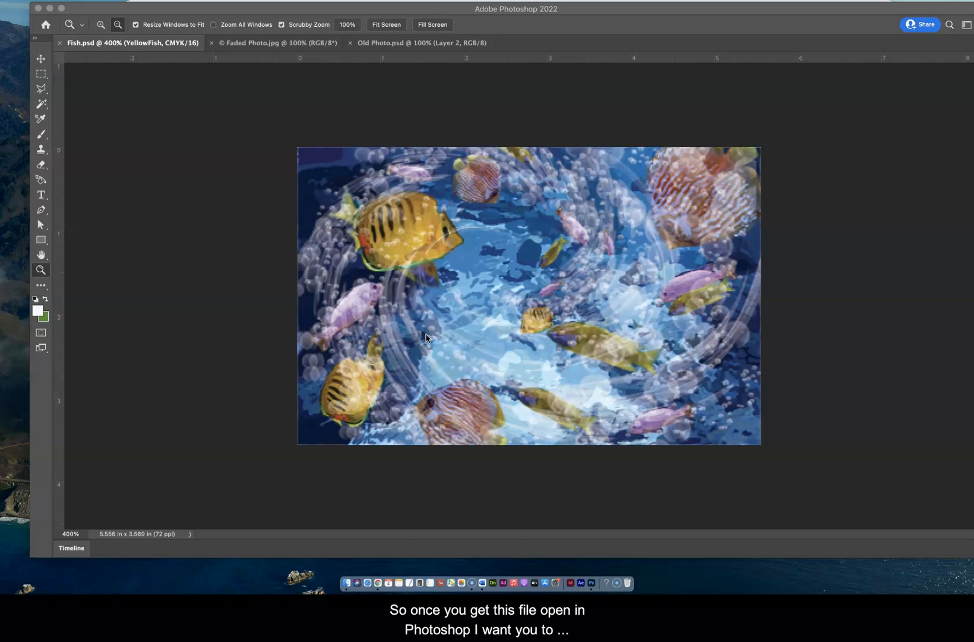
Hide and reshow the Bubbles, Liquified Bubbles, Small Bubbles, ColorfulFish and YellowFish layers one at a time to see their content.
left_click(209, 141)
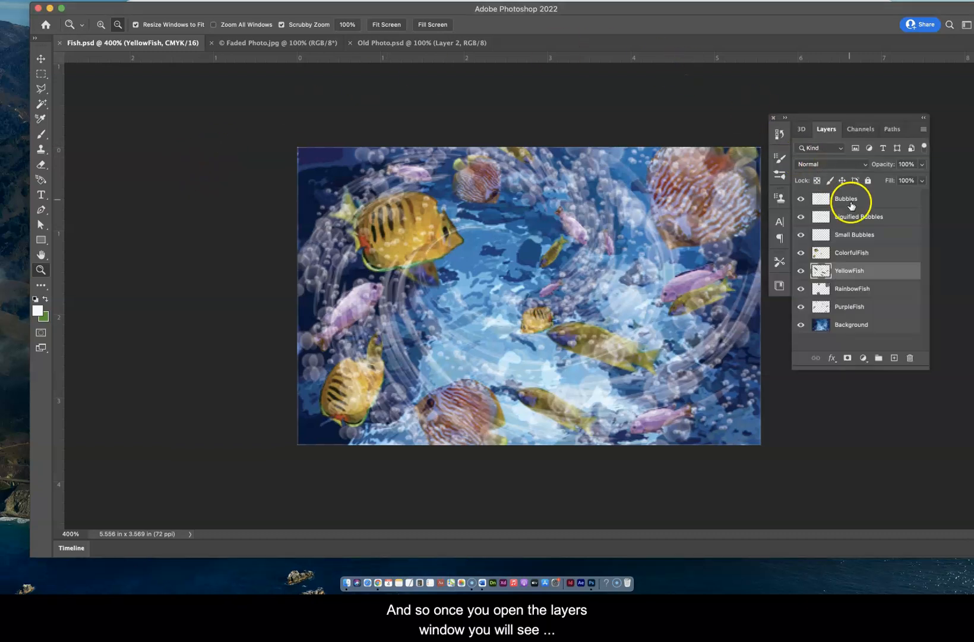
left_click(801, 199)
left_click(801, 200)
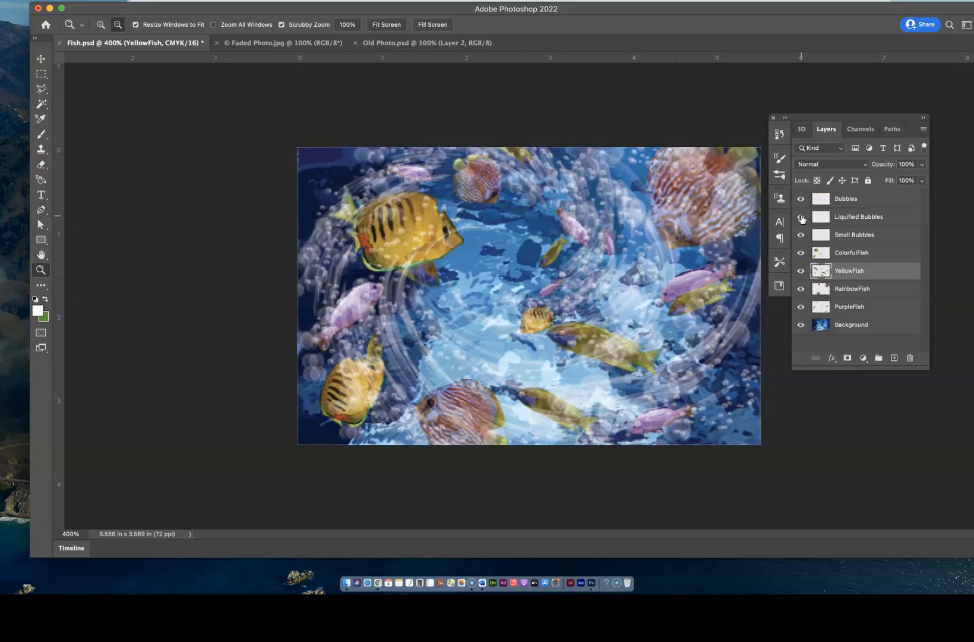
left_click(801, 217)
left_click(801, 217)
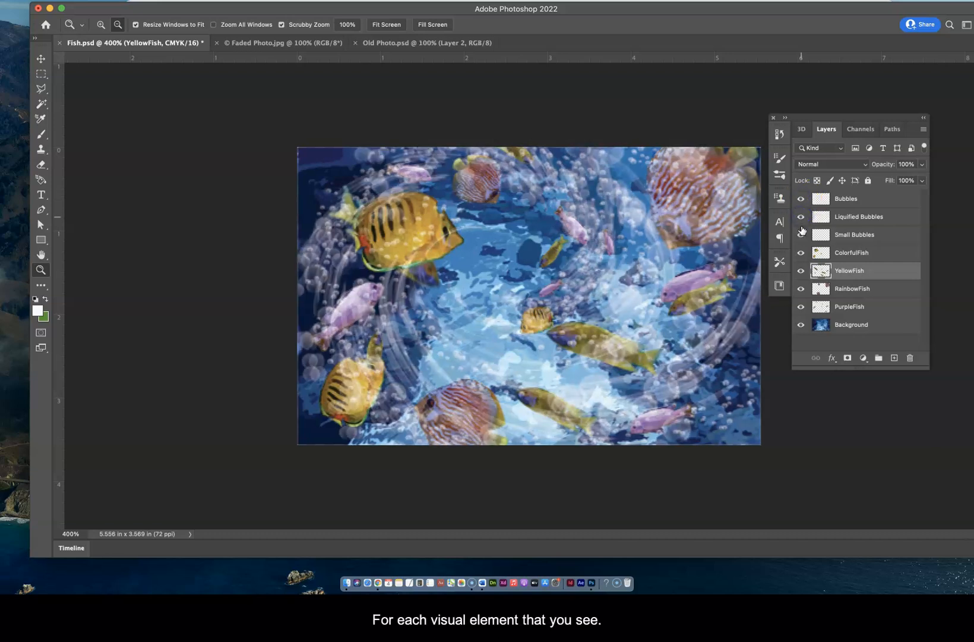
left_click(800, 236)
left_click(800, 236)
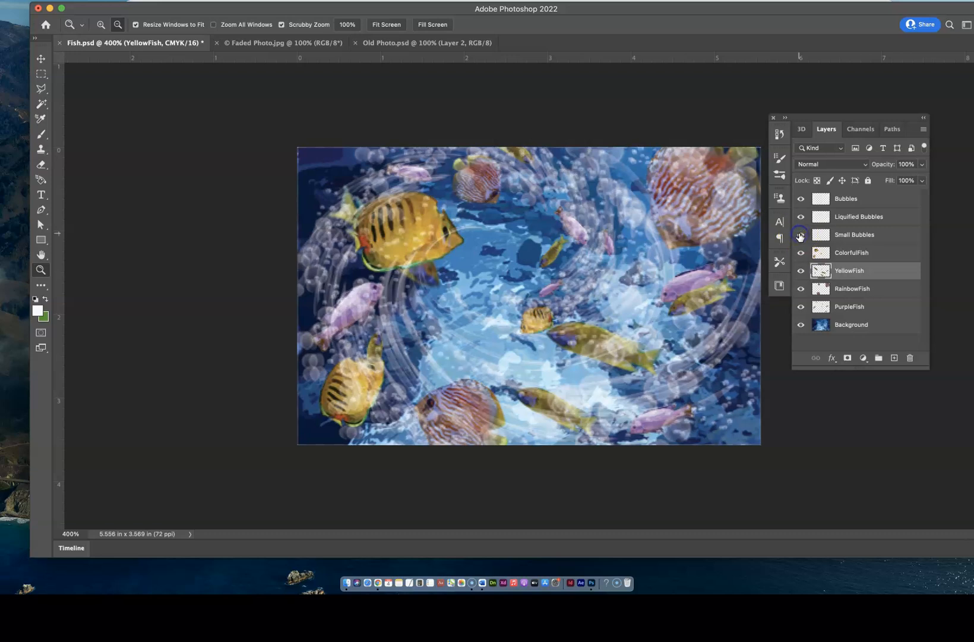
left_click(800, 253)
left_click(800, 253)
left_click(801, 271)
left_click(801, 271)
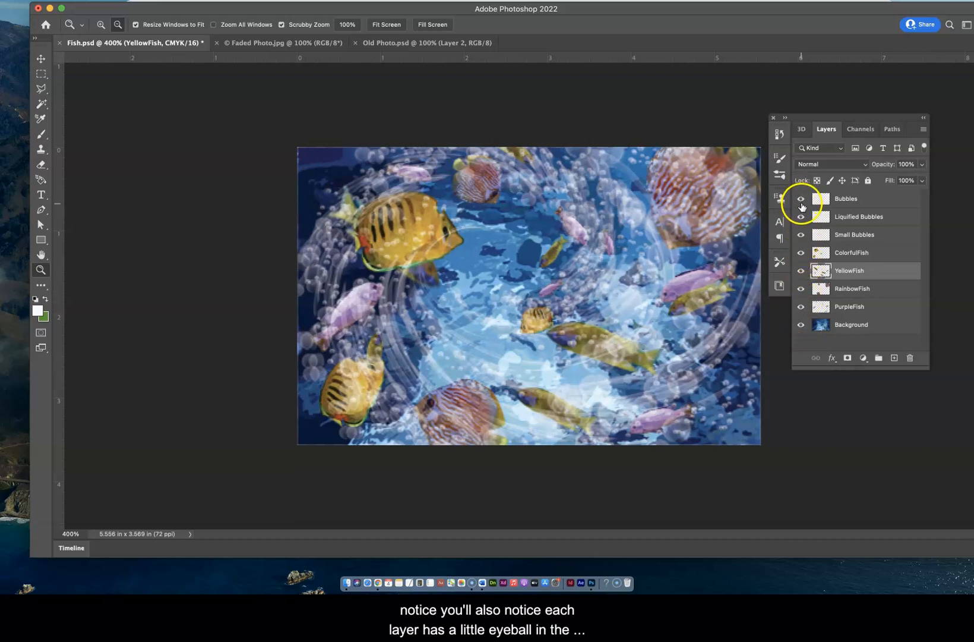
Check again which image content each layer from Bubbles down to YellowFish controls by switching its visibility off and on.
left_click(802, 201)
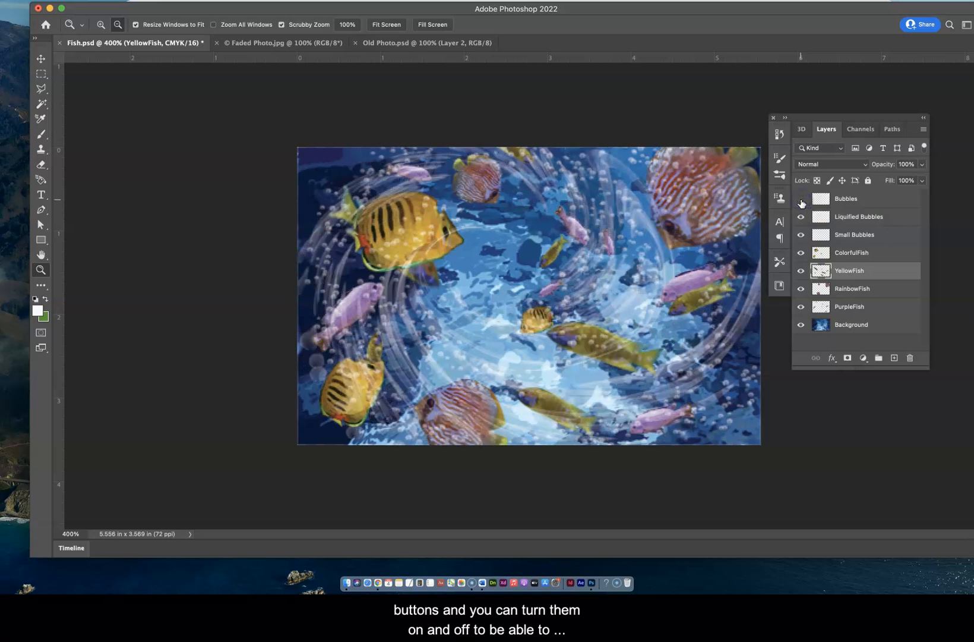
left_click(801, 200)
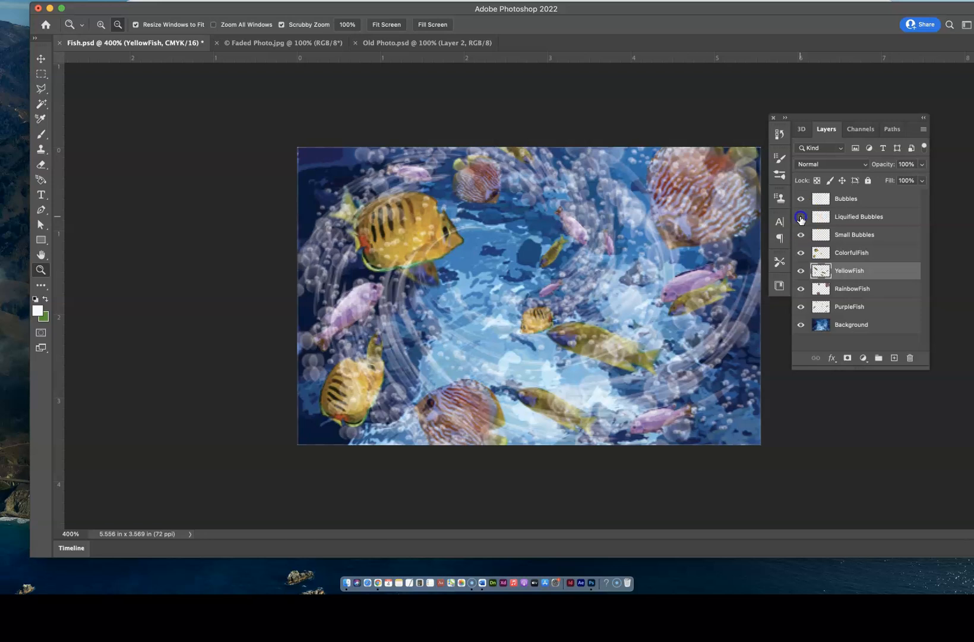
left_click(801, 218)
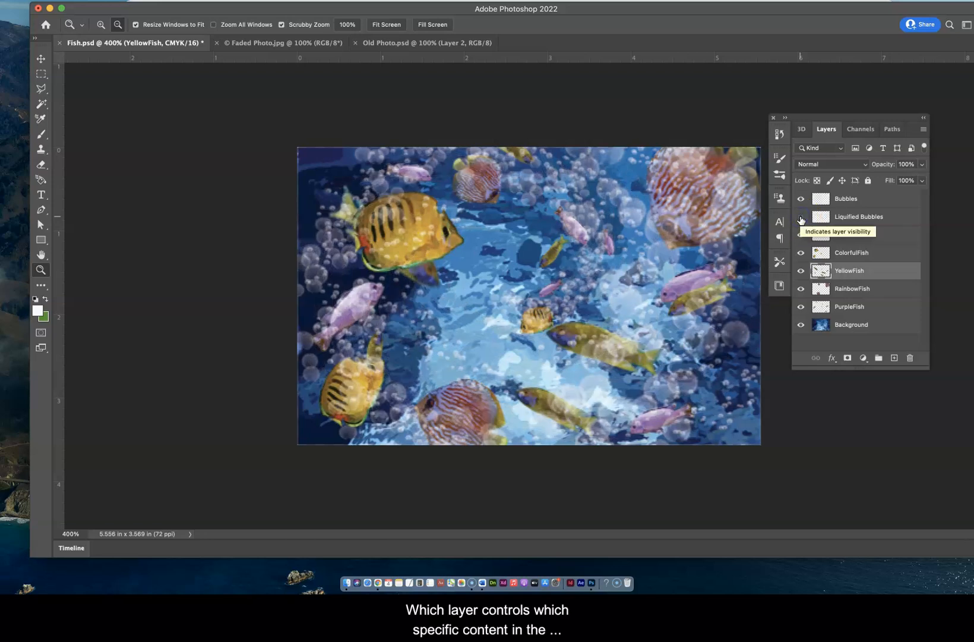
left_click(801, 217)
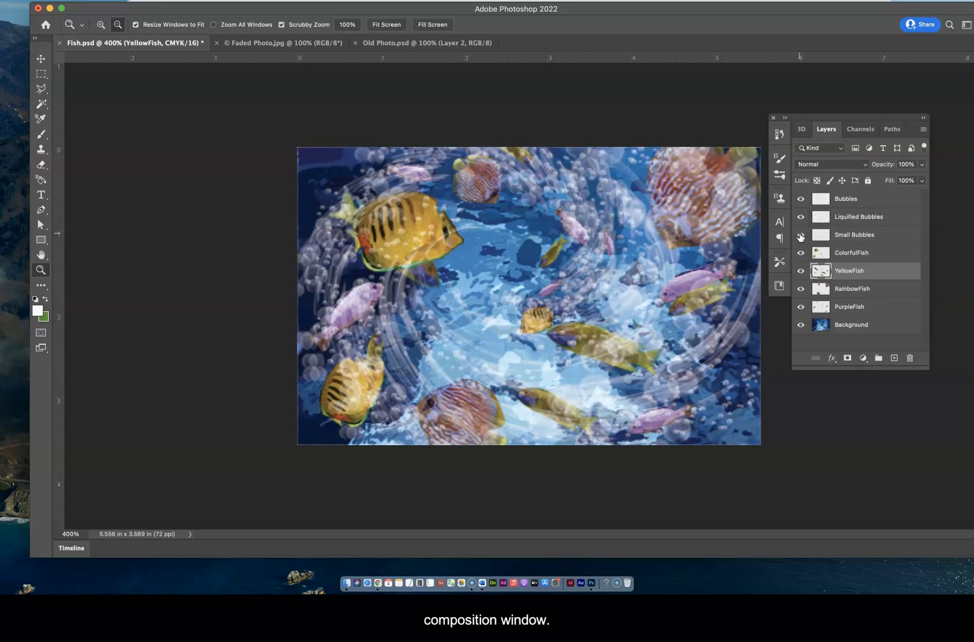
left_click(801, 235)
left_click(801, 236)
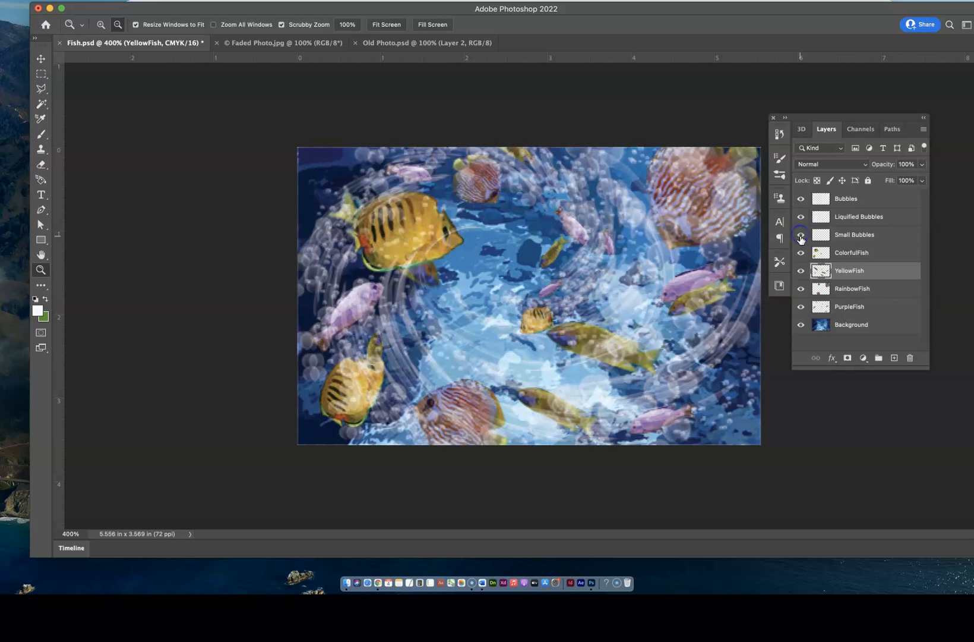
left_click(801, 253)
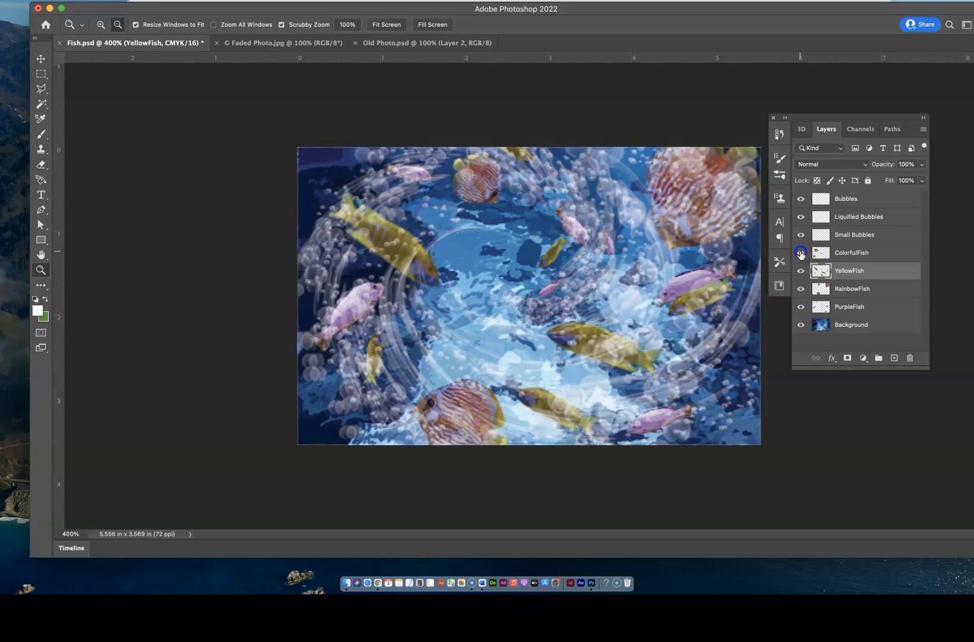
left_click(801, 253)
left_click(801, 271)
left_click(801, 271)
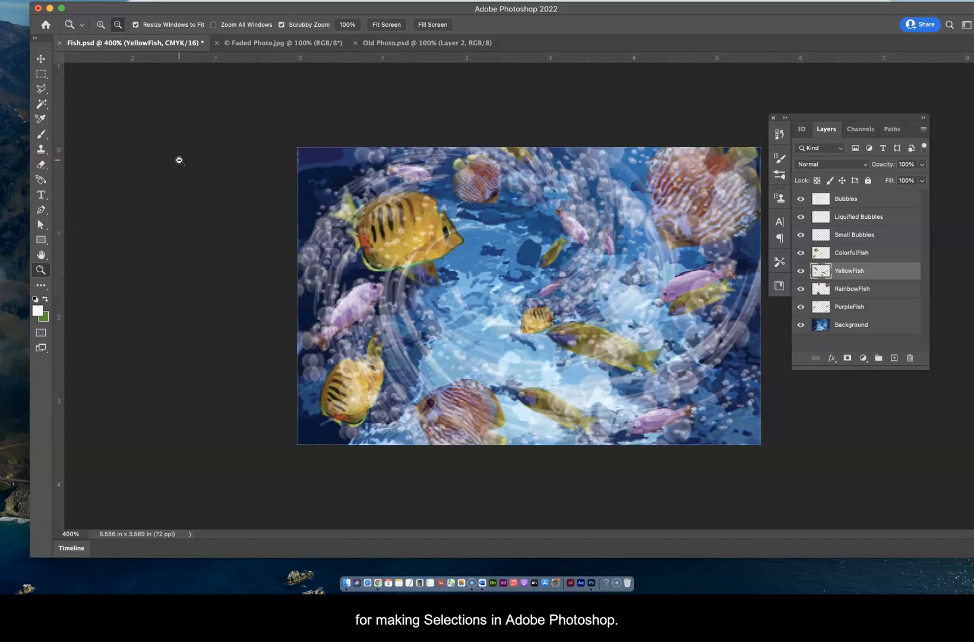
left_click(19, 543)
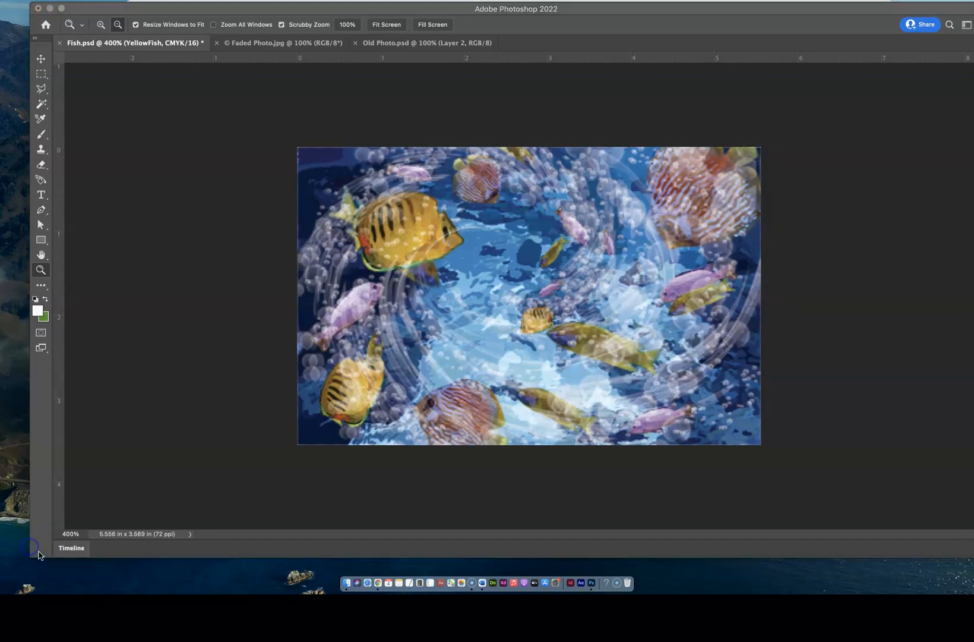
left_click(91, 452)
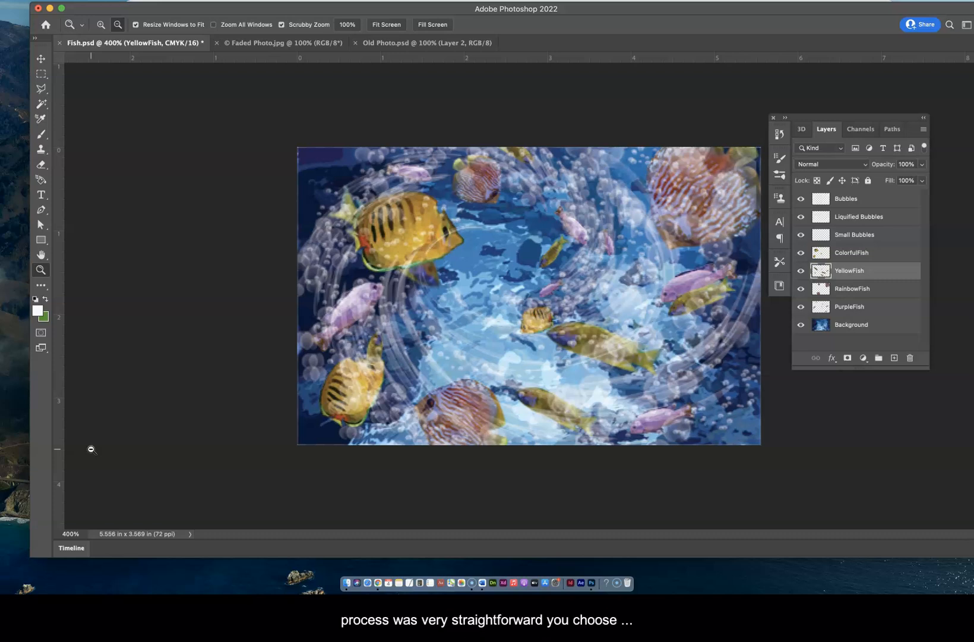
Shift the Layers panel clear of the image and nudge the Bubbles content slightly up and right with the Move tool.
left_click(41, 59)
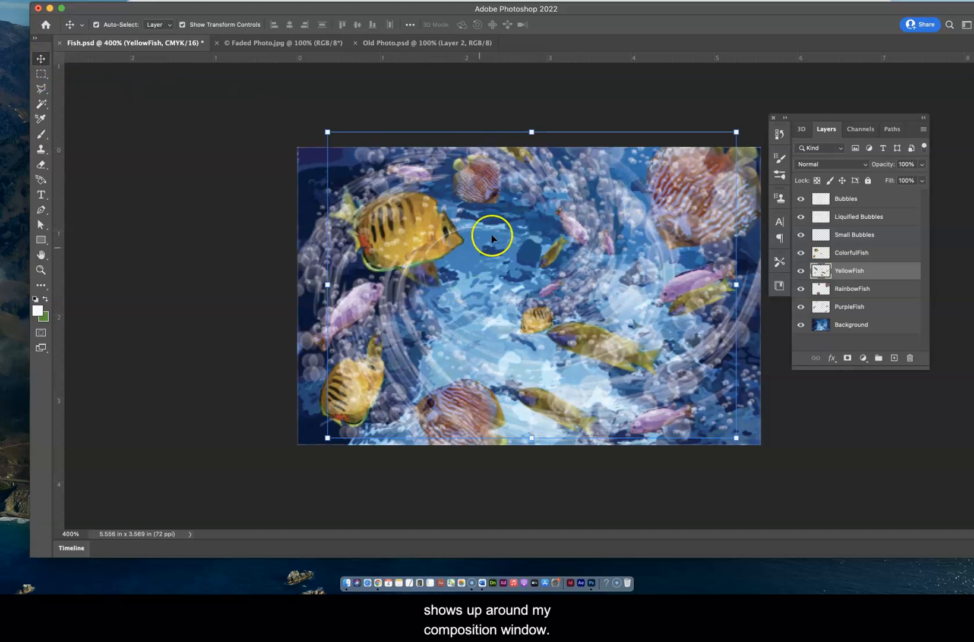
left_click_drag(804, 117, 829, 117)
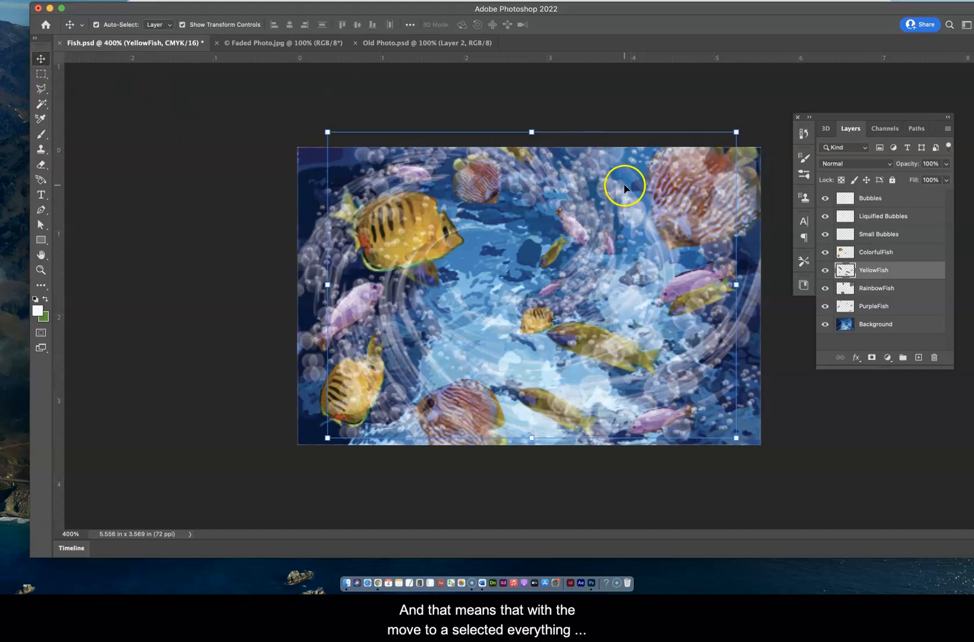
mouse_move(627, 197)
left_mouse_down()
mouse_move(591, 202)
mouse_move(597, 230)
mouse_move(659, 233)
mouse_move(652, 192)
mouse_move(585, 192)
mouse_move(585, 212)
mouse_move(642, 221)
mouse_move(631, 214)
mouse_move(654, 207)
mouse_move(645, 184)
mouse_move(656, 232)
mouse_move(647, 195)
mouse_move(607, 205)
mouse_move(655, 199)
mouse_move(616, 191)
mouse_move(644, 224)
mouse_move(645, 189)
left_mouse_up()
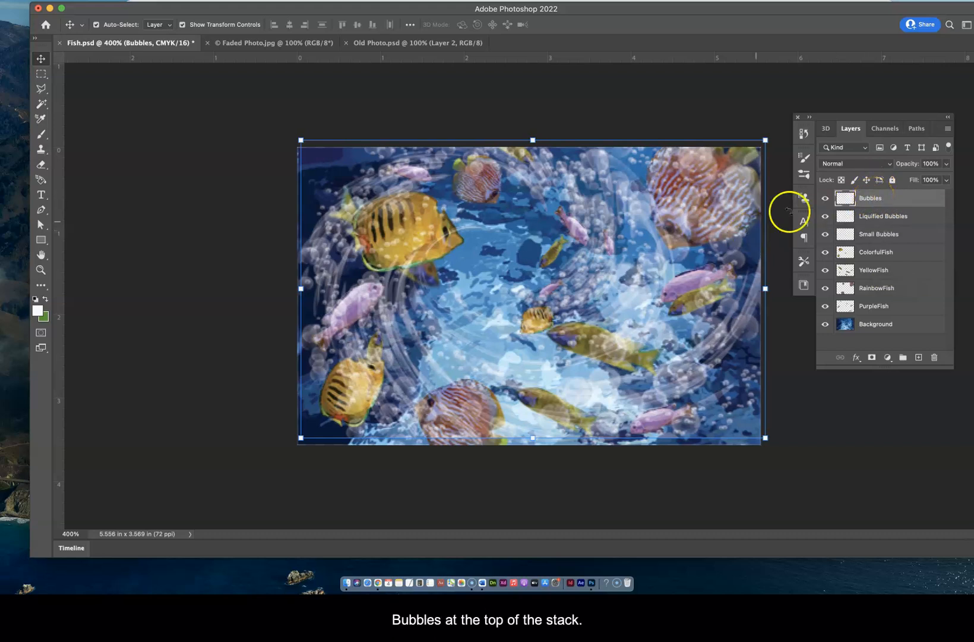
Make YellowFish the active layer and try to move its content on the canvas with Auto-Select enabled.
left_click(864, 270)
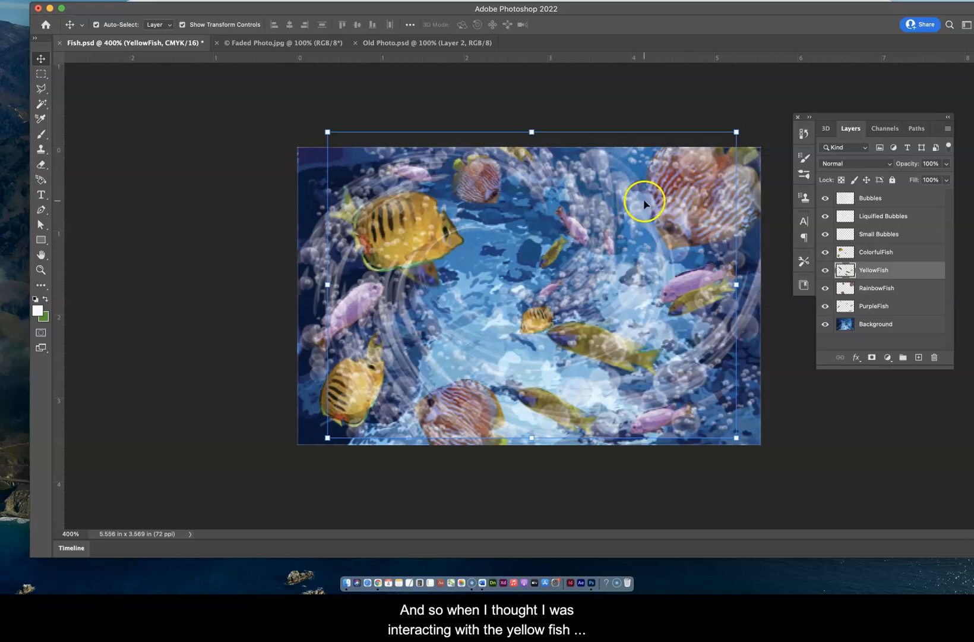
left_click(638, 216)
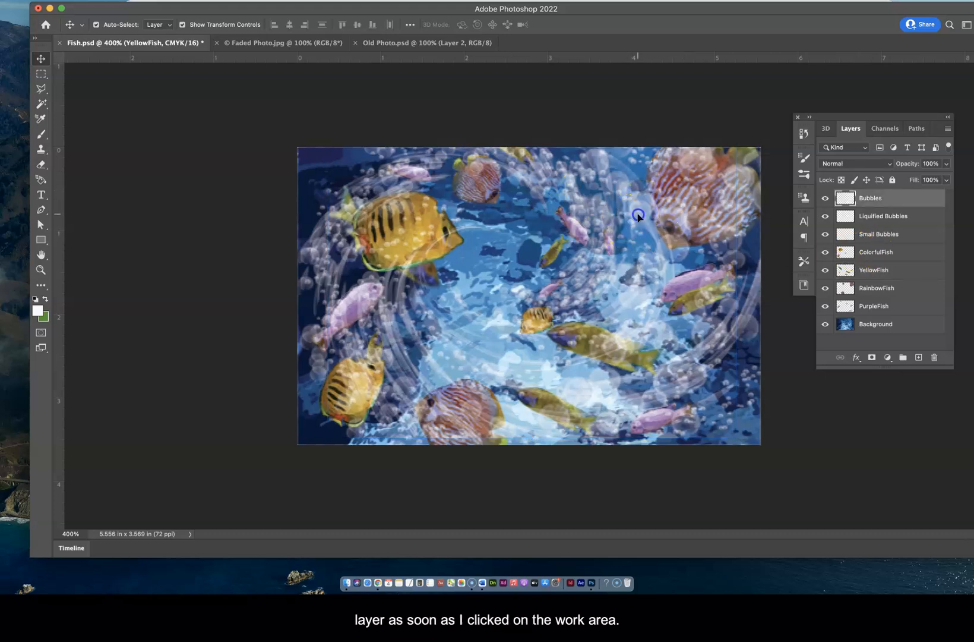
mouse_move(633, 200)
left_mouse_down()
mouse_move(598, 202)
mouse_move(654, 243)
mouse_move(597, 189)
mouse_move(656, 220)
mouse_move(618, 228)
mouse_move(633, 206)
left_mouse_up()
Select the Bubbles layer and move its content back into alignment with the canvas edges.
left_click(880, 199)
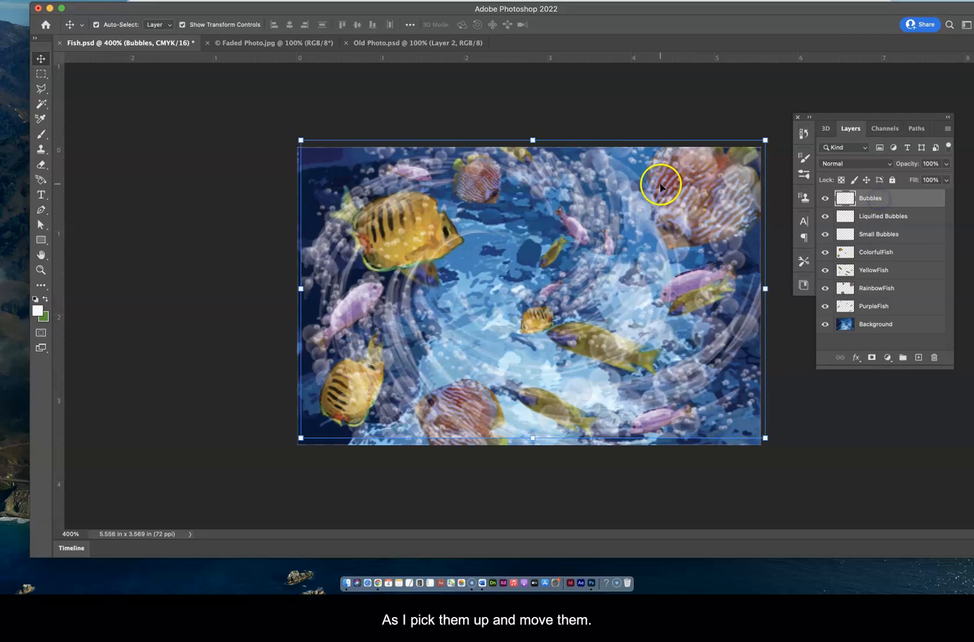
left_click_drag(737, 175, 757, 179)
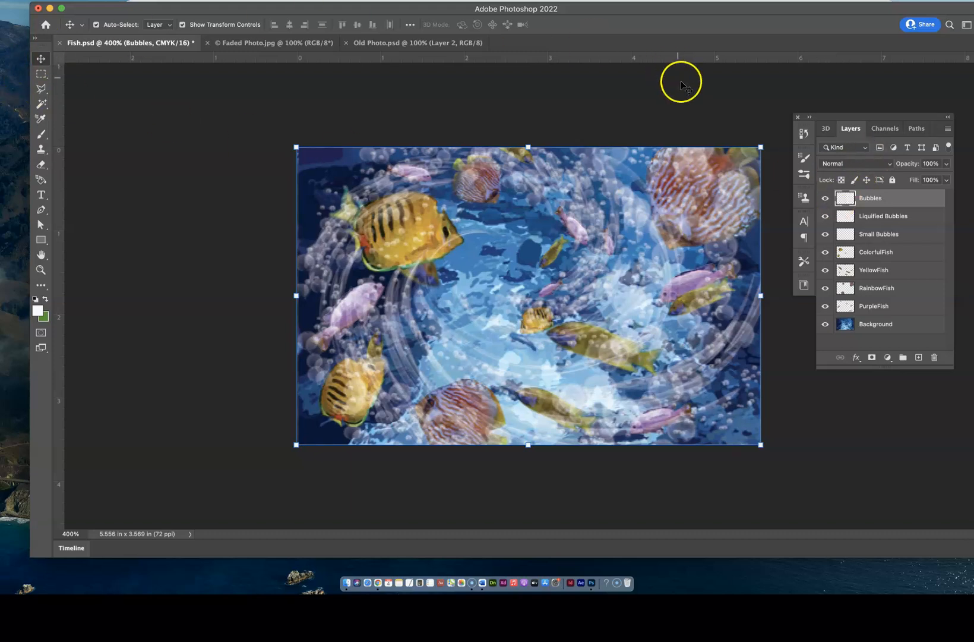
Hide every bubble and fish layer, from Bubbles down to PurpleFish, leaving only Background visible.
left_click(825, 198)
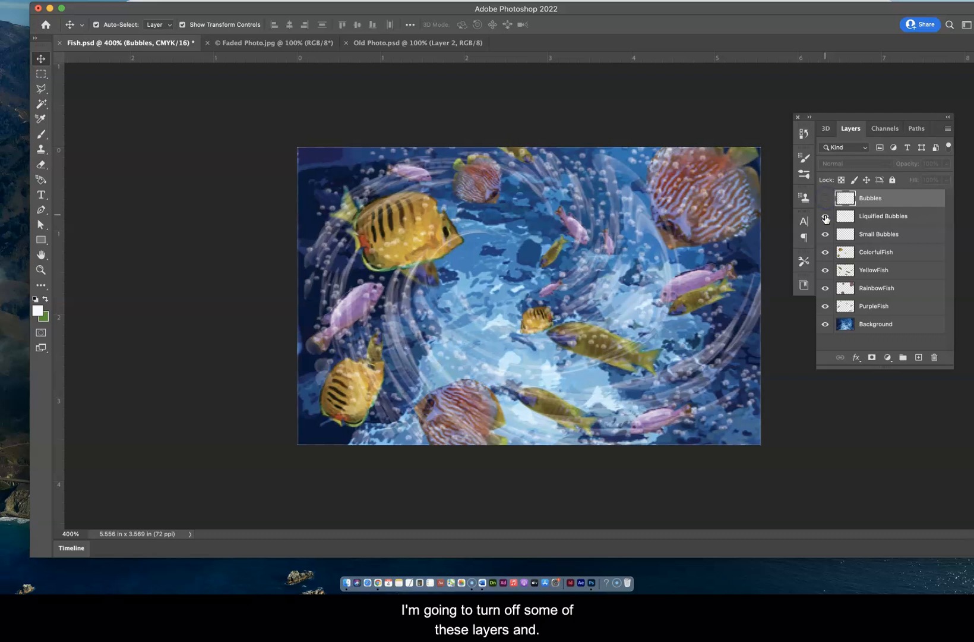
left_click(825, 217)
left_click(825, 234)
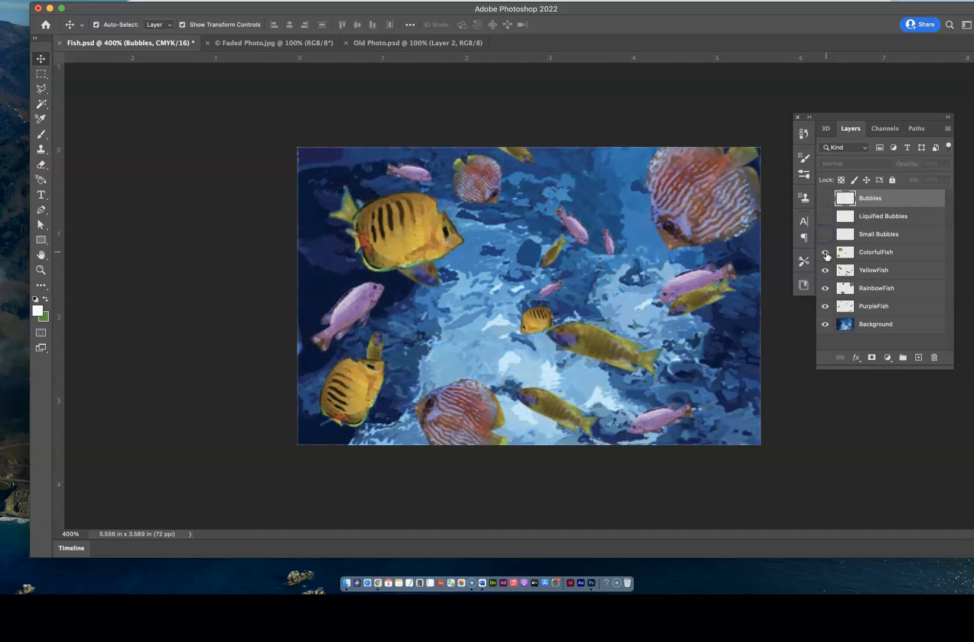
left_click(825, 252)
left_click(824, 270)
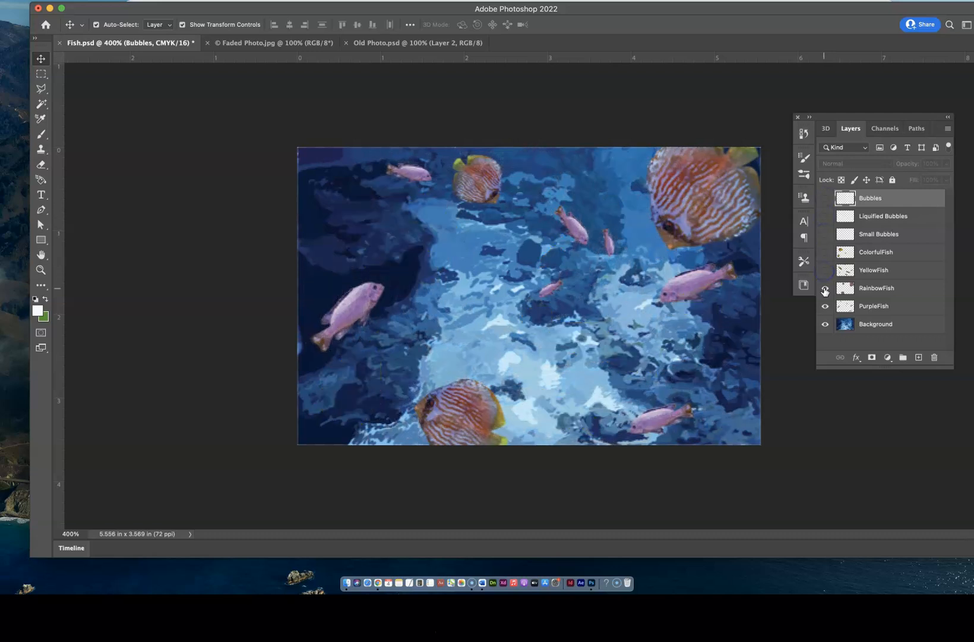
left_click(825, 288)
left_click(825, 306)
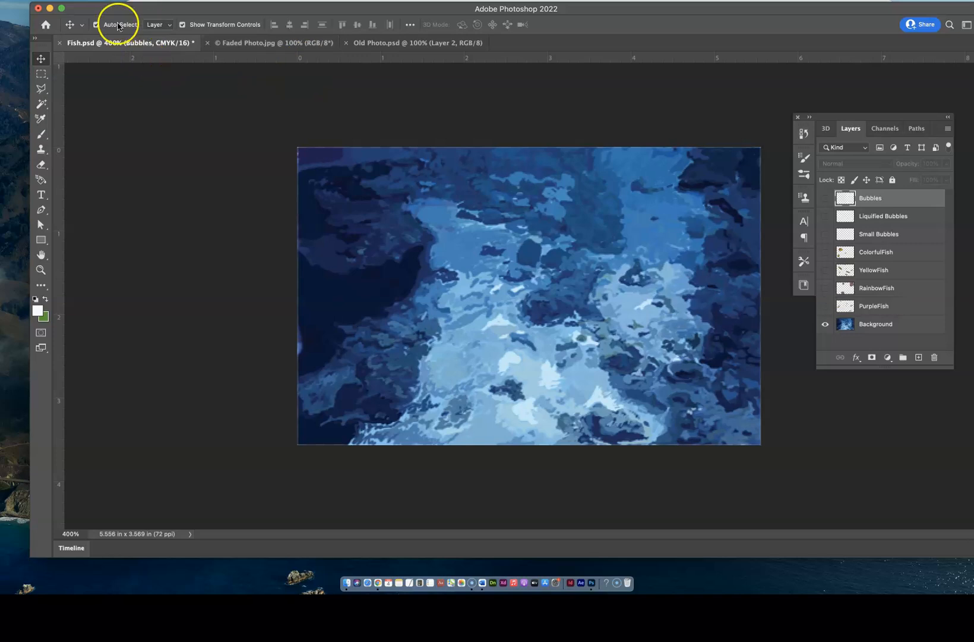
Draw a rectangular marquee selection about 1.5 in by 0.917 in over the image's upper-left area and make Background the active layer.
left_click(42, 74)
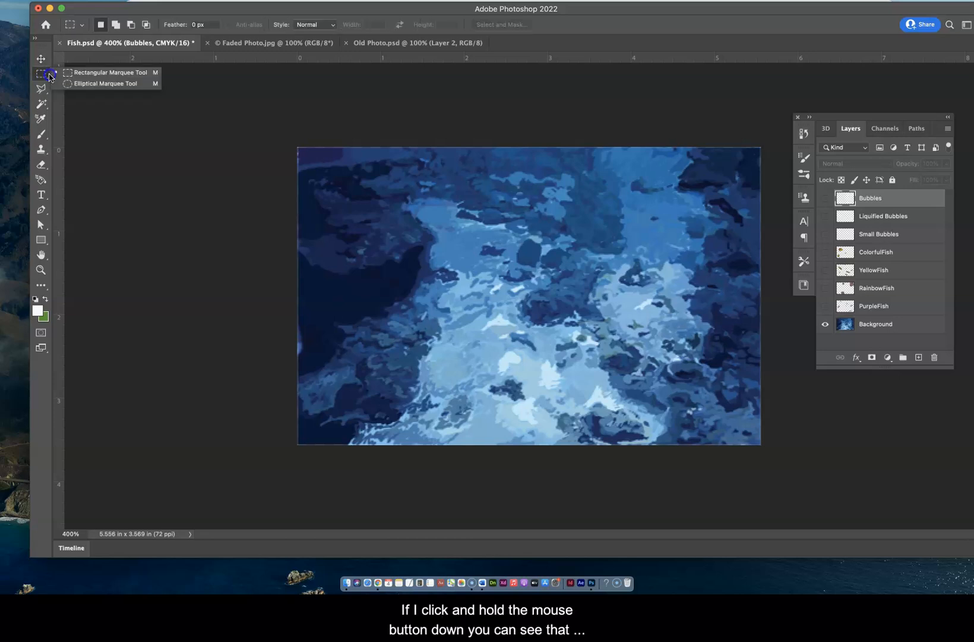
left_click(107, 73)
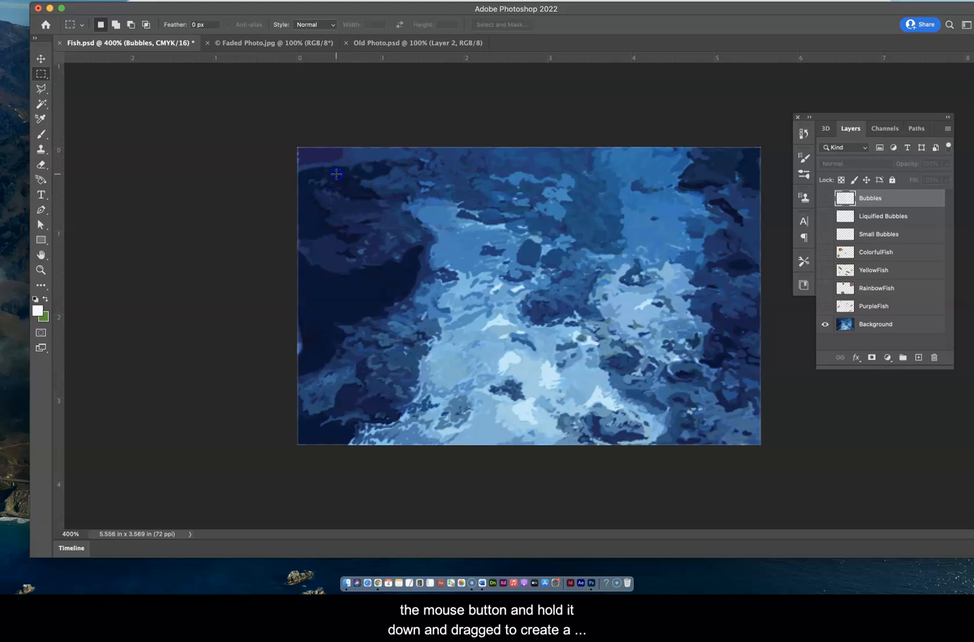
left_click_drag(389, 222, 459, 250)
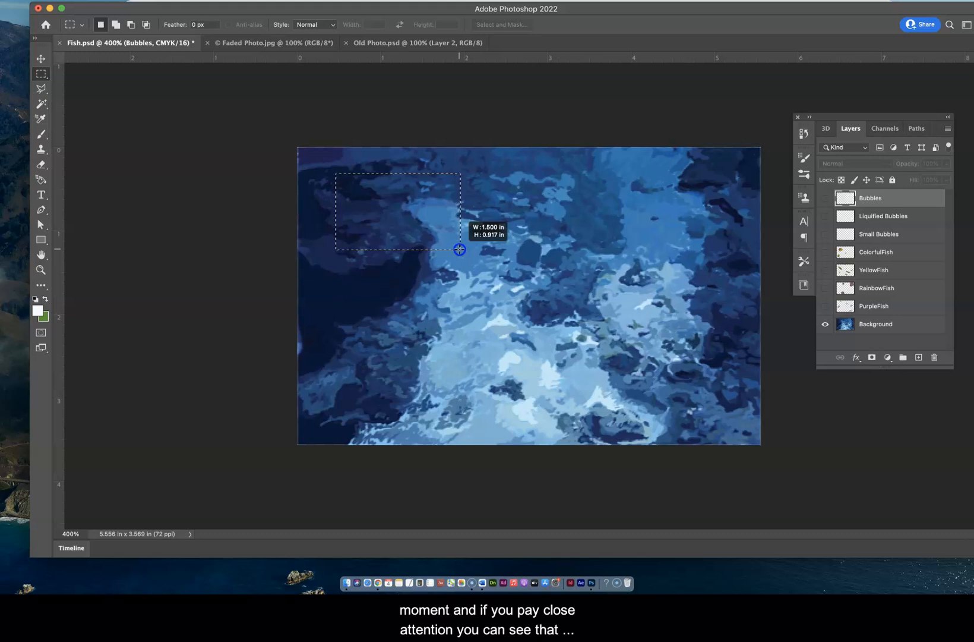
left_click_drag(460, 249, 459, 249)
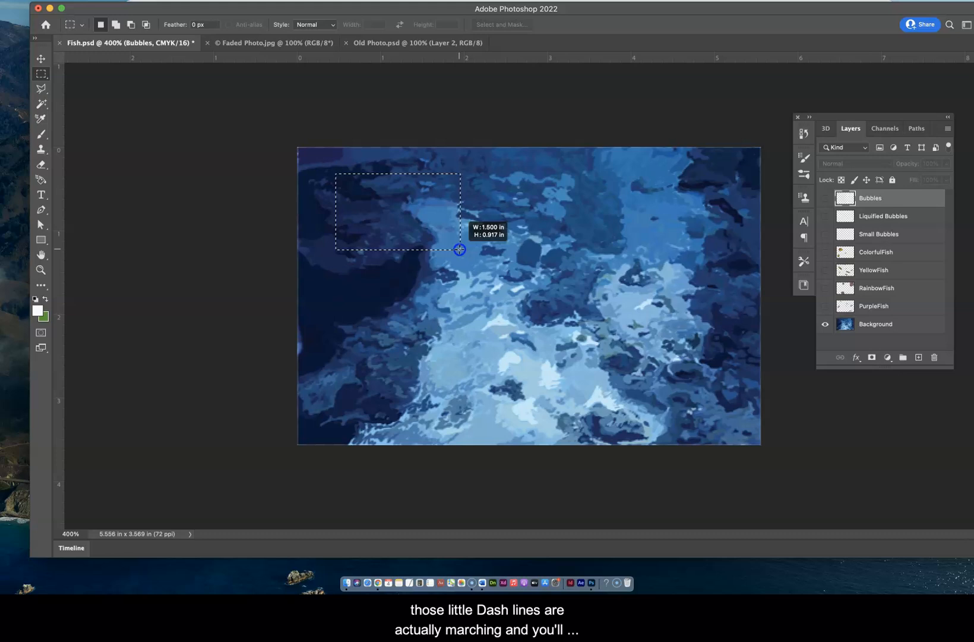
left_click_drag(459, 249, 460, 250)
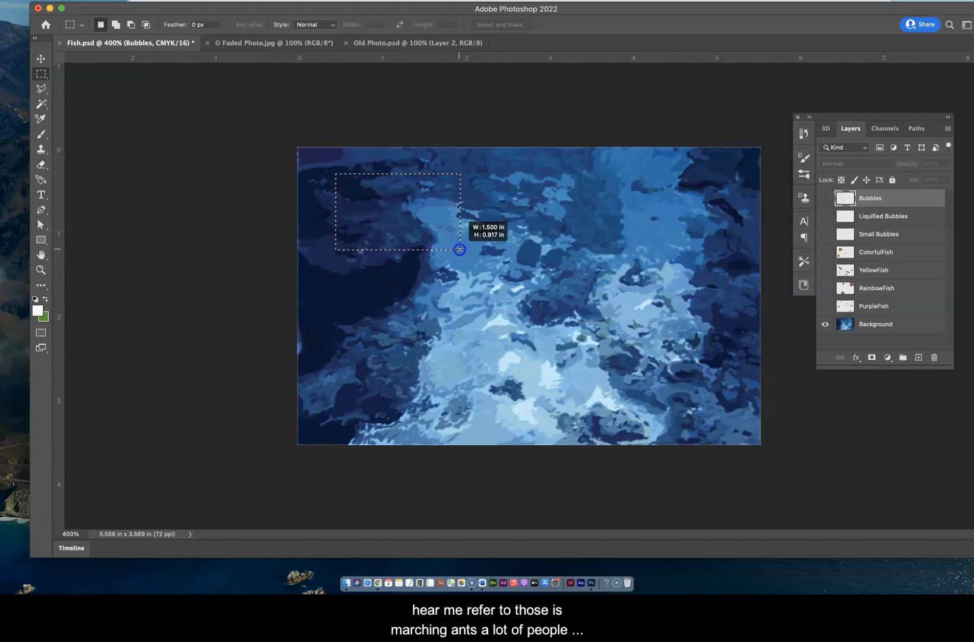
left_click_drag(459, 250, 459, 249)
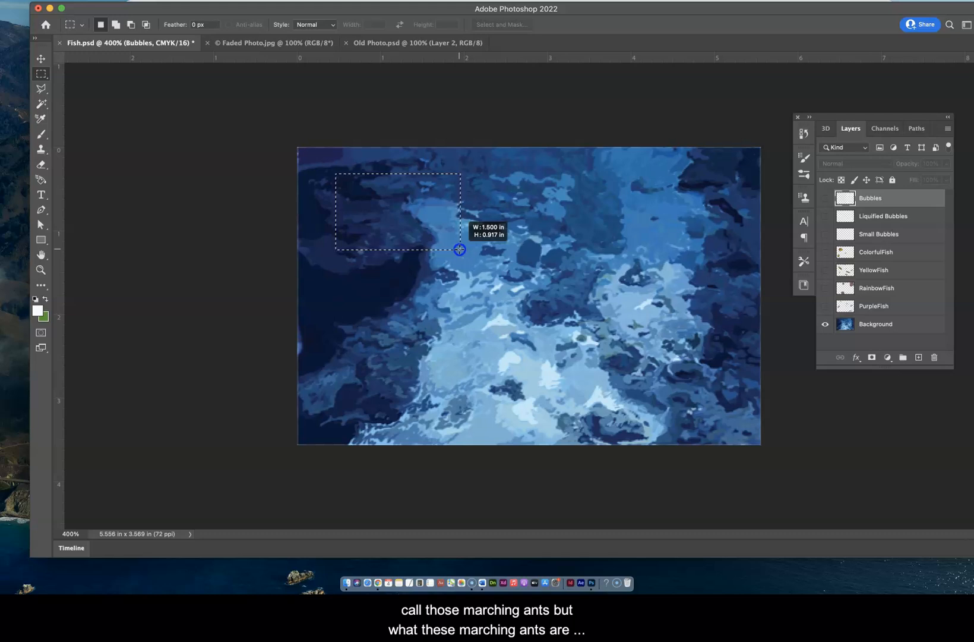
left_click_drag(459, 250, 459, 249)
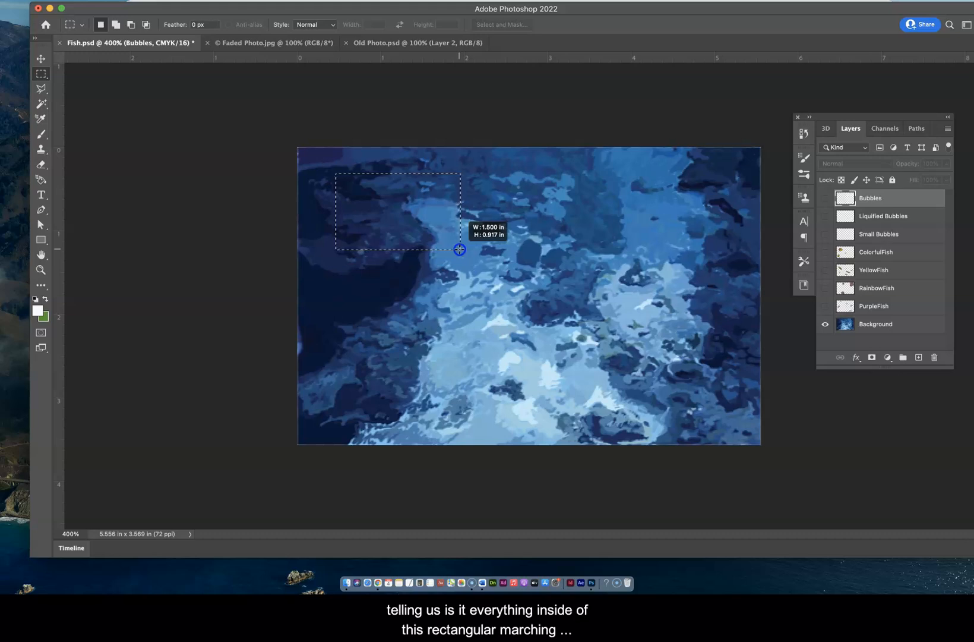
left_click_drag(459, 249, 459, 250)
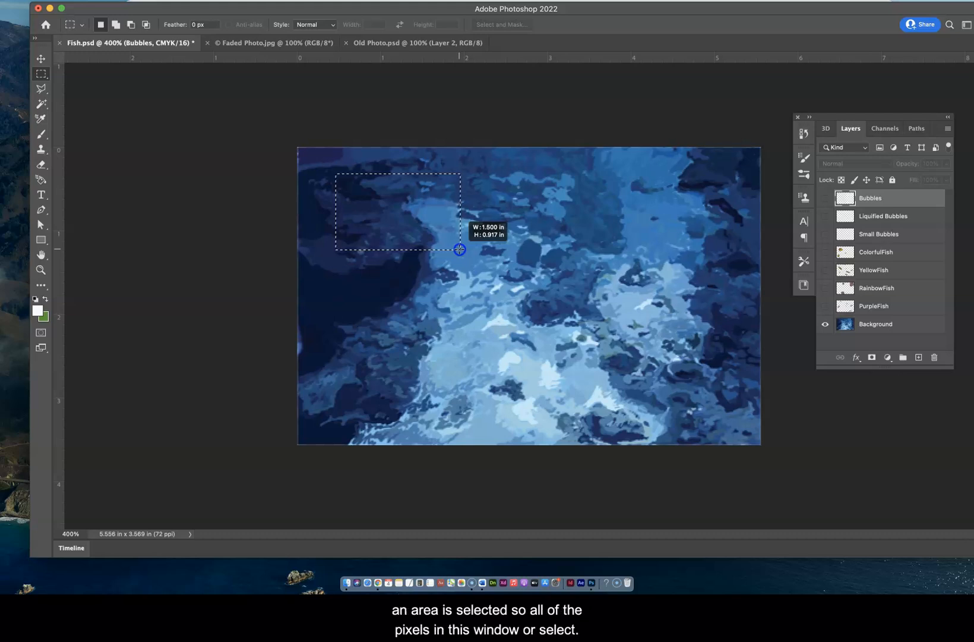
left_click_drag(459, 249, 459, 250)
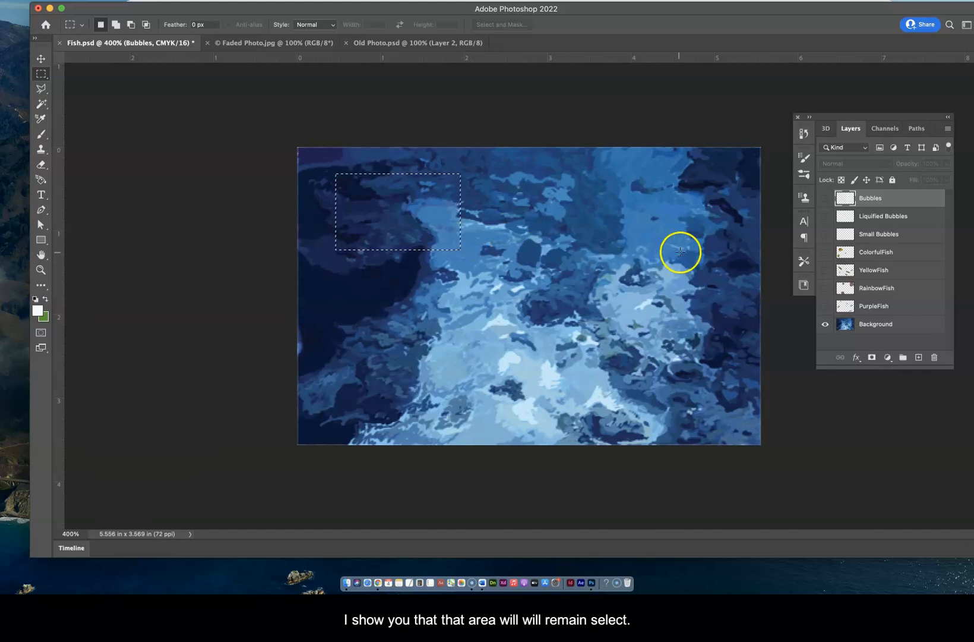
left_click(911, 325)
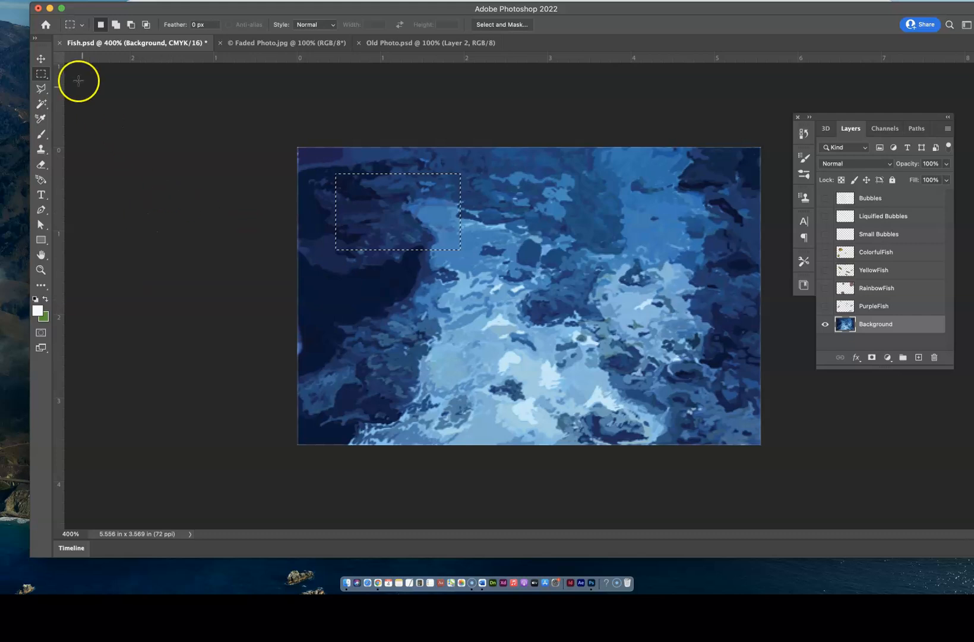
Move the marquee-selected Background pixels away, bring them back to partly overlap the original area, and deselect.
left_click(41, 58)
left_click_drag(399, 202, 574, 323)
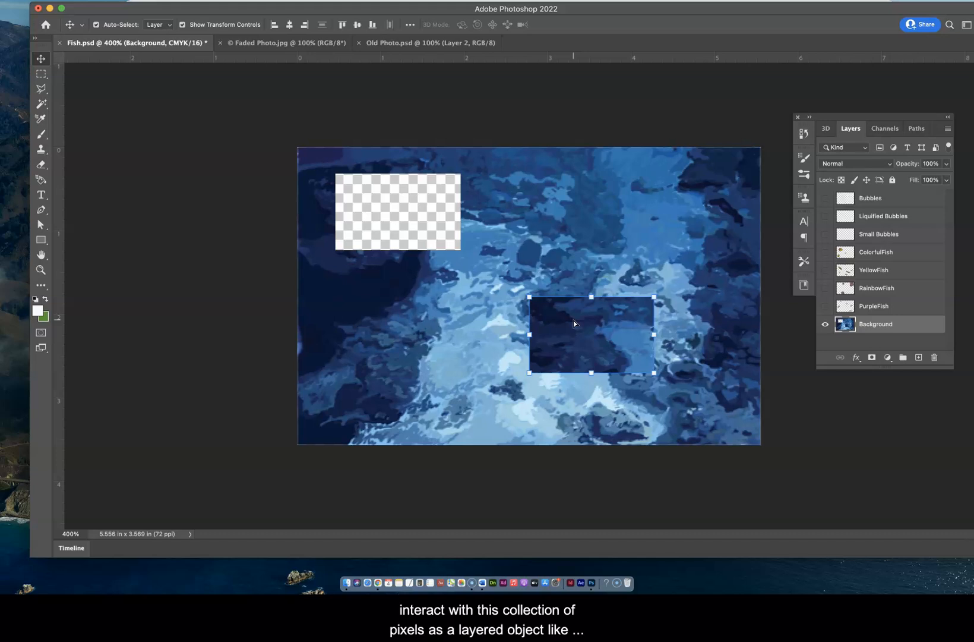
left_click_drag(573, 320, 444, 214)
left_click(380, 243)
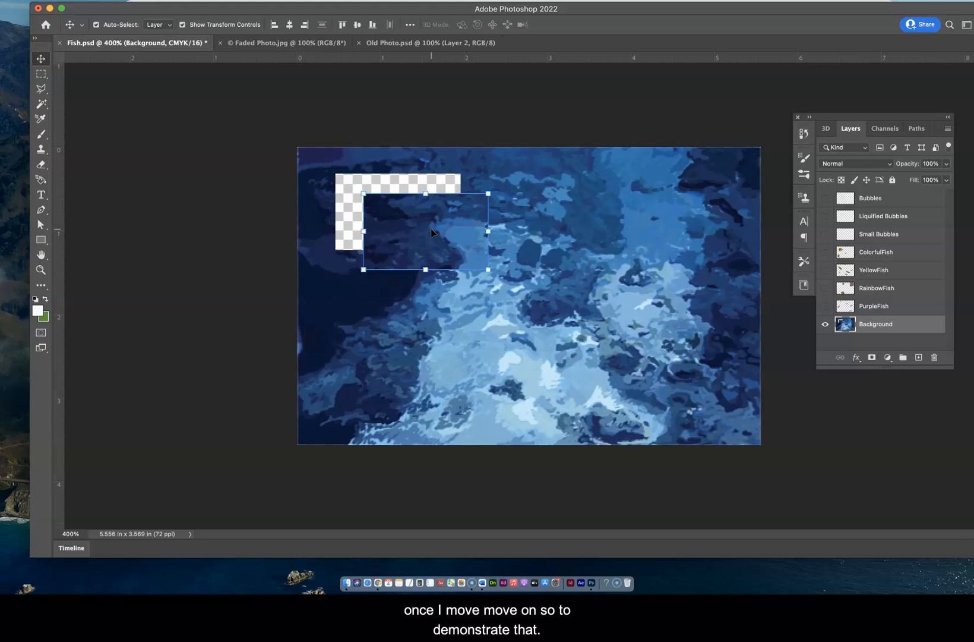
left_click(417, 304)
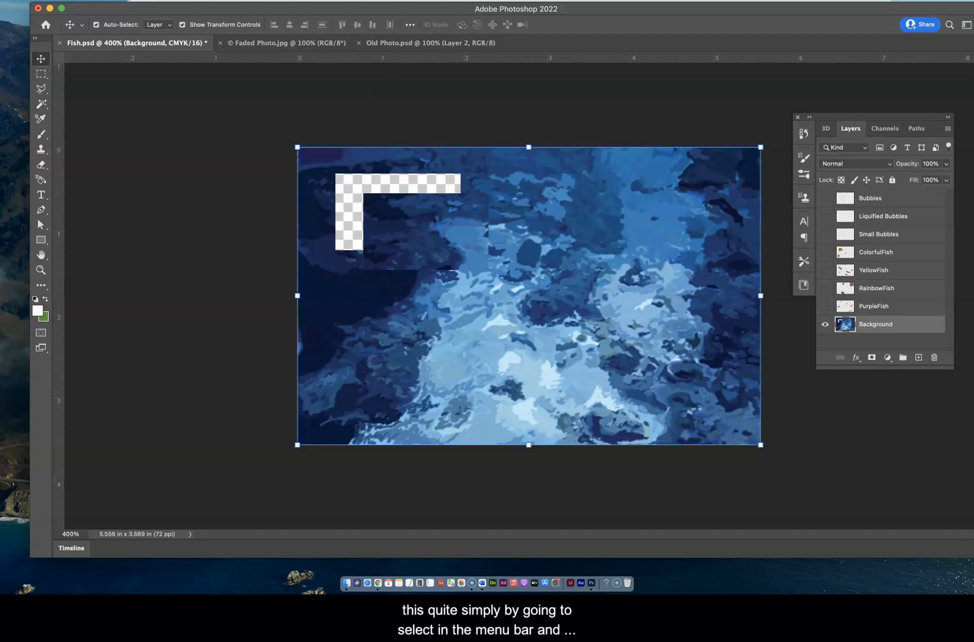
Reselect the last rectangular selection and move its pixels to the right, just past the transparent hole.
left_click(235, 0)
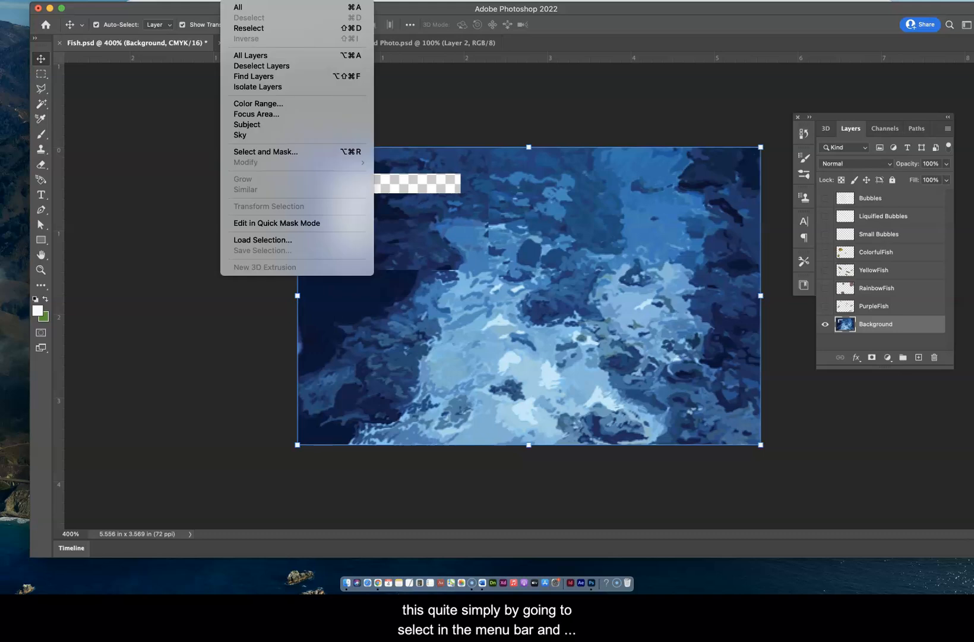
left_click(248, 28)
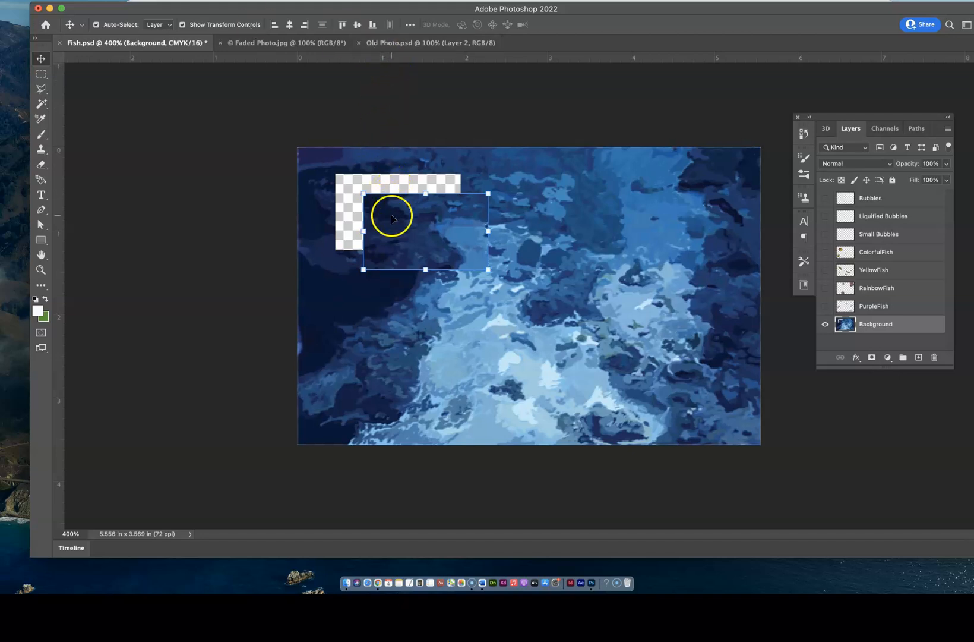
left_click_drag(399, 212, 585, 221)
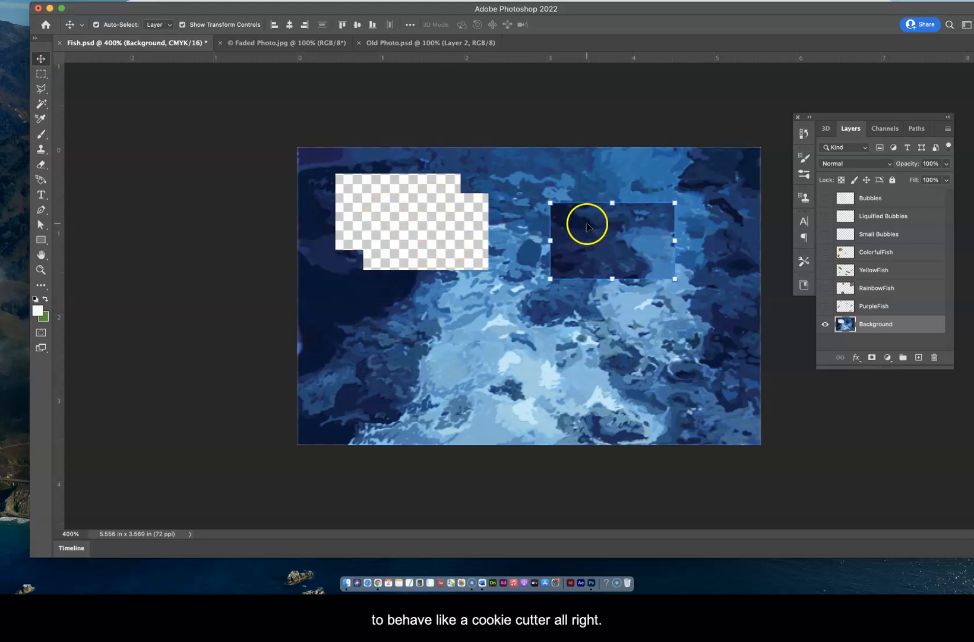
left_click_drag(587, 226, 564, 243)
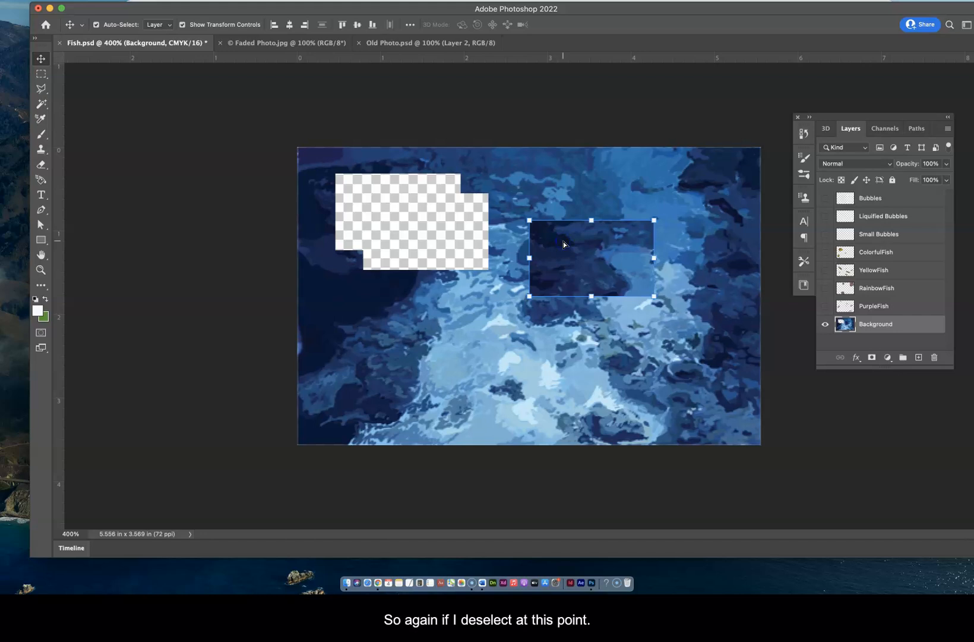
Deselect, try moving only the dark rectangular patch with the Move tool, and undo that shift of the Background layer.
key("super+d")
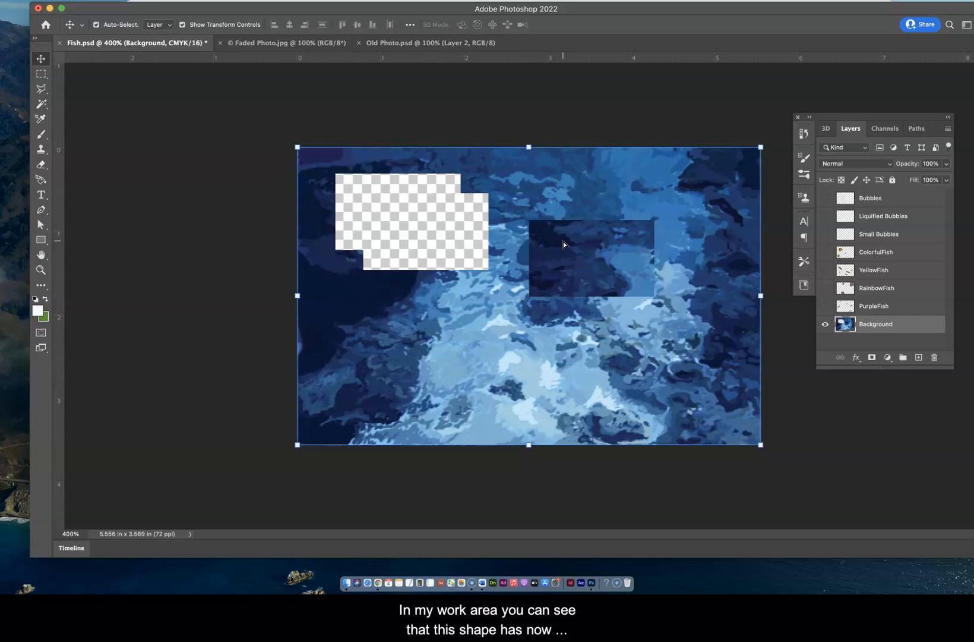
left_click_drag(626, 230, 629, 259)
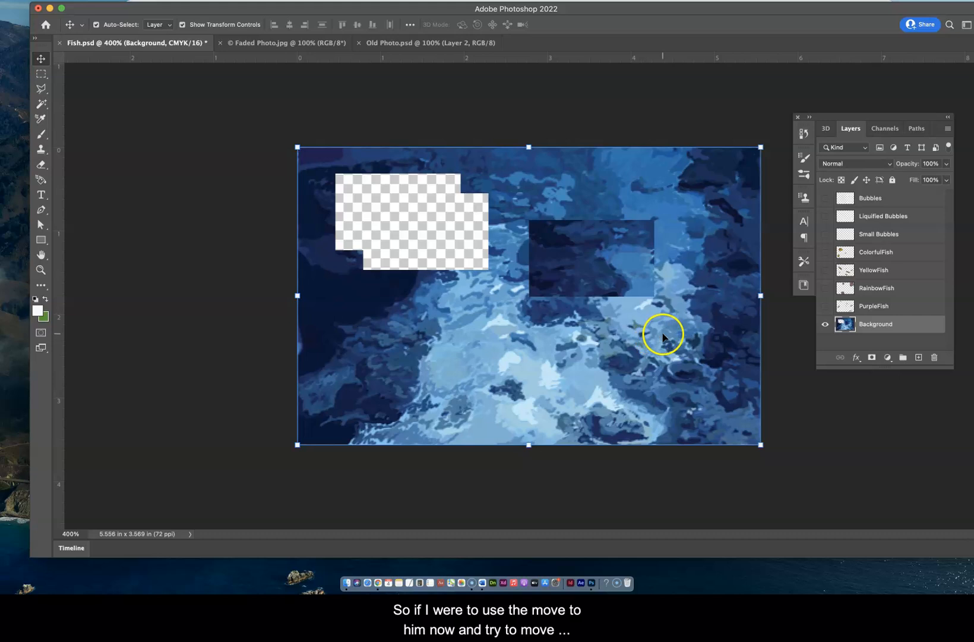
left_click_drag(641, 313, 642, 349)
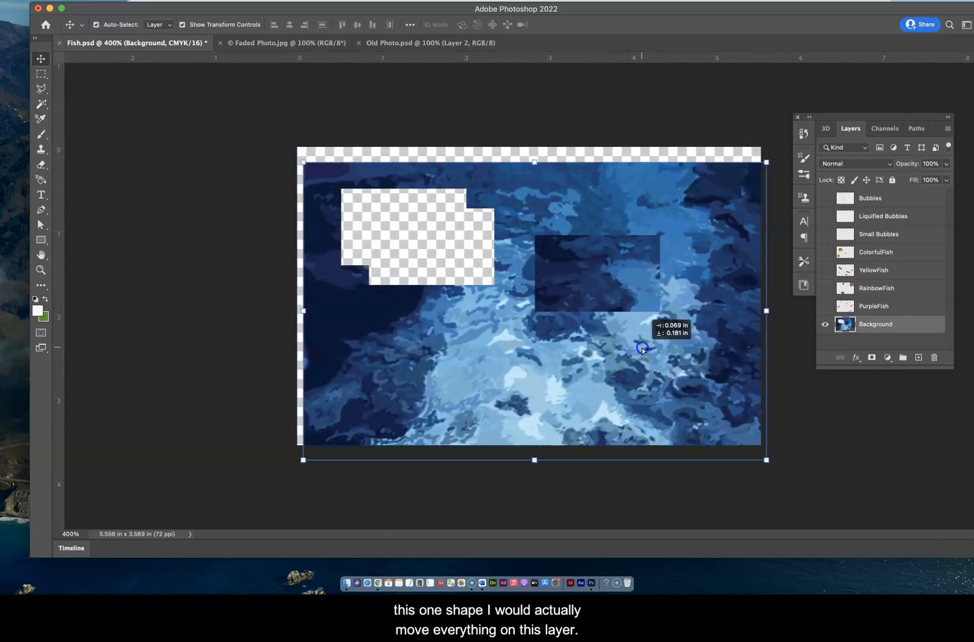
key("super+z")
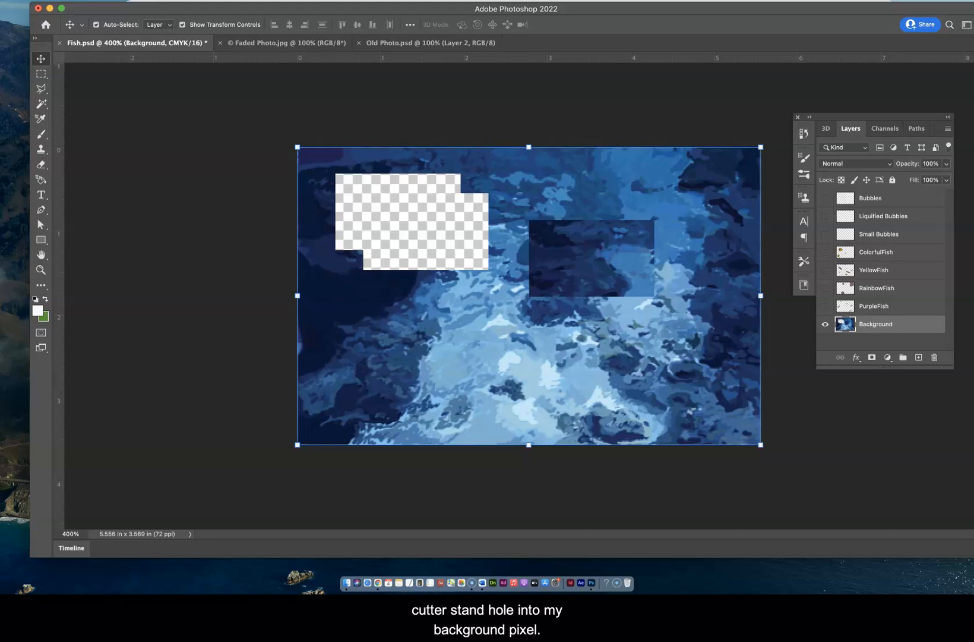
Reselect the rectangular patch and move its pixels about 1.653 in left and 1.181 in down.
left_click(233, 1)
left_click(246, 28)
left_click_drag(634, 236, 496, 336)
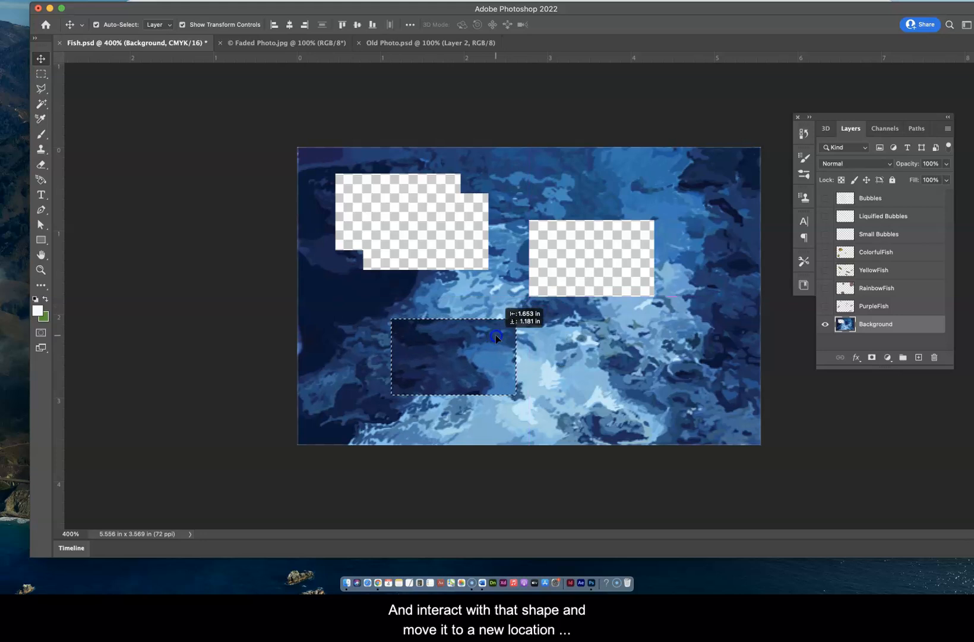
left_click_drag(496, 335, 496, 334)
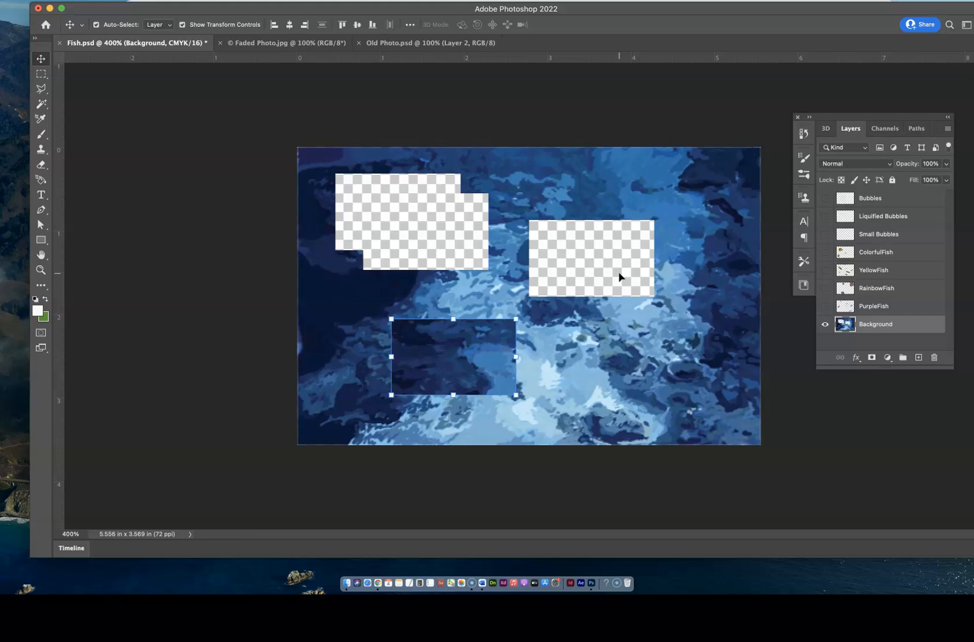
Undo all the patch moves and selection changes back to the intact Background with the original rectangular selection.
key("super+z")
key("super+z")
key("super+z")
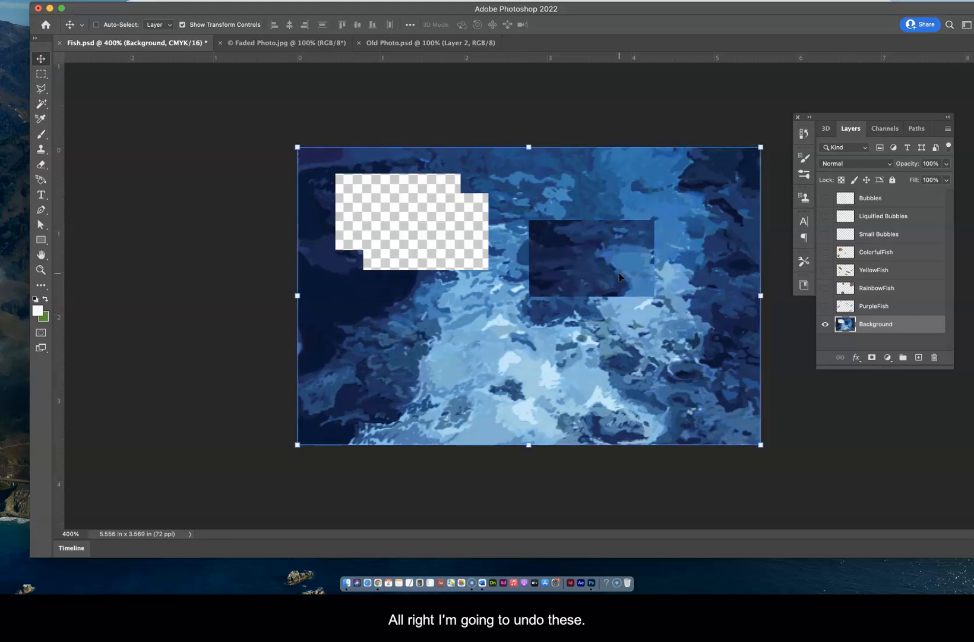
key("super+z")
key("super+z")
key("super+z")
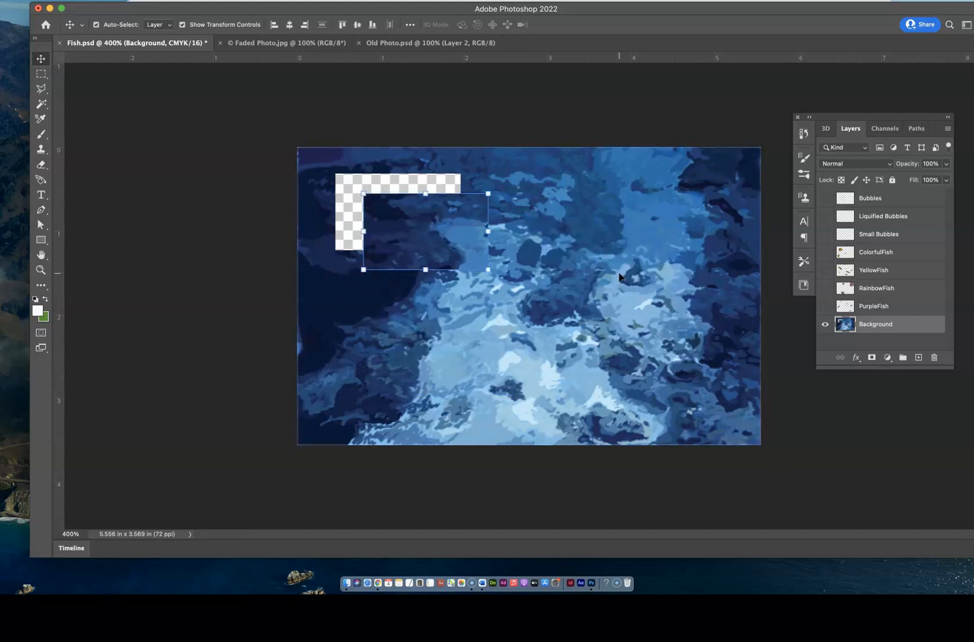
key("super+z")
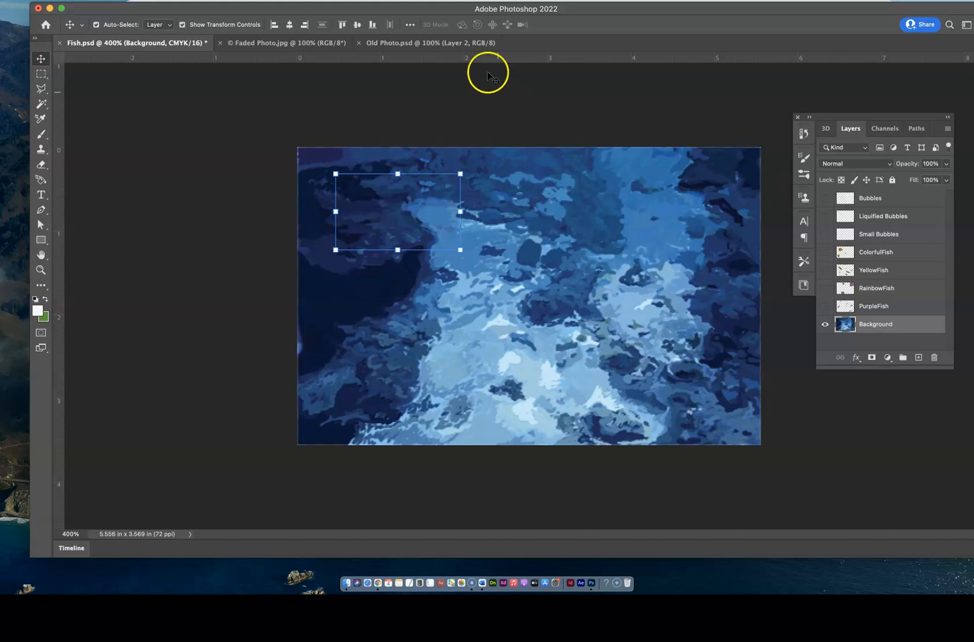
Switch from the Rectangular Marquee tool to the Elliptical Marquee tool.
left_click(41, 76)
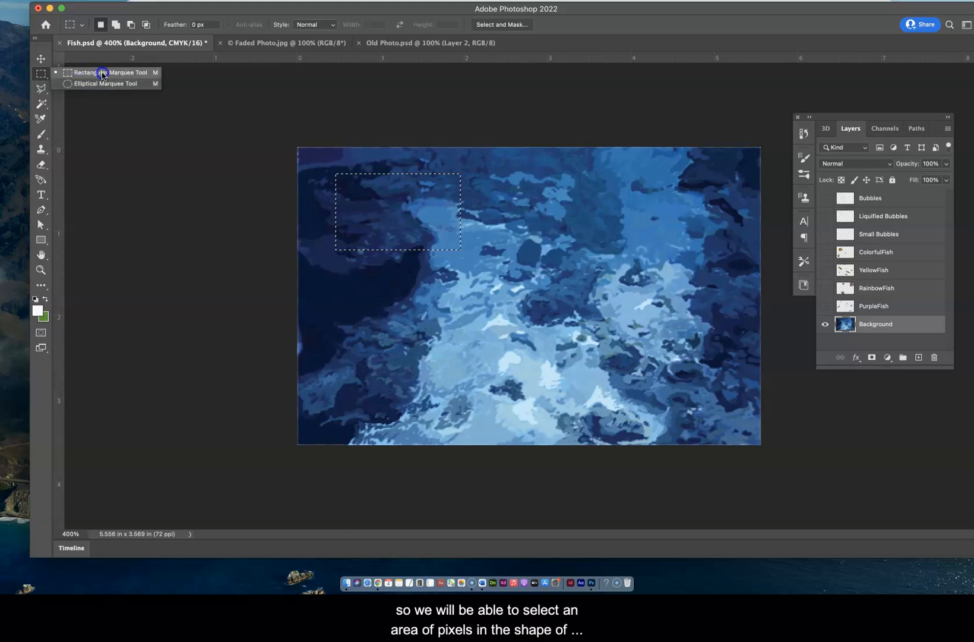
left_click(72, 85)
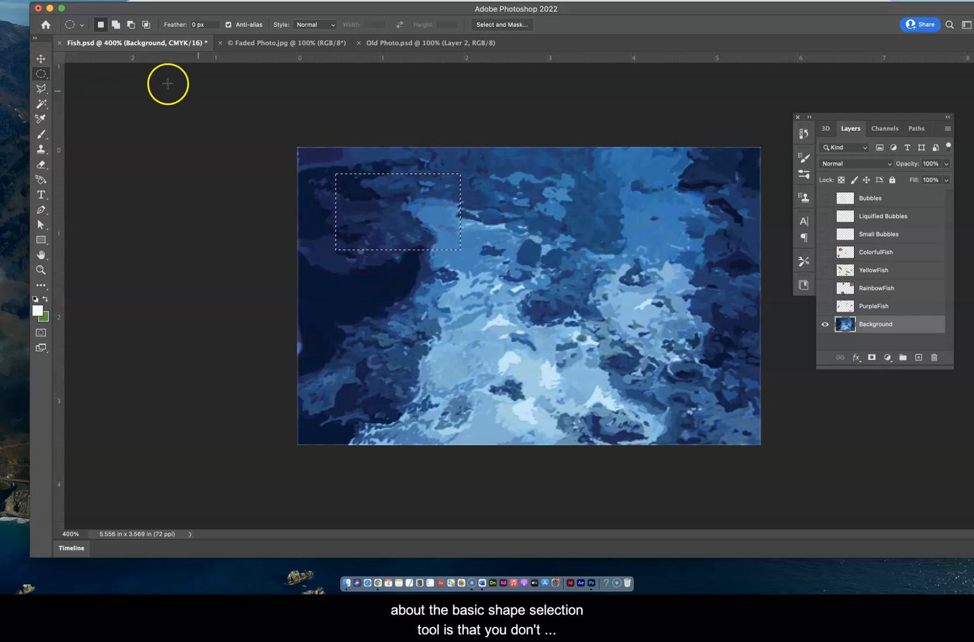
Move the rectangular selection's pixels toward the image centre with the Move tool, and undo the move.
left_click(41, 60)
left_click_drag(388, 200, 524, 272)
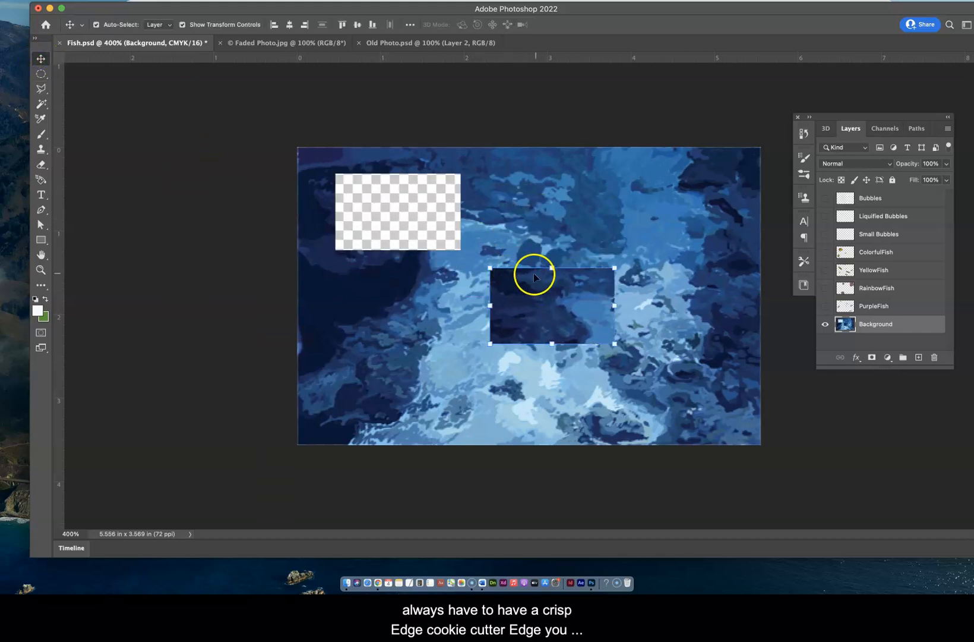
key("super+z")
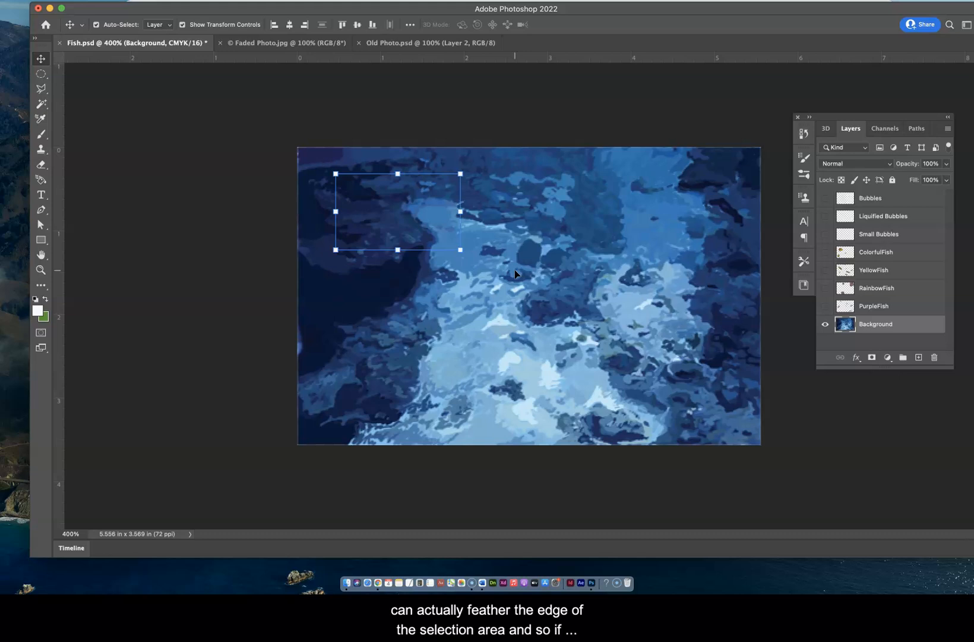
Set the Elliptical Marquee tool's feather to 20 px.
left_click(40, 74)
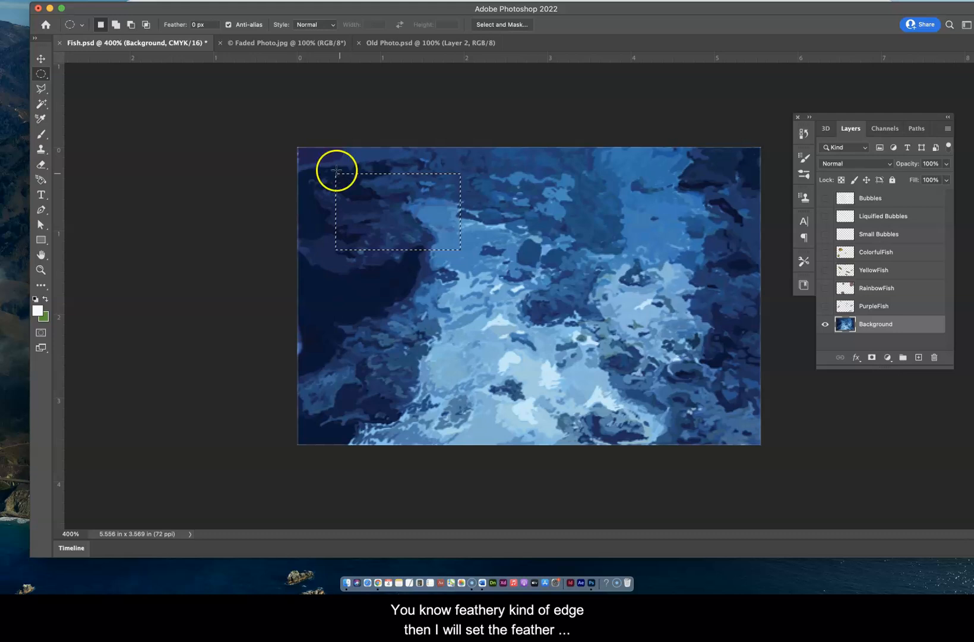
left_click(196, 24)
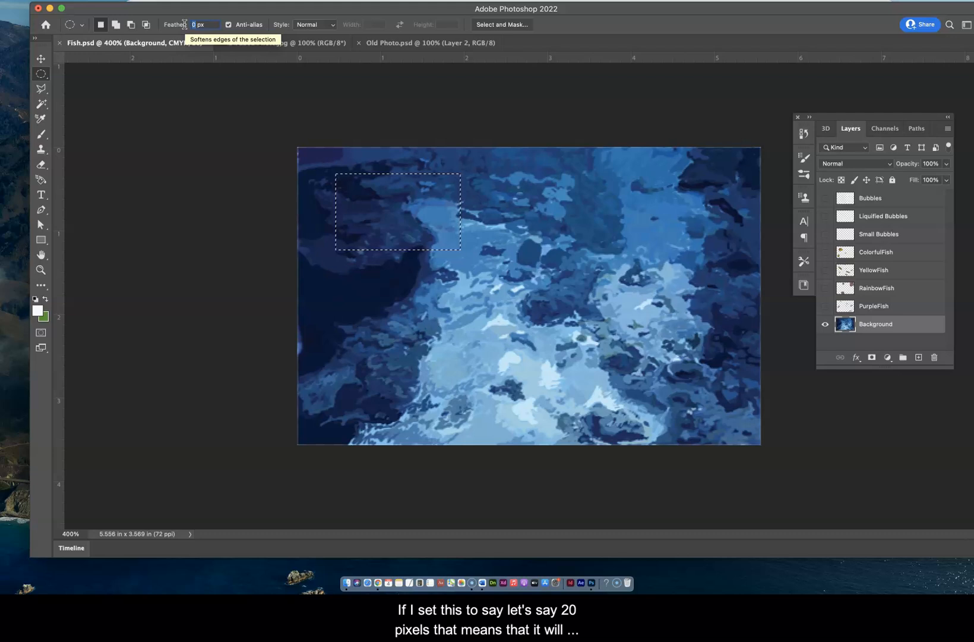
type("2")
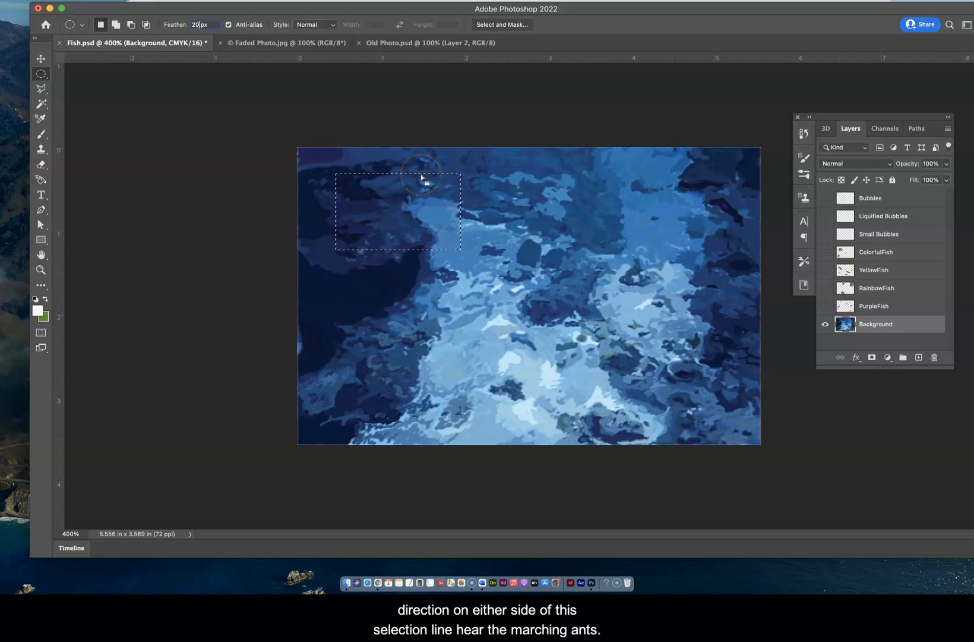
Shift the rectangular selection outline slightly down, move its pixels to the right with the Move tool, and undo that pixel move.
left_click_drag(403, 195, 409, 222)
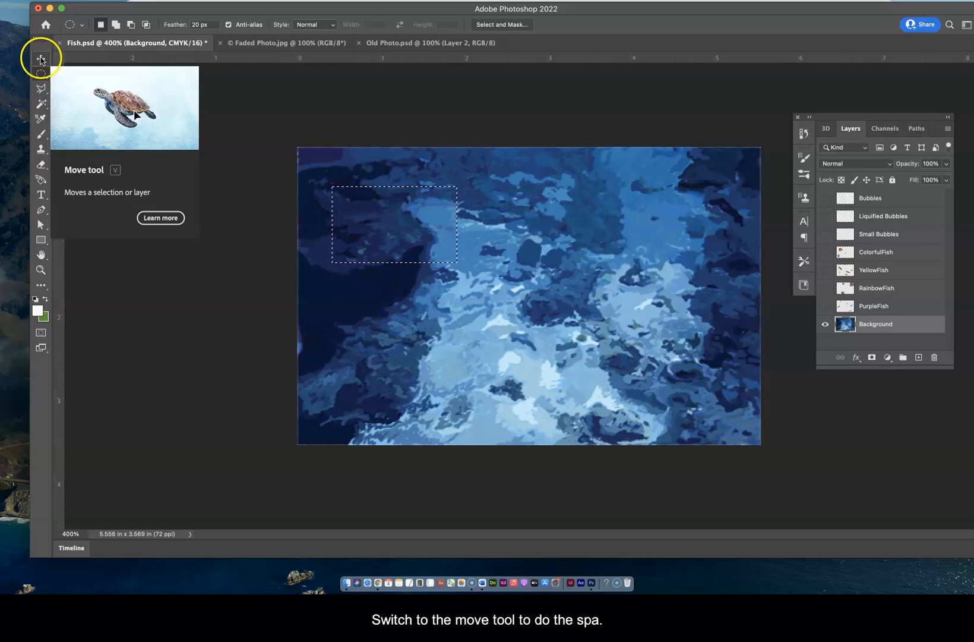
left_click(41, 59)
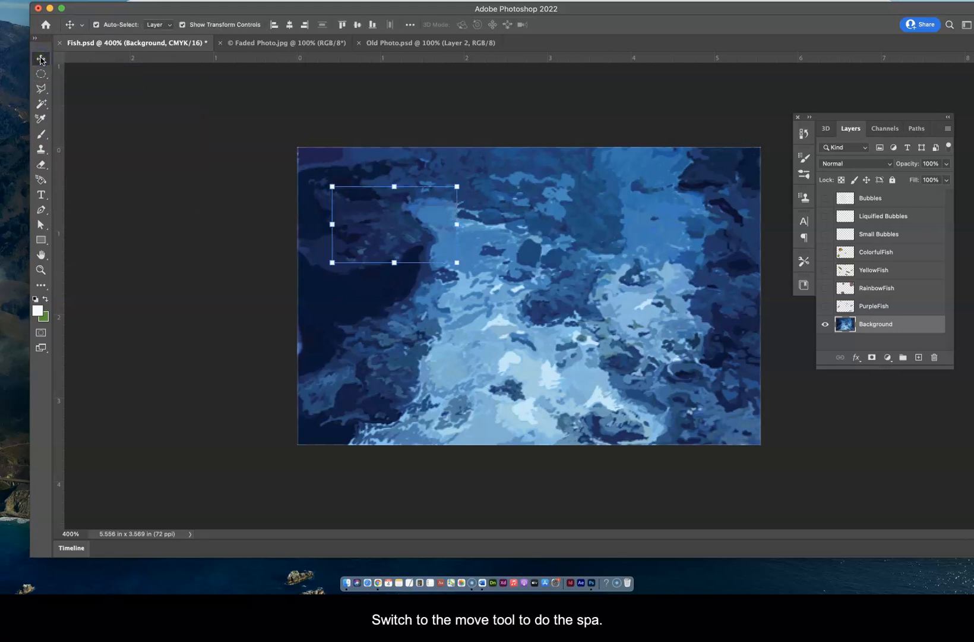
left_click_drag(401, 220, 487, 251)
key("super+z")
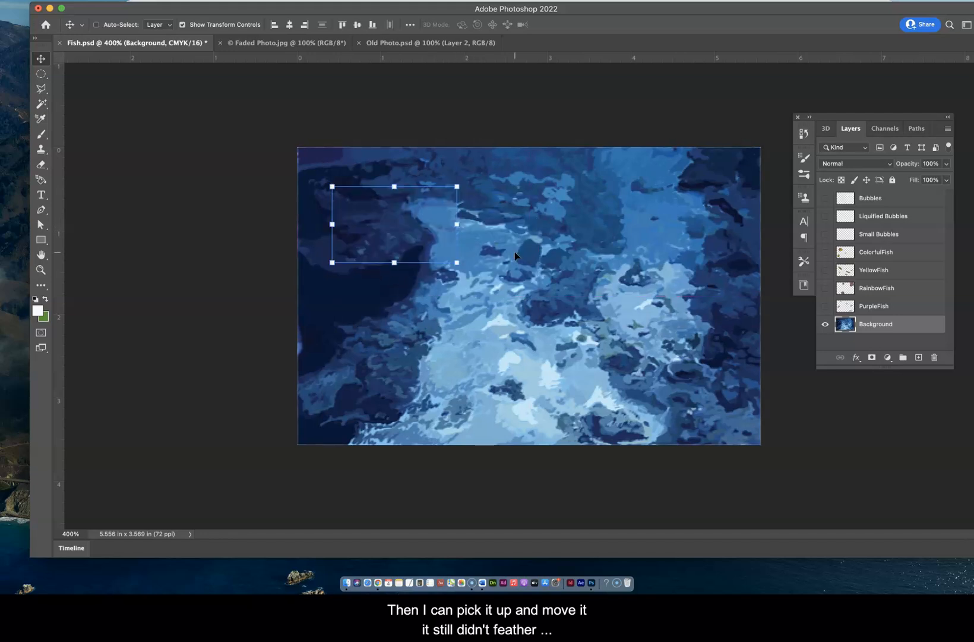
Draw a feathered circular selection about 1.4 in wide right of the image's centre and try moving its pixels left.
left_click(42, 74)
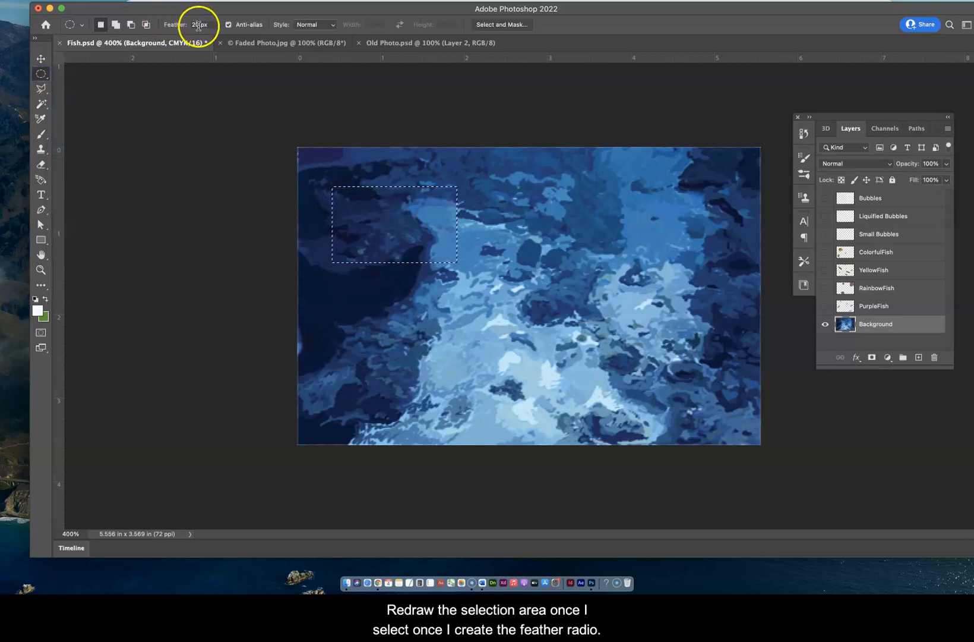
left_click_drag(521, 230, 642, 349)
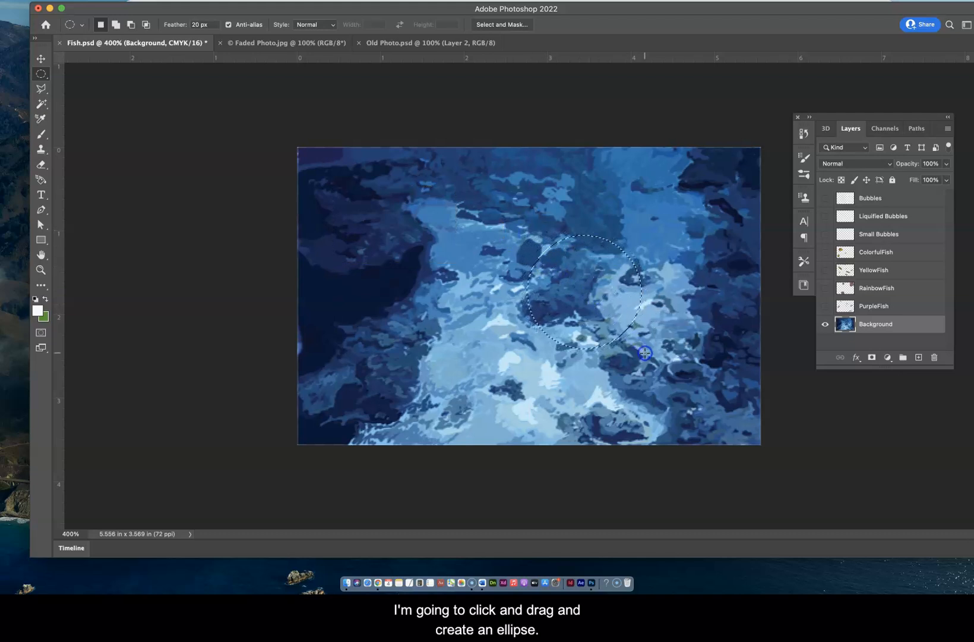
left_click(41, 58)
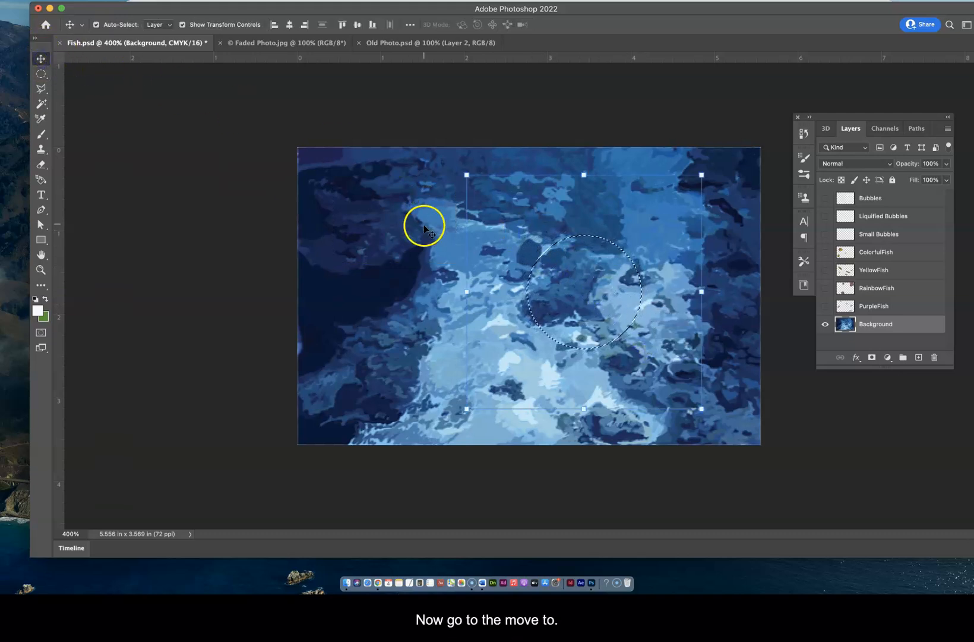
left_click_drag(591, 255, 465, 277)
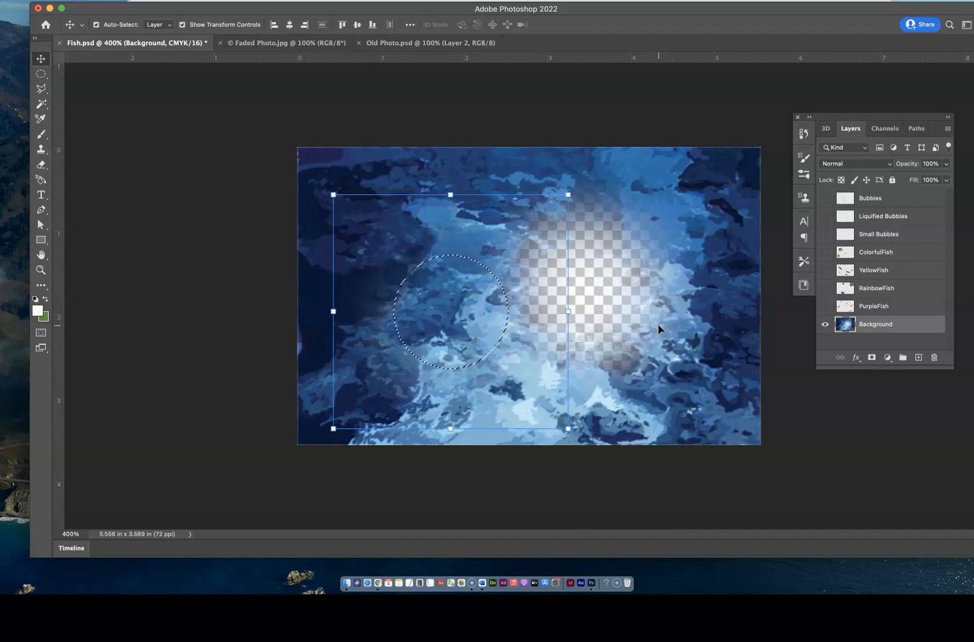
key("super+z")
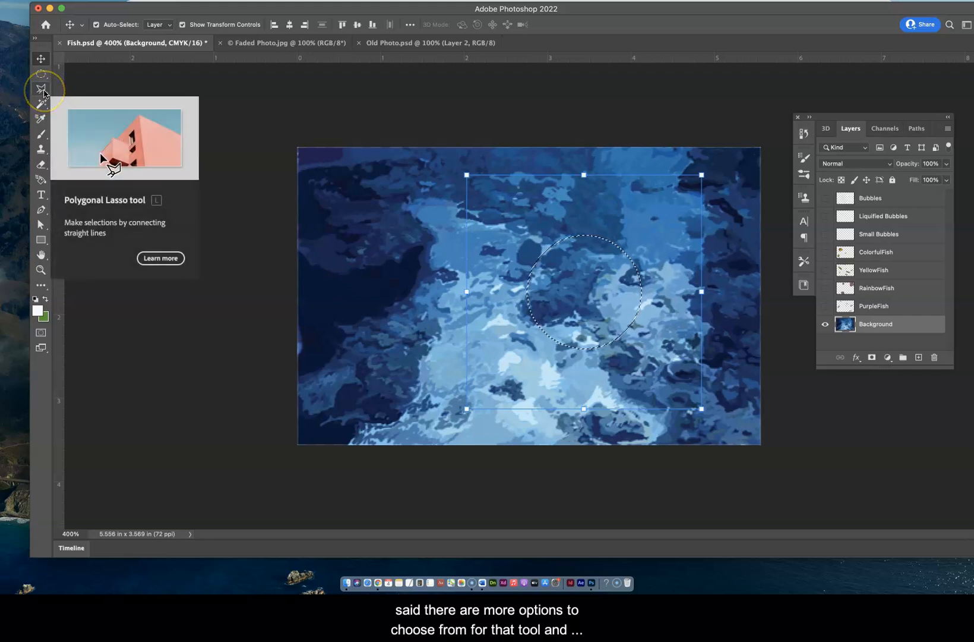
Draw a freehand rounded selection about 2 in wide in the image's upper-left area with the Lasso tool.
left_click(44, 93)
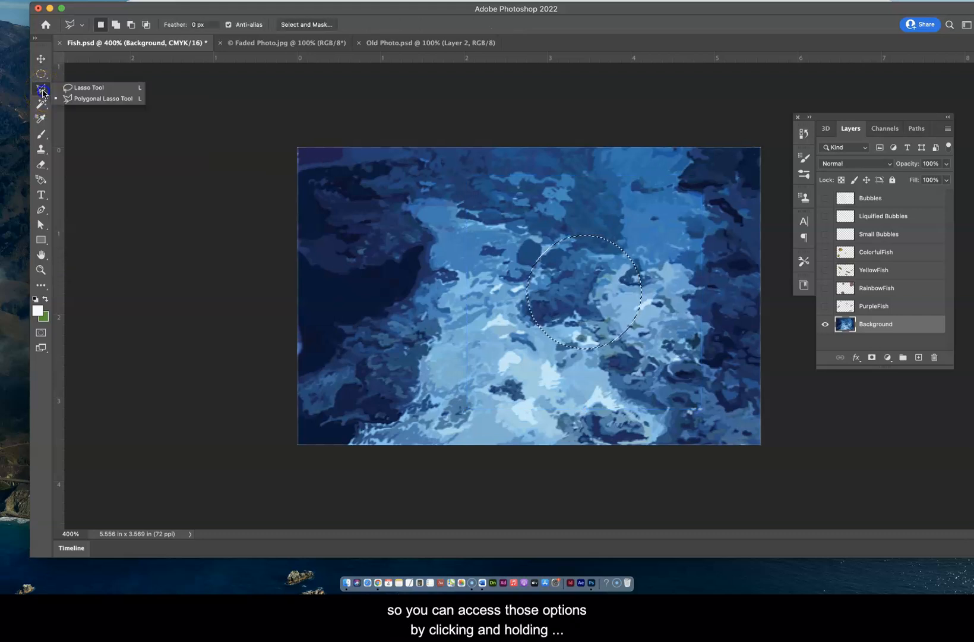
left_click_drag(44, 93, 84, 99)
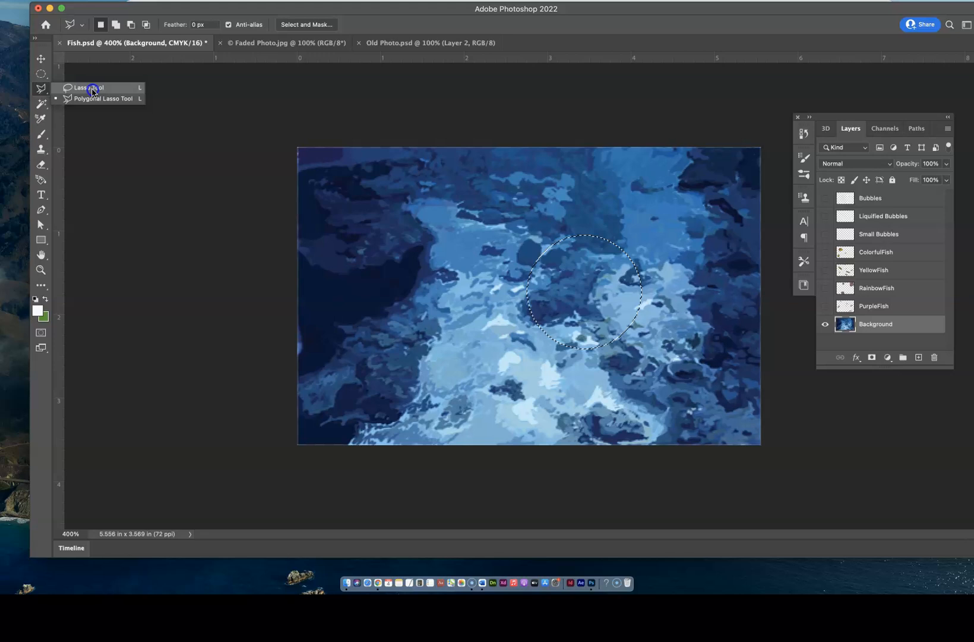
left_click(92, 89)
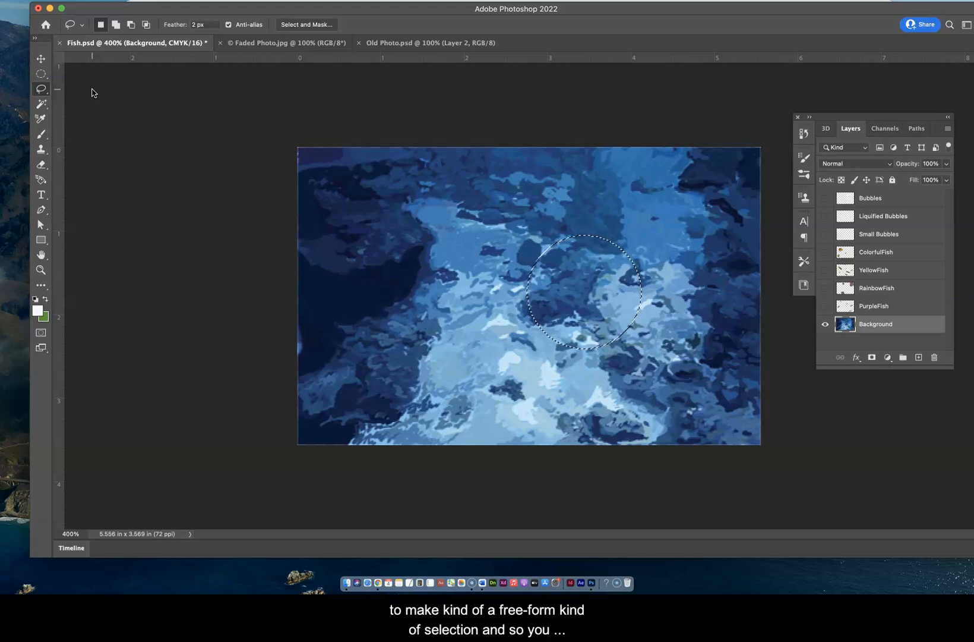
left_click(448, 188)
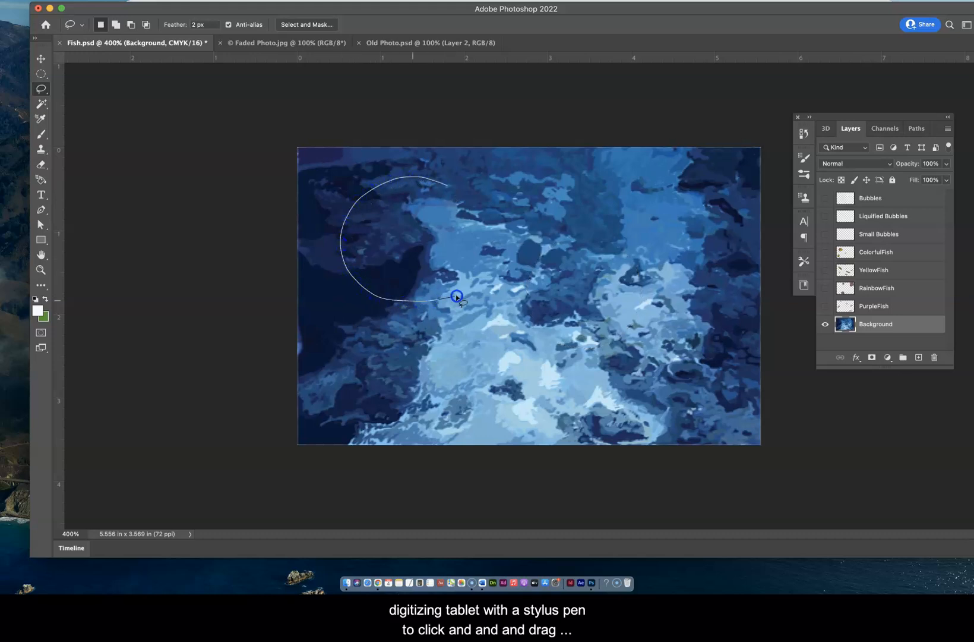
mouse_move(512, 227)
left_mouse_down()
mouse_move(495, 200)
mouse_move(442, 187)
left_mouse_up()
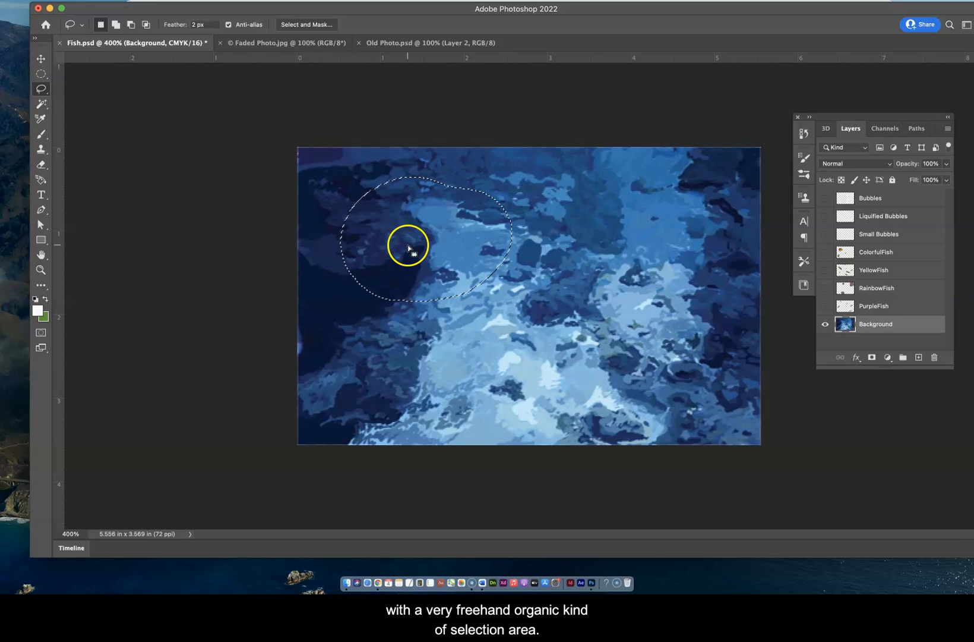
Draw a closed five-sided selection about 2.8 in wide across the right half of the image with the Polygonal Lasso tool.
left_click(40, 89)
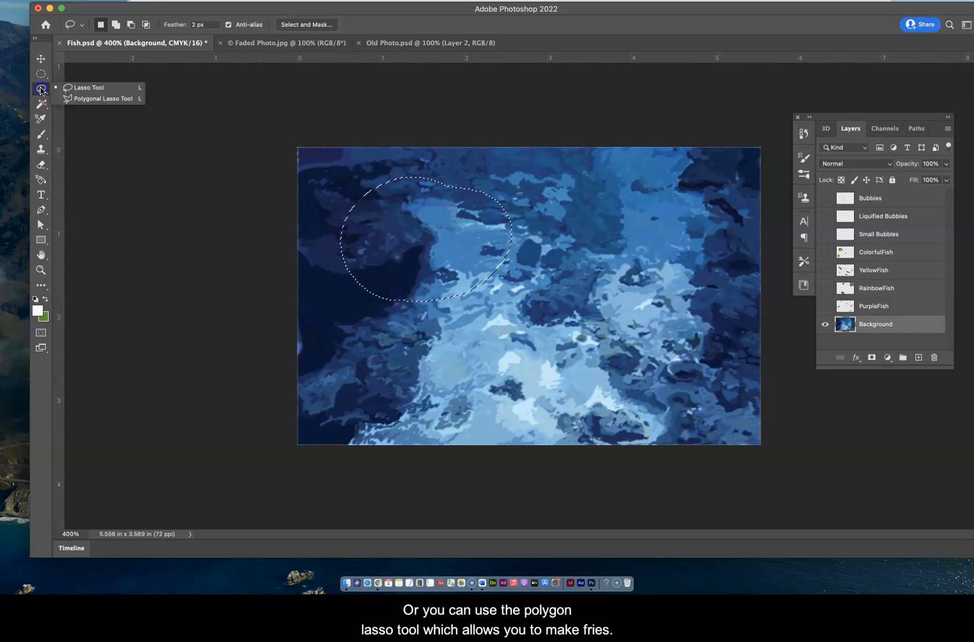
left_click(89, 96)
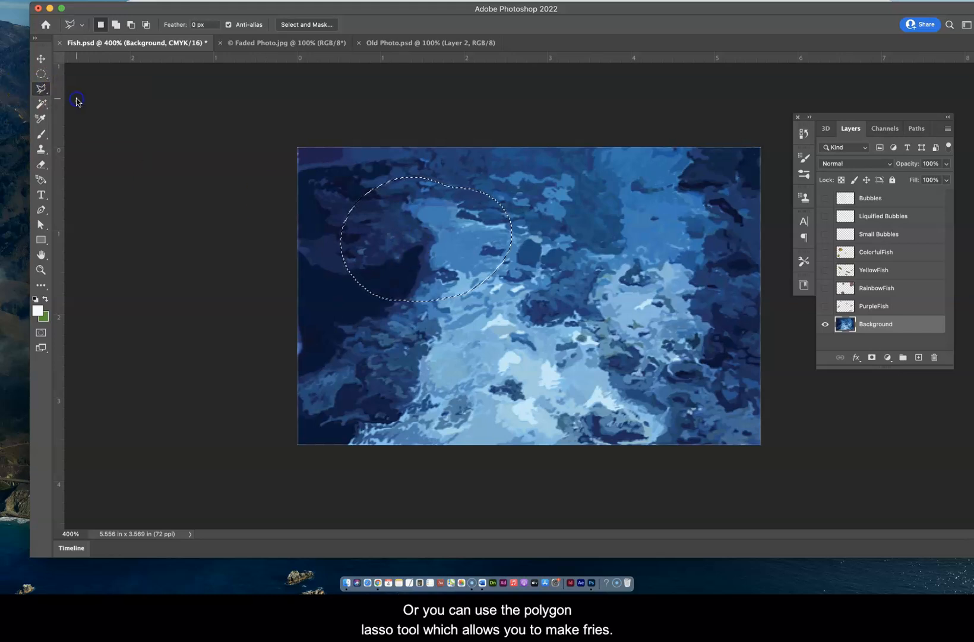
left_click(627, 189)
left_click(493, 255)
left_click(544, 364)
left_click(719, 317)
left_click(719, 218)
left_click(723, 198)
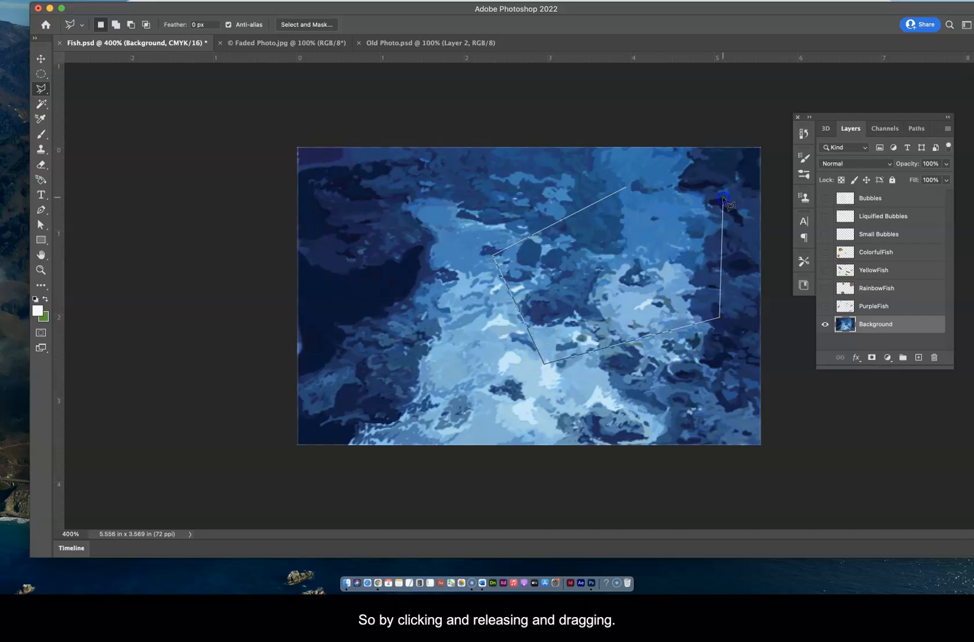
left_click(627, 189)
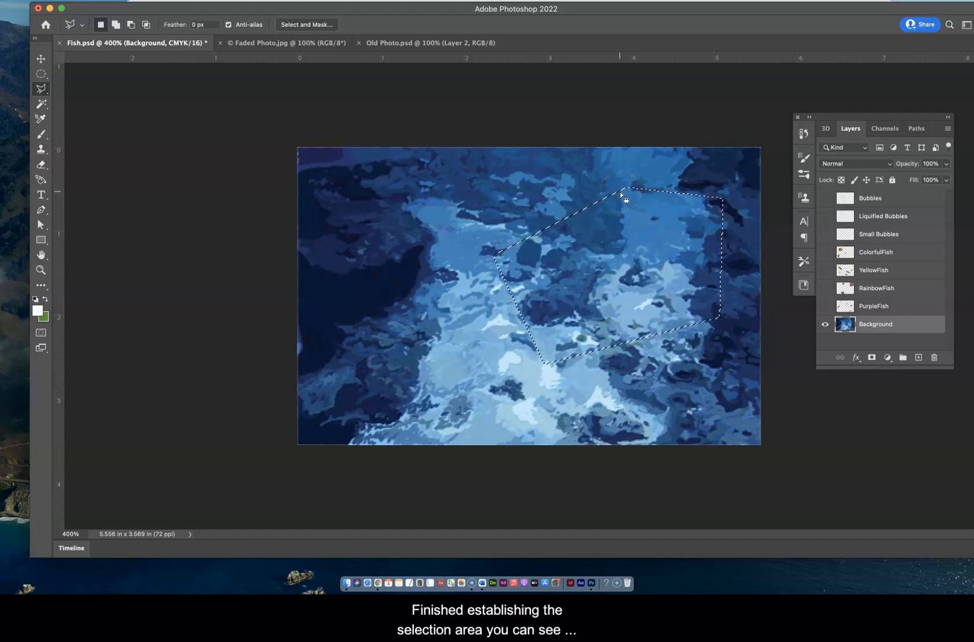
Try moving the pixels inside the five-sided selection with the Move tool.
left_click(597, 200)
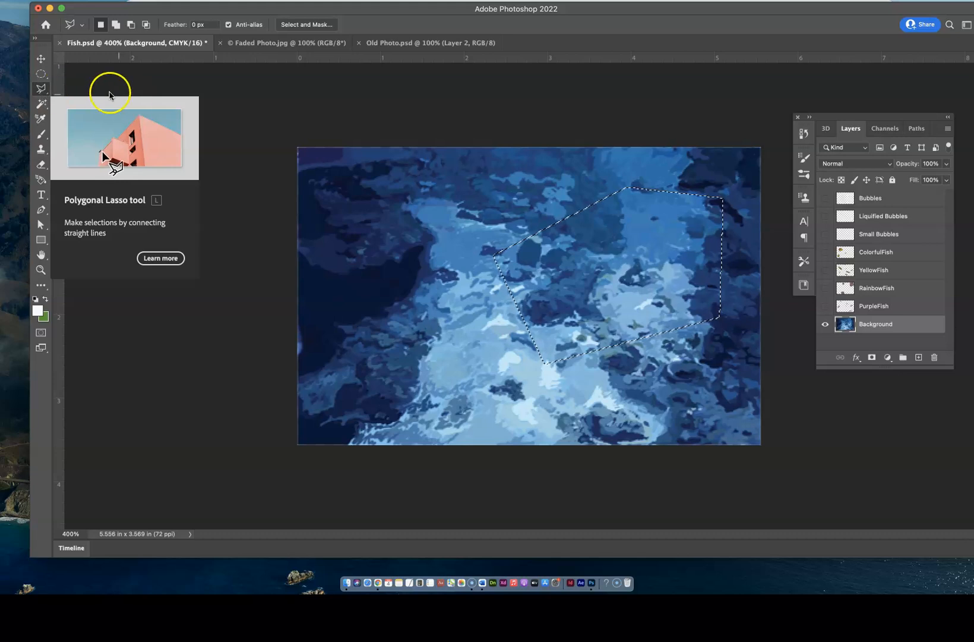
left_click(40, 58)
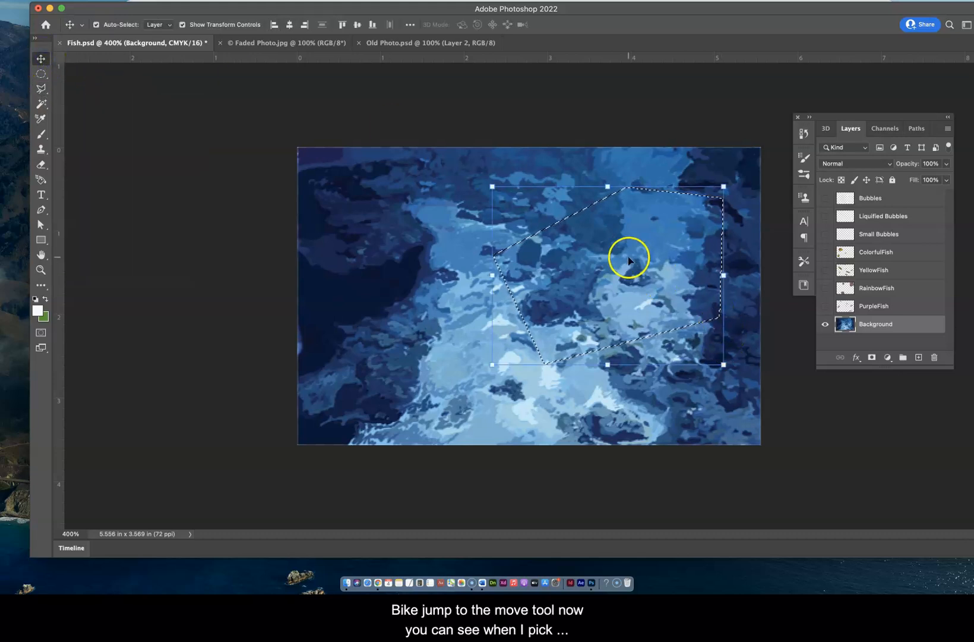
mouse_move(637, 228)
left_mouse_down()
mouse_move(593, 253)
mouse_move(505, 263)
mouse_move(444, 207)
mouse_move(517, 253)
mouse_move(607, 221)
mouse_move(511, 252)
mouse_move(456, 200)
mouse_move(515, 256)
mouse_move(639, 227)
mouse_move(641, 237)
mouse_move(639, 228)
left_mouse_up()
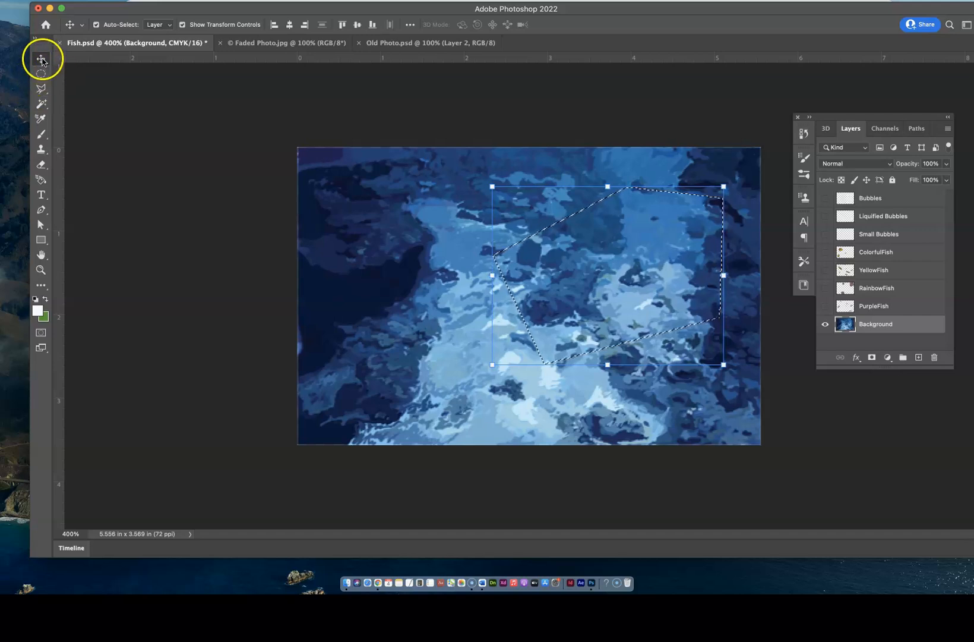
Clear the five-sided selection and set the Magic Wand tool's tolerance to 32.
left_click(41, 105)
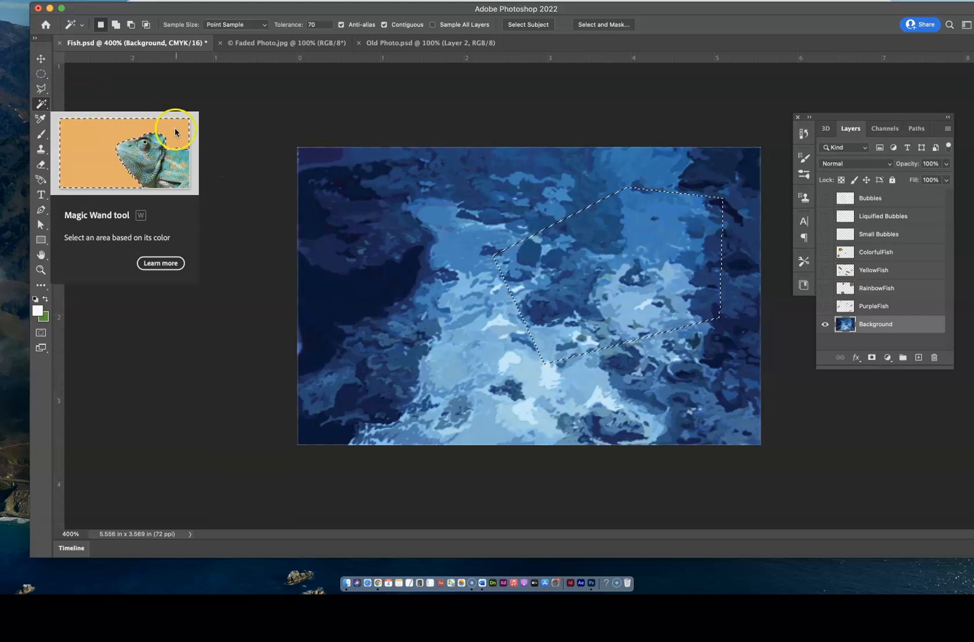
left_click(41, 106)
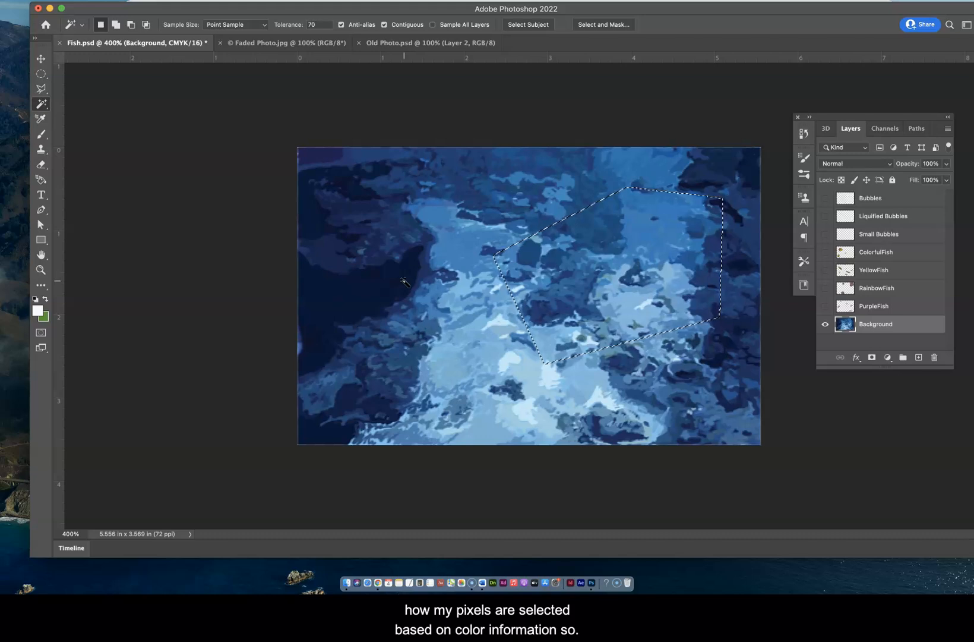
left_click(320, 23)
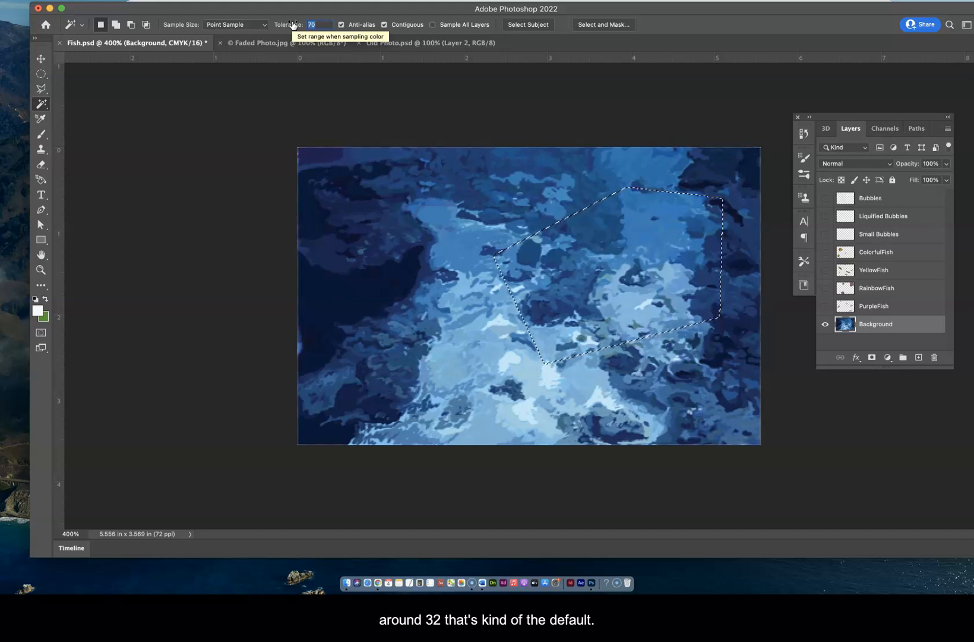
left_click(40, 59)
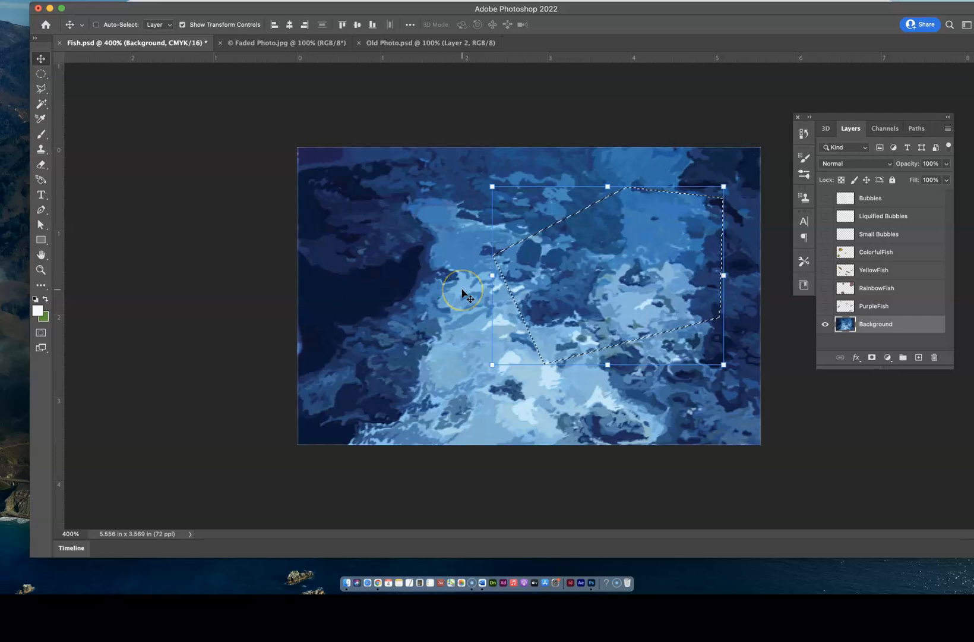
key("super+d")
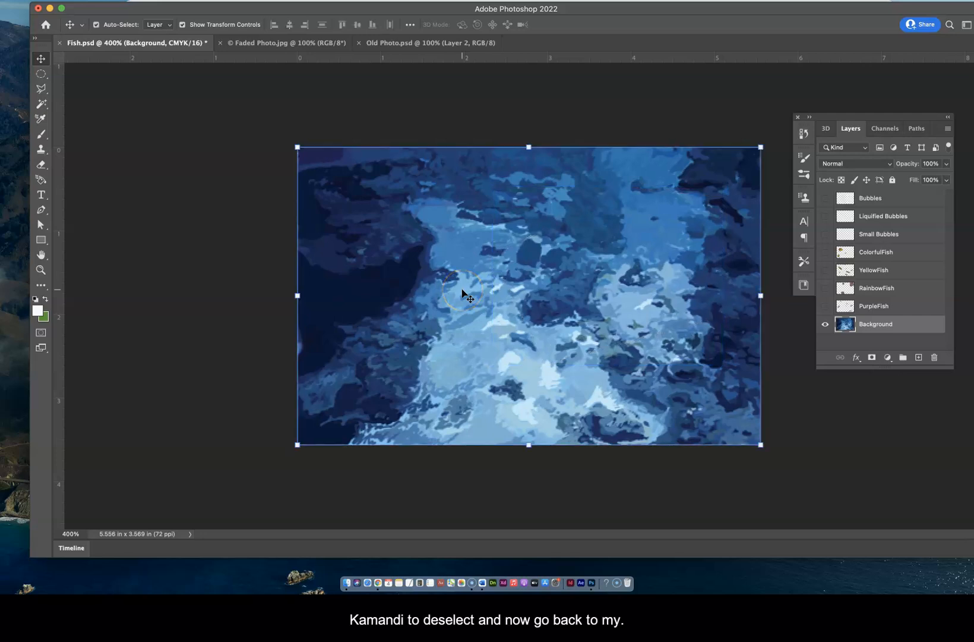
left_click(41, 104)
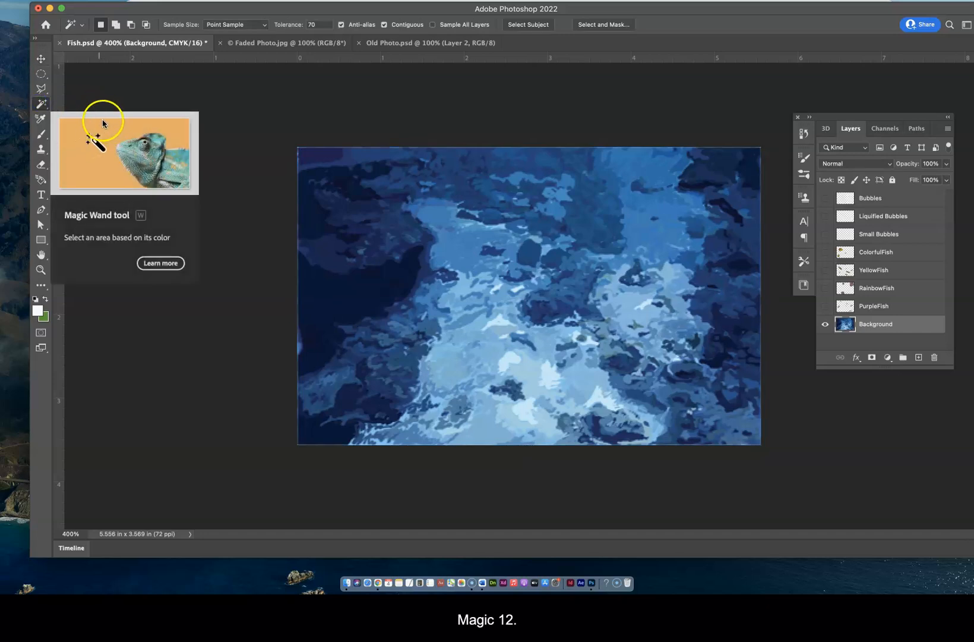
left_click(293, 21)
type("32")
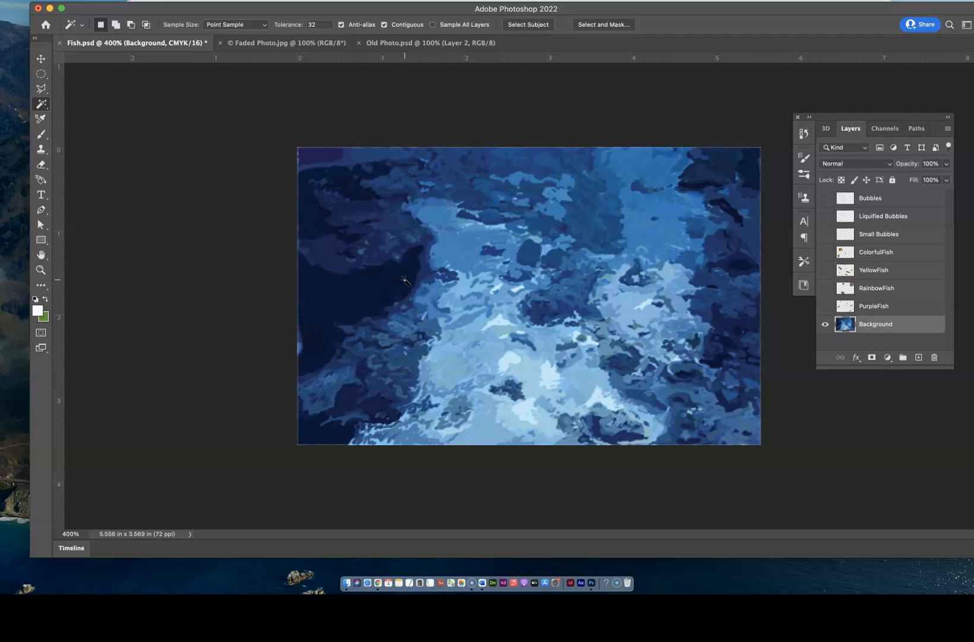
Select the dark blue area at the image's left edge with the Magic Wand tool.
left_click(402, 290)
key("super+plus")
key("super+plus")
key("super+plus")
key("super+plus")
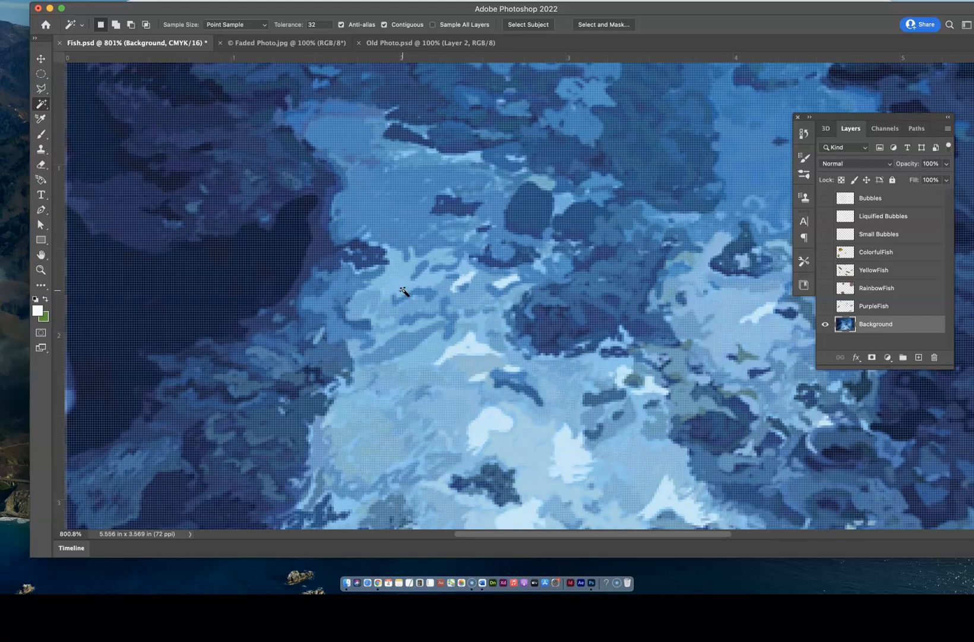
key("super+0")
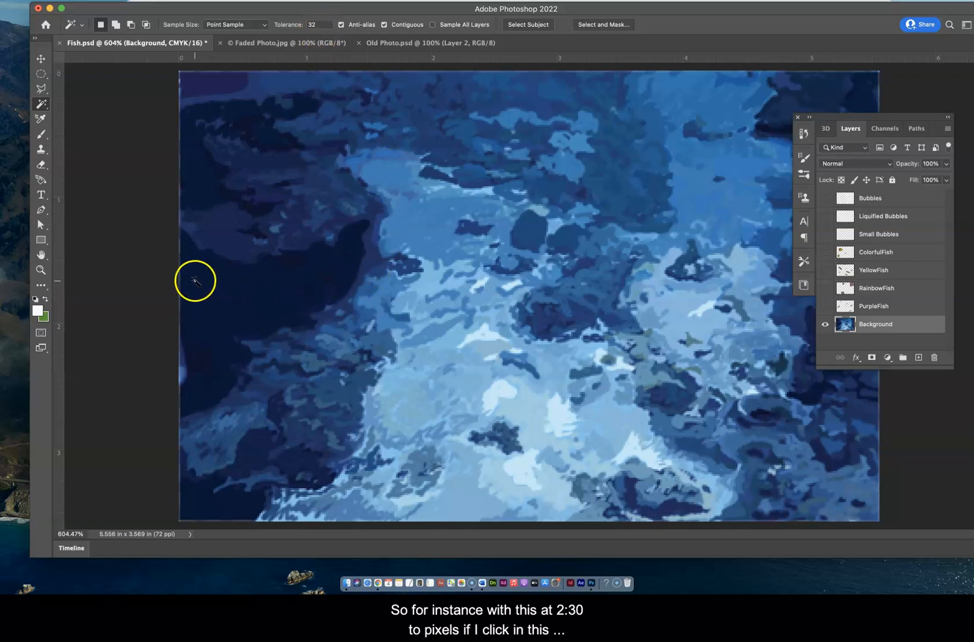
left_click(315, 290)
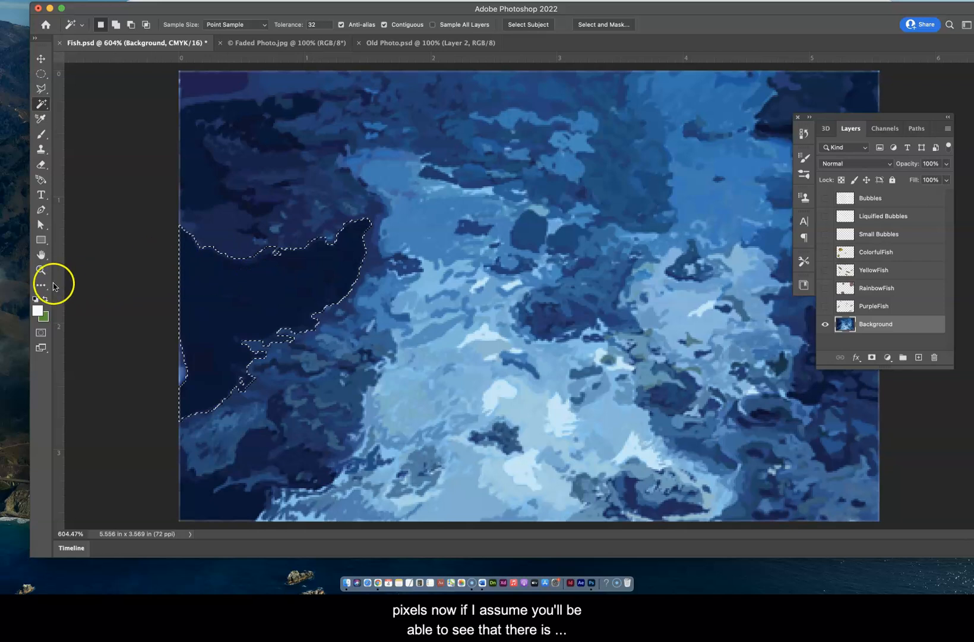
Examine the individual pixel colours inside the dark blue selection at up to 1600% magnification.
left_click(41, 270)
left_click(301, 247)
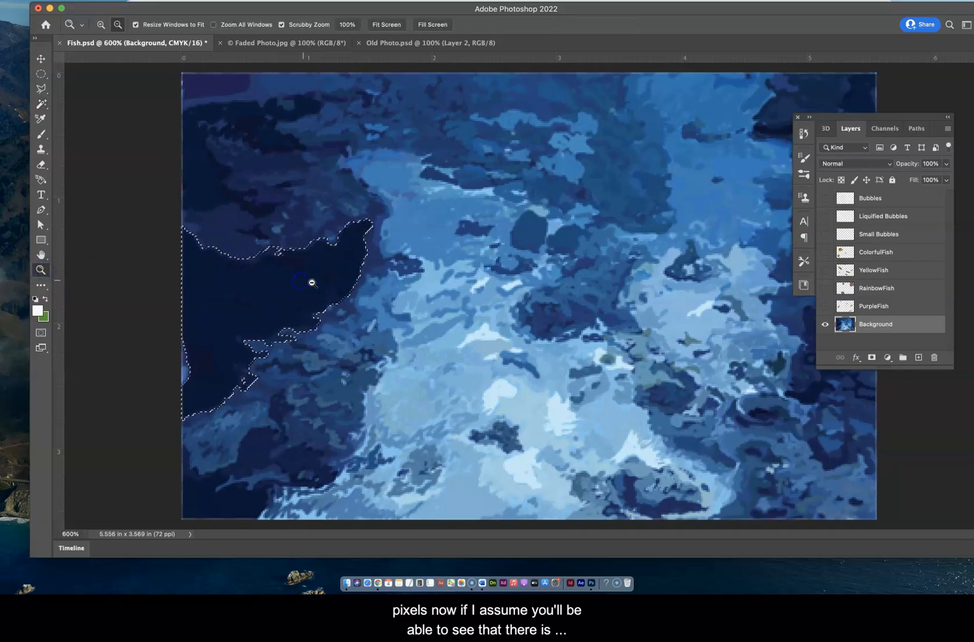
left_click(326, 285)
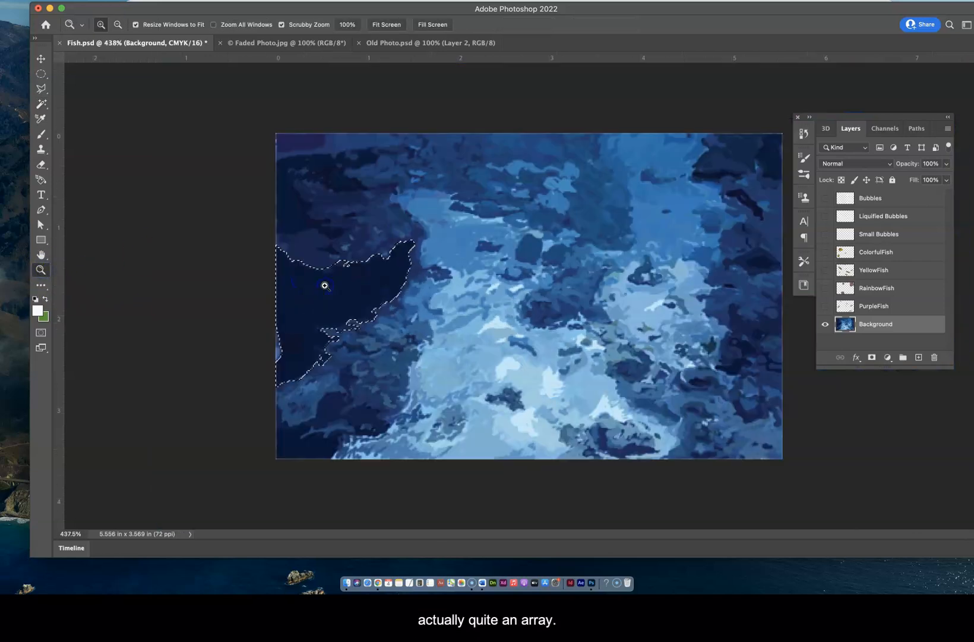
left_click(333, 286)
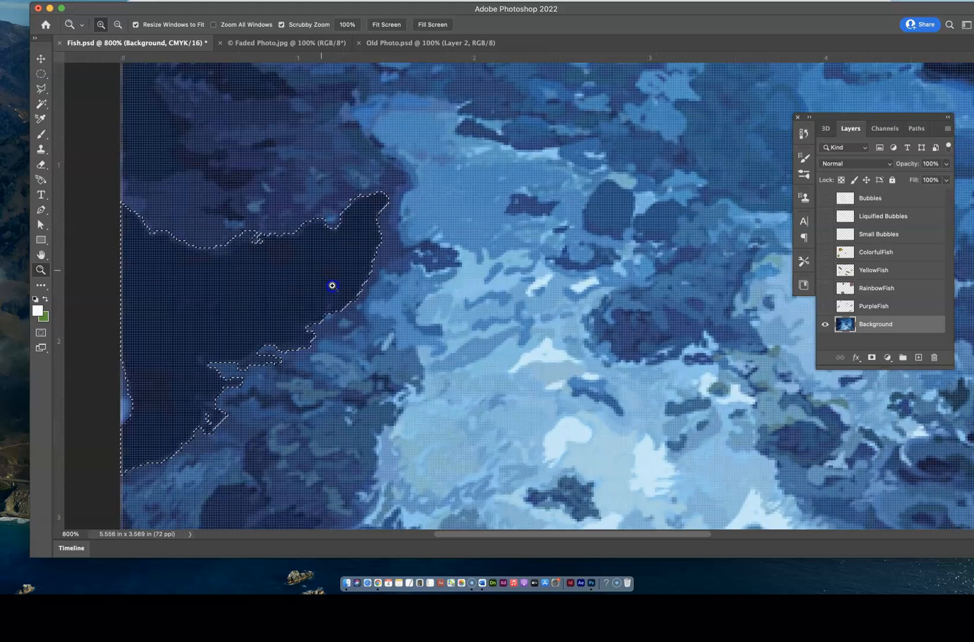
left_click(332, 284)
left_click(333, 283)
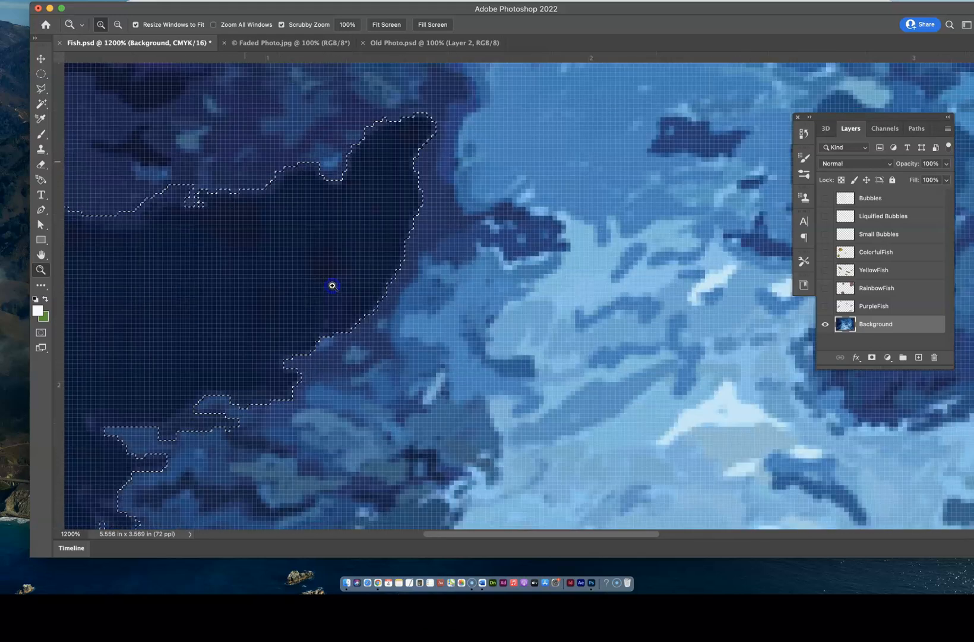
scroll(351, 290, "left", 6)
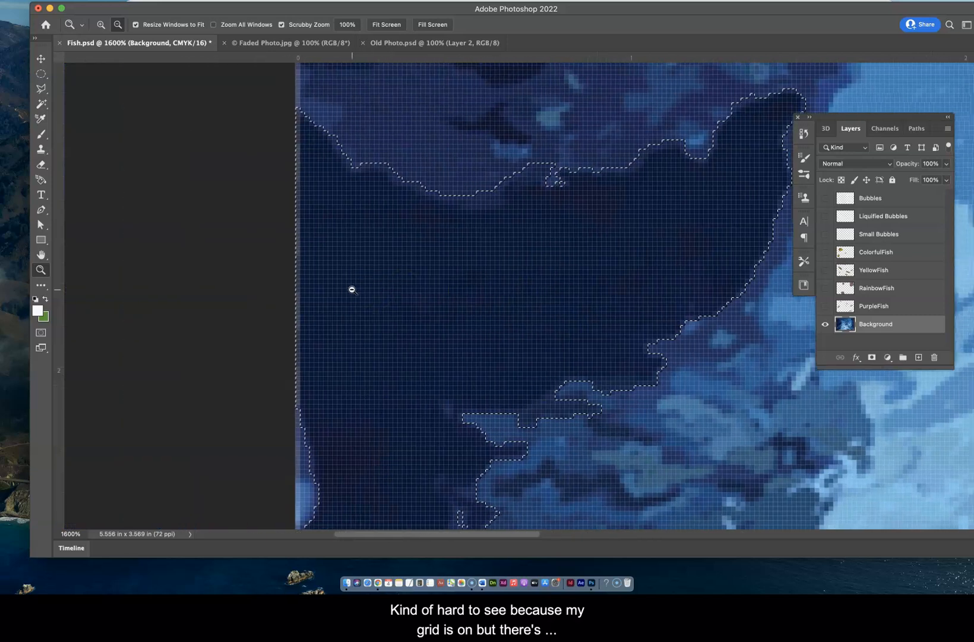
scroll(352, 290, "right", 2)
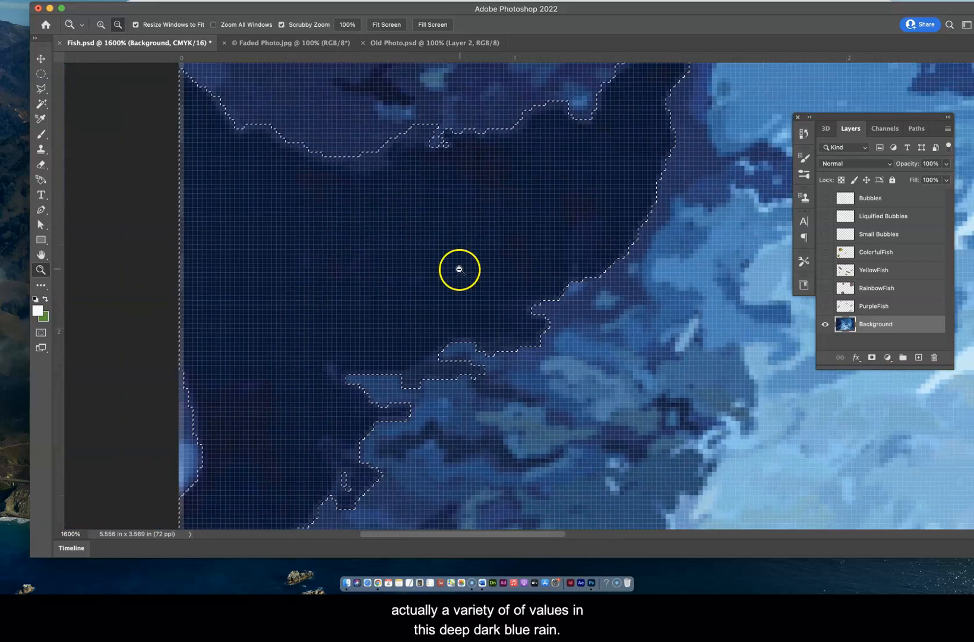
left_click(303, 294)
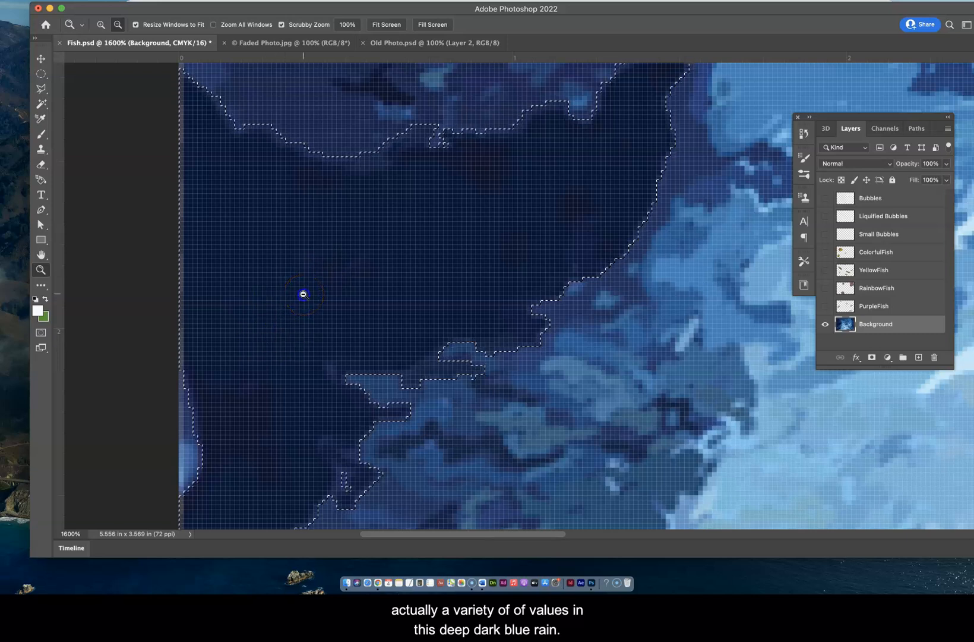
left_click(303, 294)
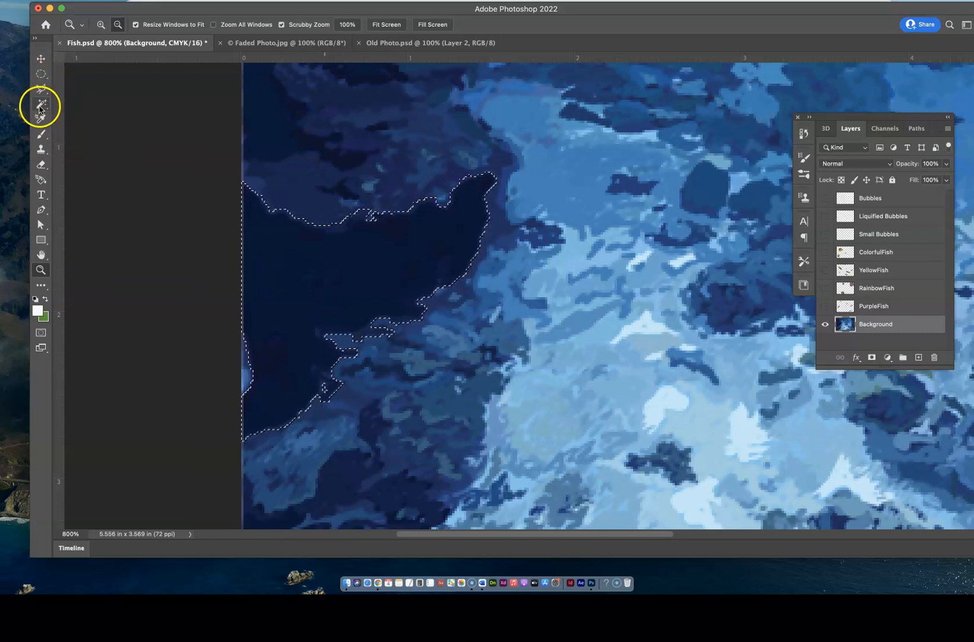
Replace the selection by reselecting the dark blue area at the left edge with the Magic Wand at a tolerance of 10.
left_click(40, 105)
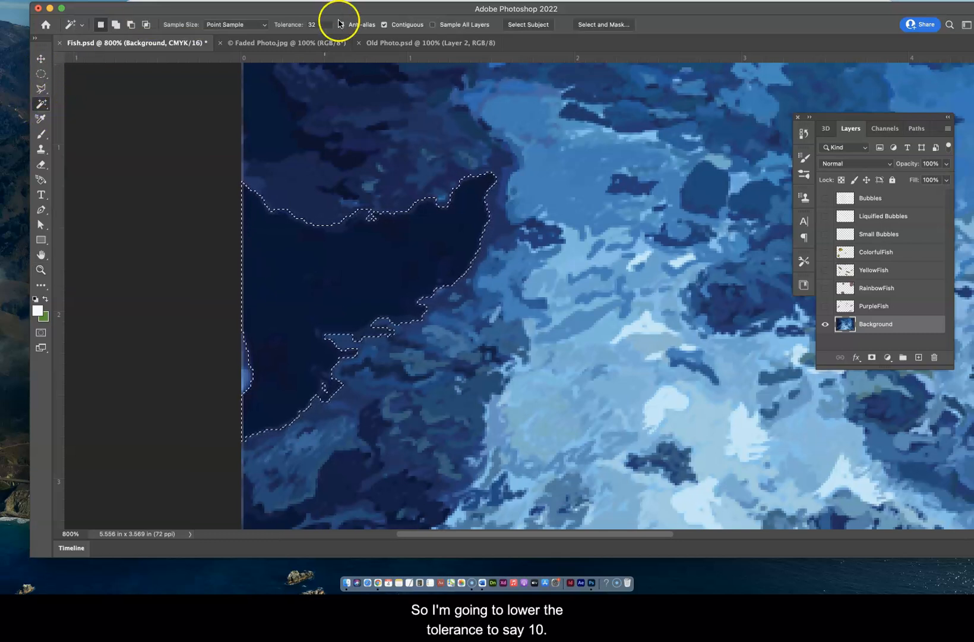
left_click(307, 22)
type("10")
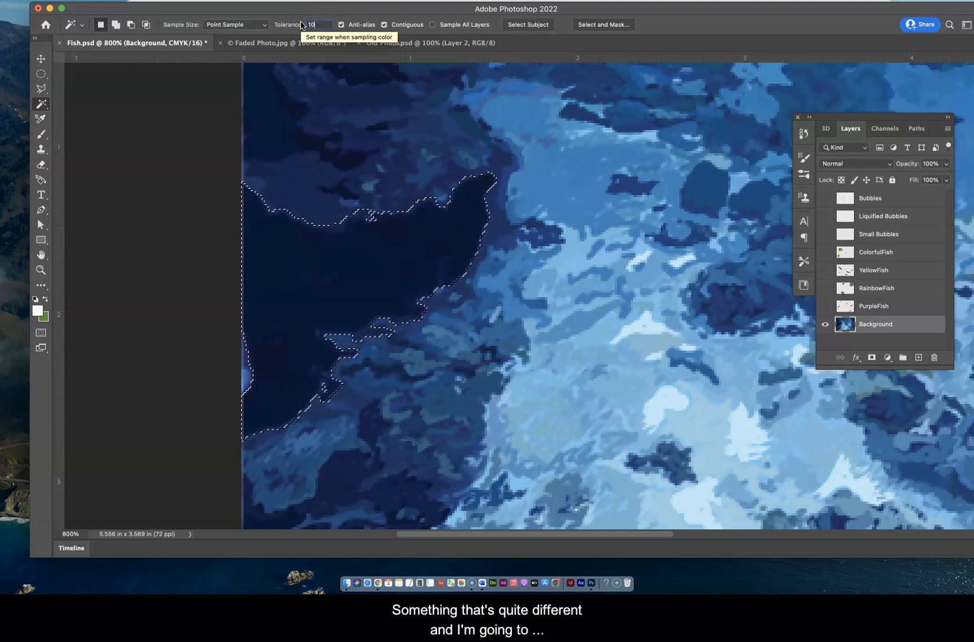
key("super+d")
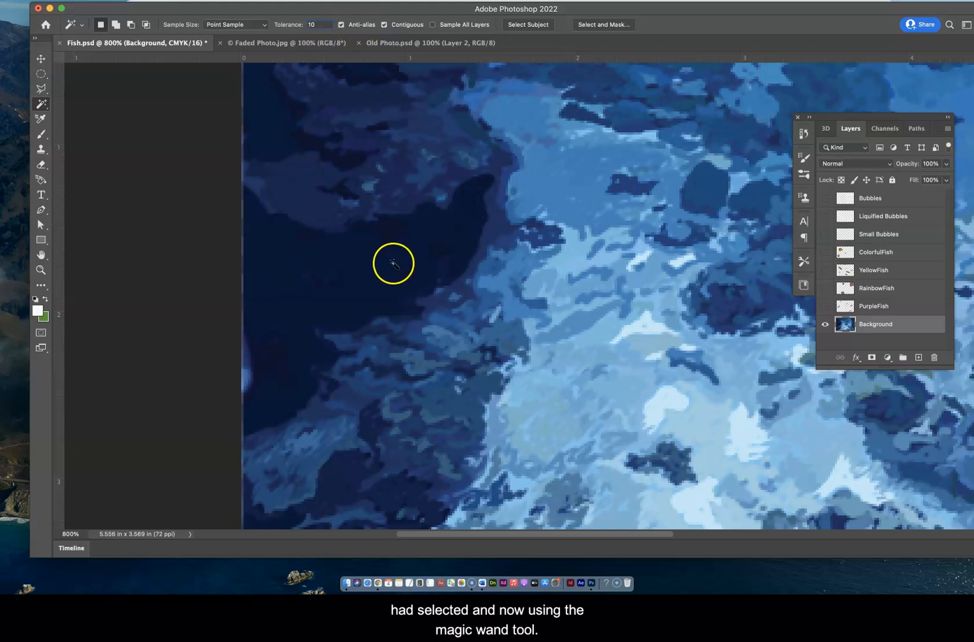
left_click(412, 256)
scroll(412, 256, "down", 1)
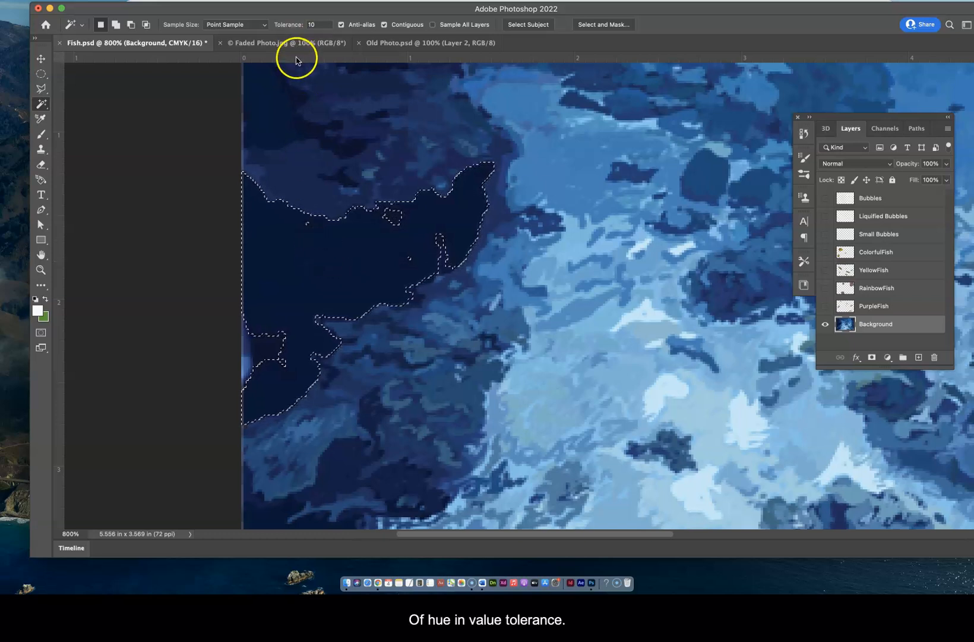
Reselect the dark blue area at the image's left edge with the Magic Wand at a tolerance of 5.
left_click(319, 25)
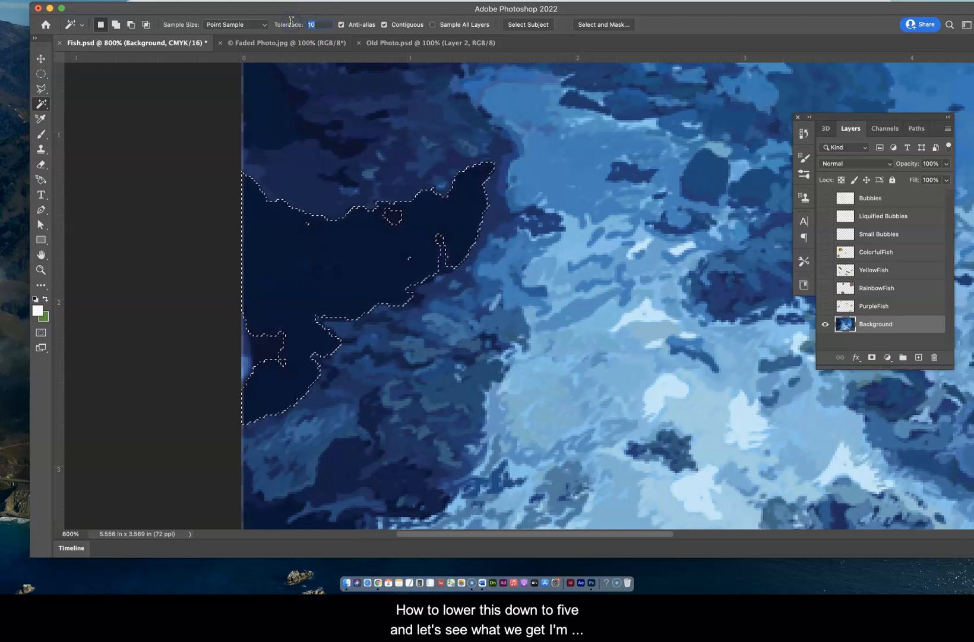
type("5")
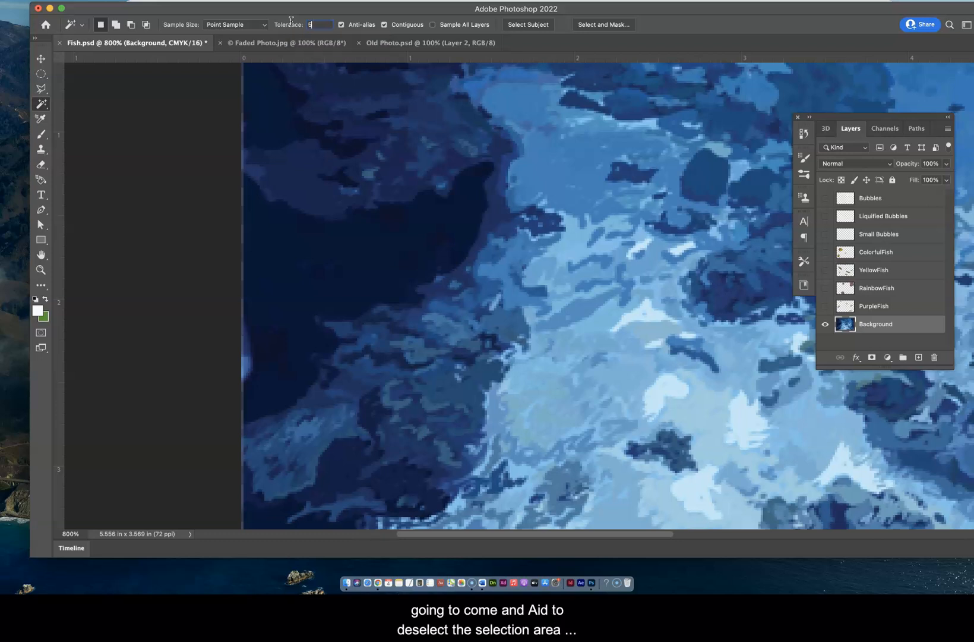
left_click(348, 262)
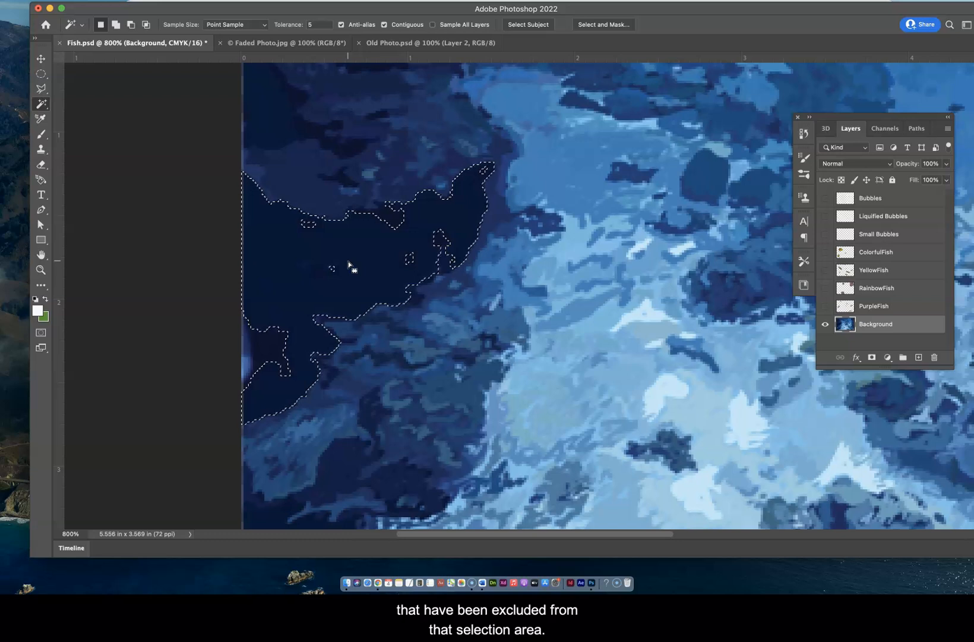
Clear the dark selection and select the mid-tone blue patch to its upper right with the Magic Wand at tolerance 5.
key("super+d")
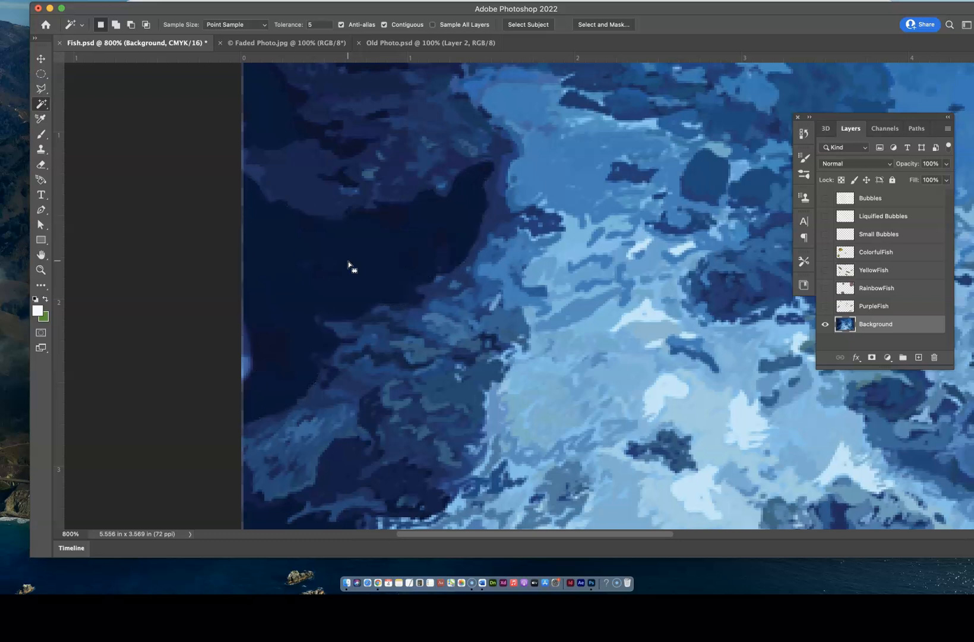
left_click(561, 172)
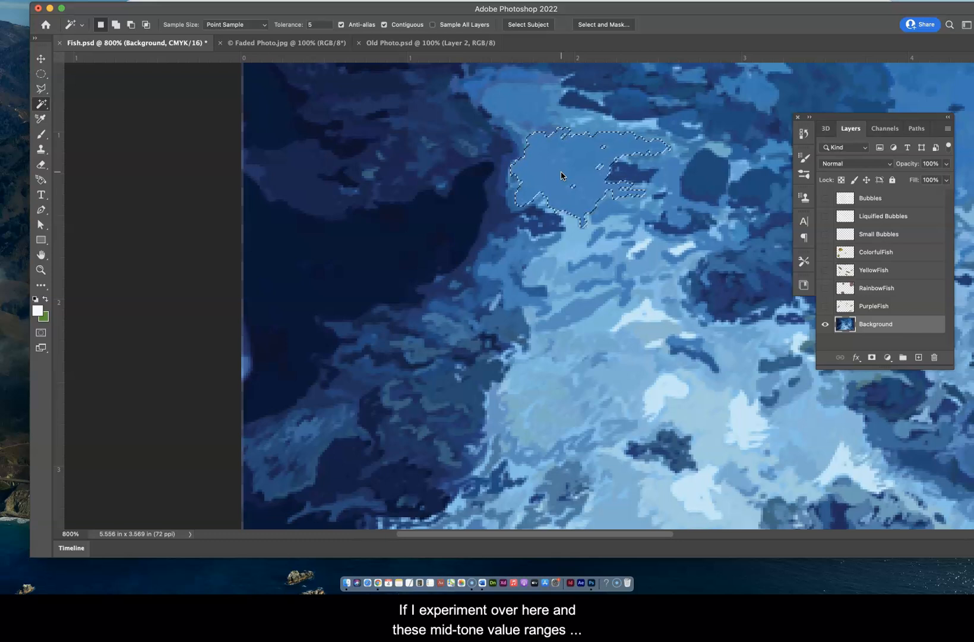
scroll(562, 172, "down", 2)
scroll(561, 172, "right", 1)
left_click(587, 156)
scroll(588, 156, "up", 2)
scroll(587, 156, "right", 1)
scroll(587, 156, "up", 2)
scroll(587, 156, "right", 1)
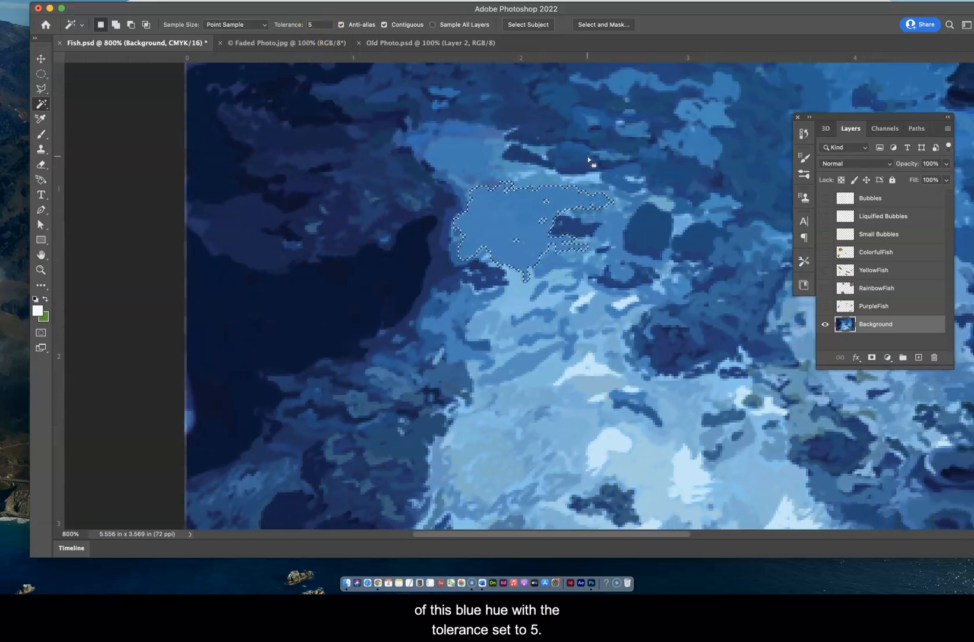
Set the Magic Wand tolerance to 0 and sample the mid-tone blue patch again.
left_click(530, 200)
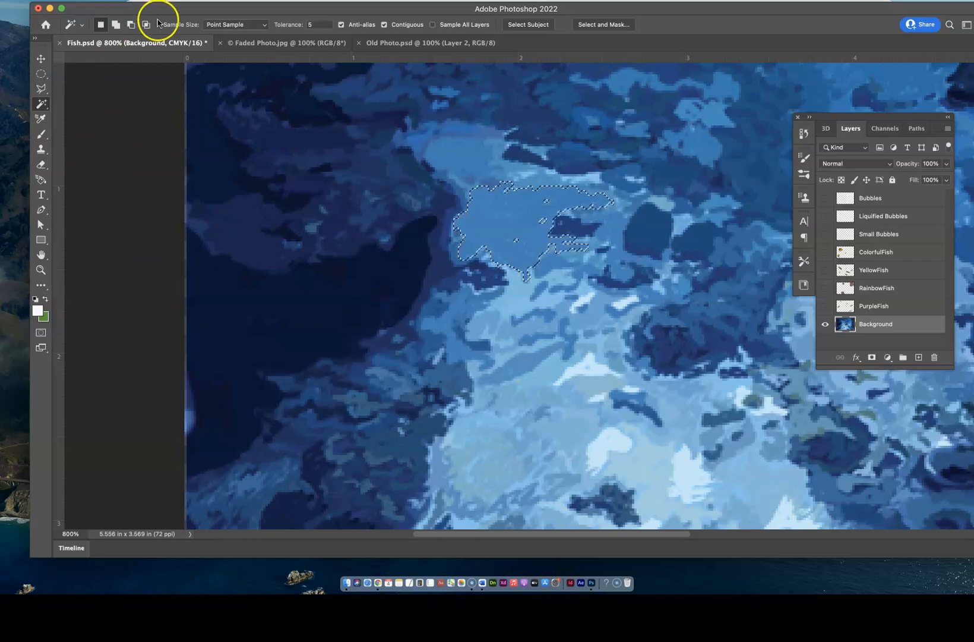
type("0")
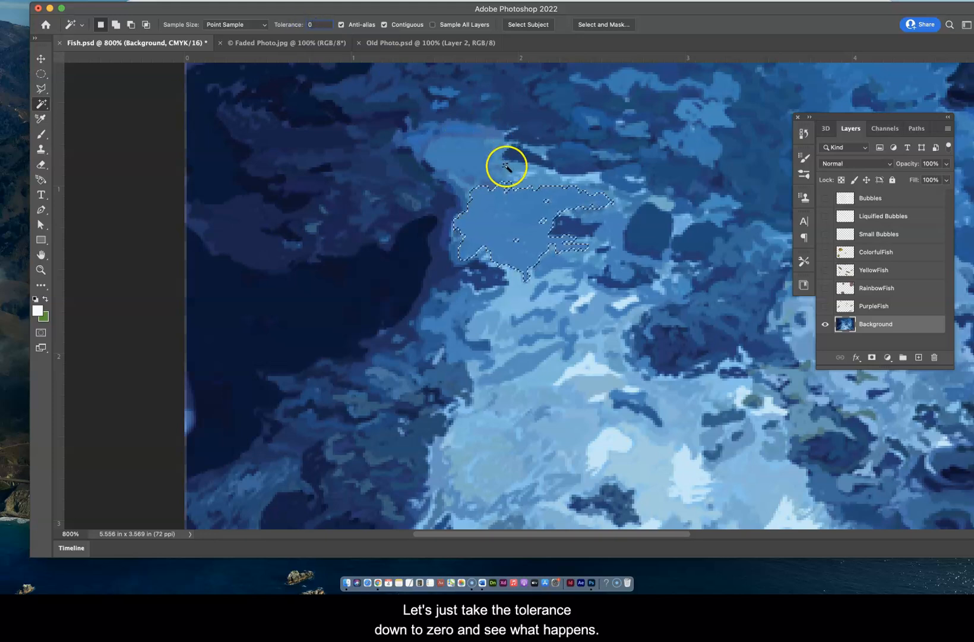
left_click(514, 211)
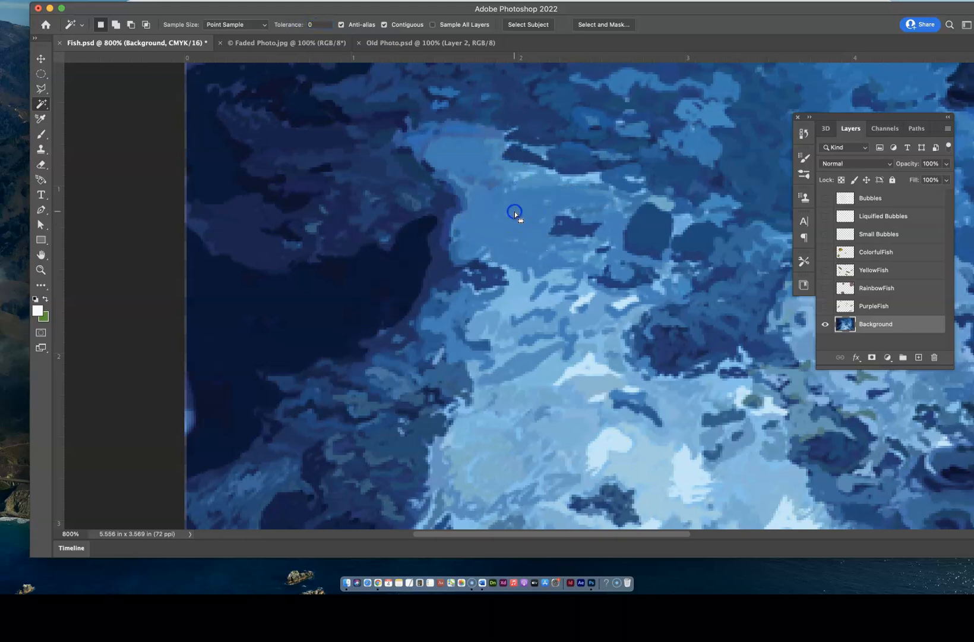
left_click(552, 260)
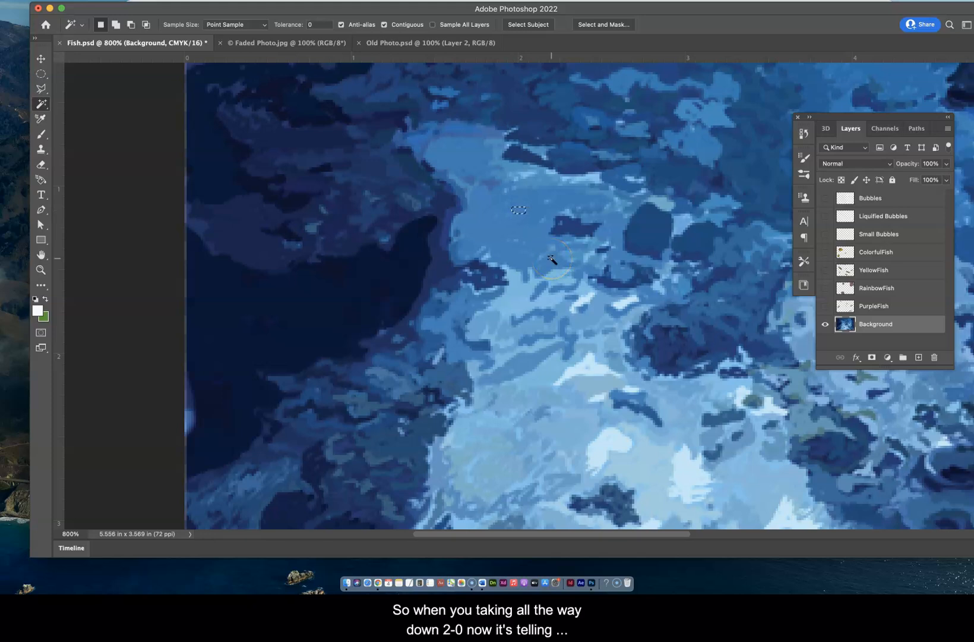
Set the Magic Wand tolerance to 10 and reselect the mid-tone blue patch.
scroll(552, 260, "down", 1)
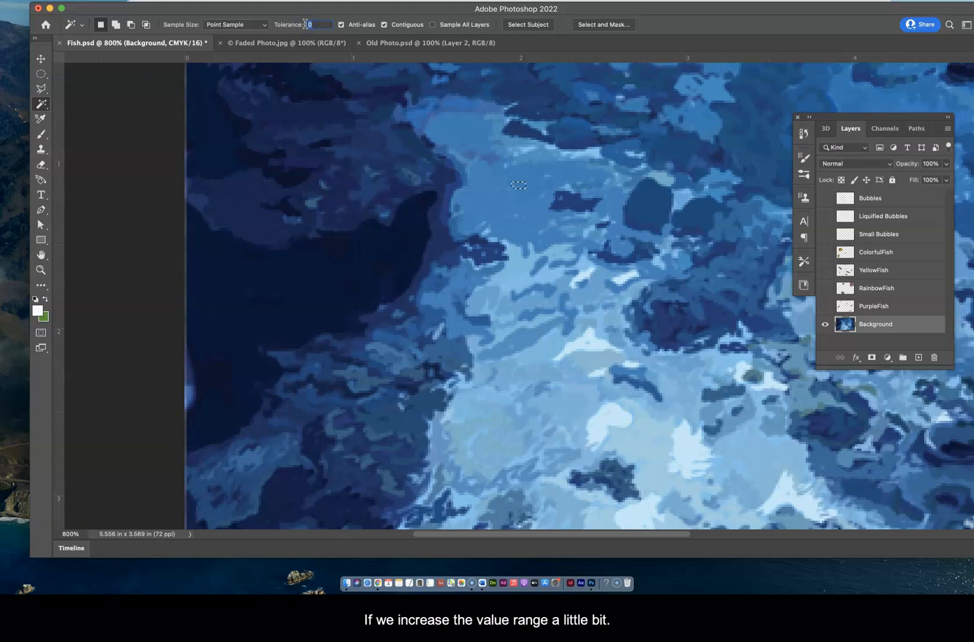
type("10")
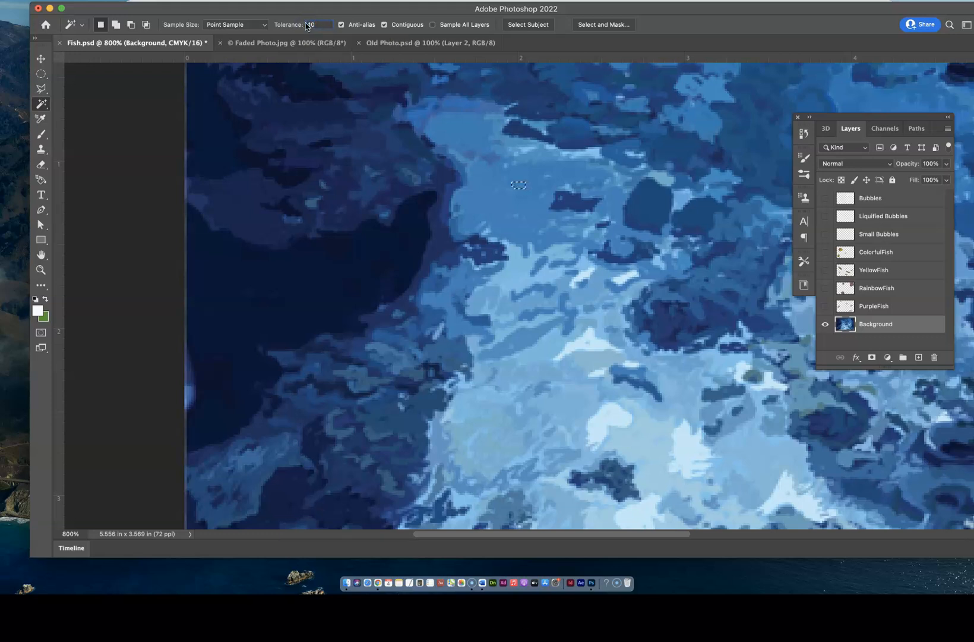
left_click(517, 211)
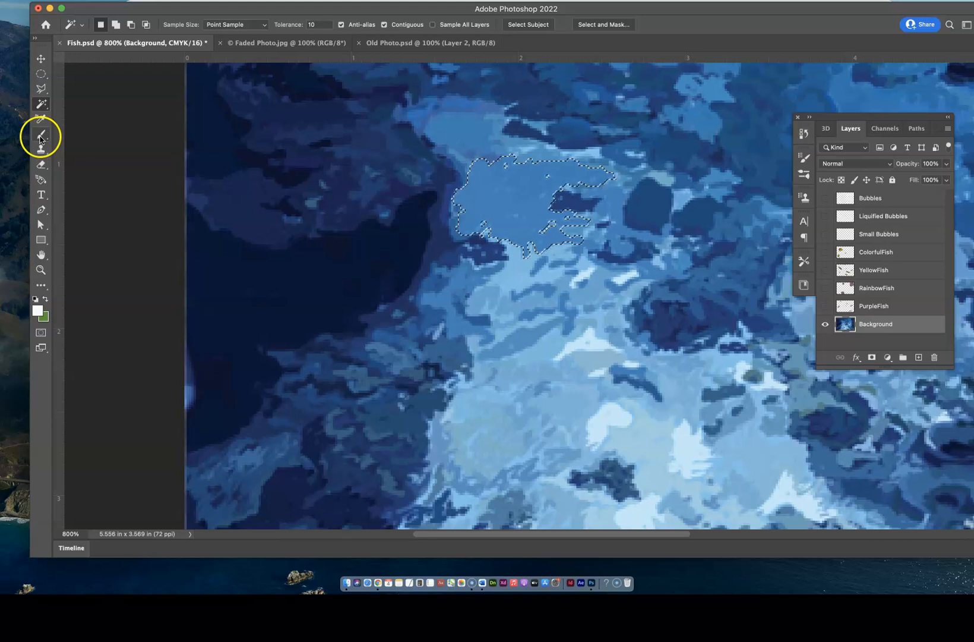
Switch to the Quick Selection tool and clear the mid-tone blue selection.
left_click(42, 105)
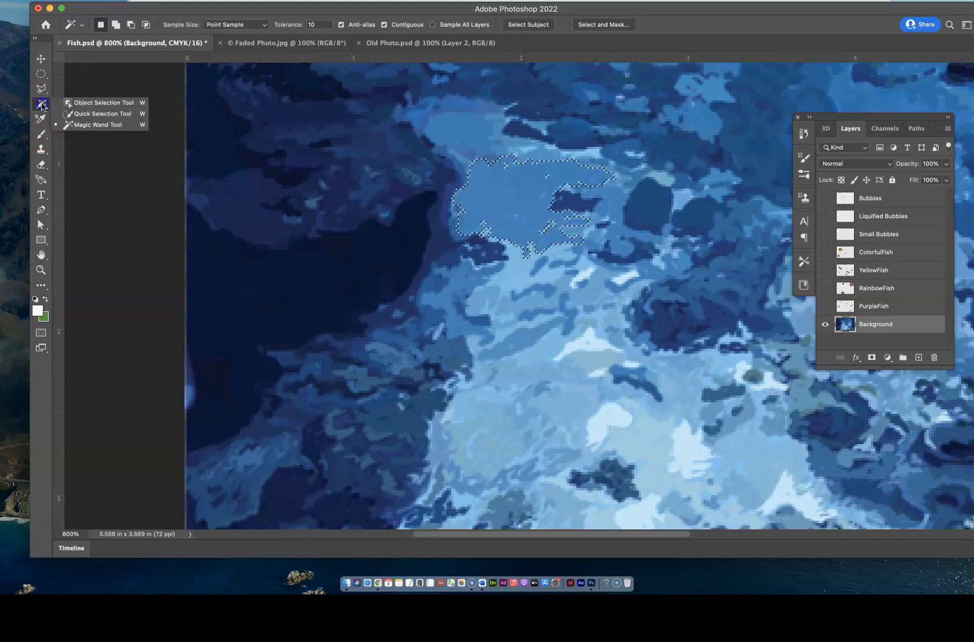
mouse_move(41, 105)
left_mouse_down()
mouse_move(101, 117)
mouse_move(95, 127)
mouse_move(96, 116)
left_mouse_up()
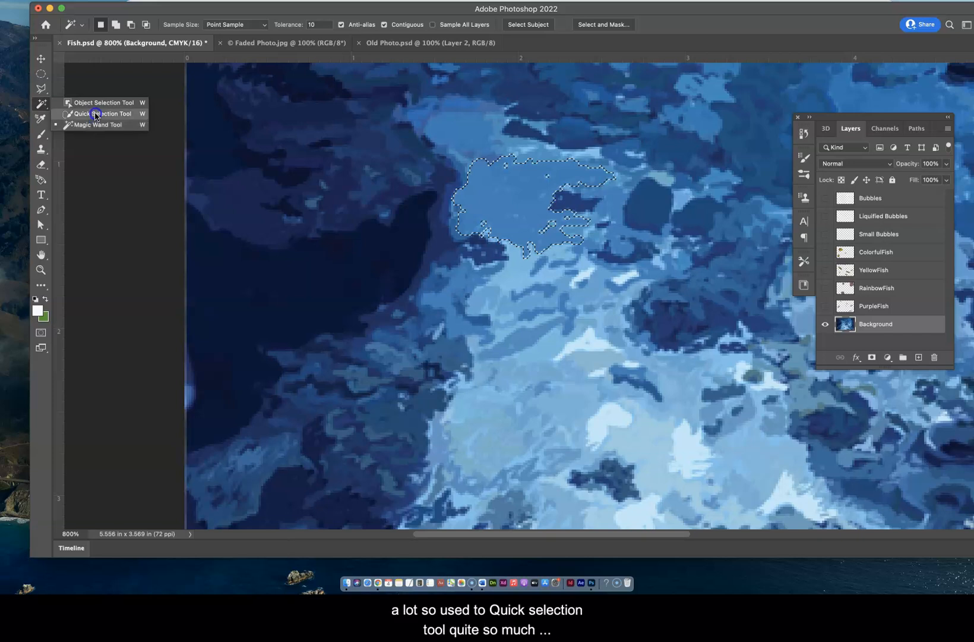
mouse_move(96, 116)
left_mouse_down()
mouse_move(95, 105)
mouse_move(96, 114)
left_mouse_up()
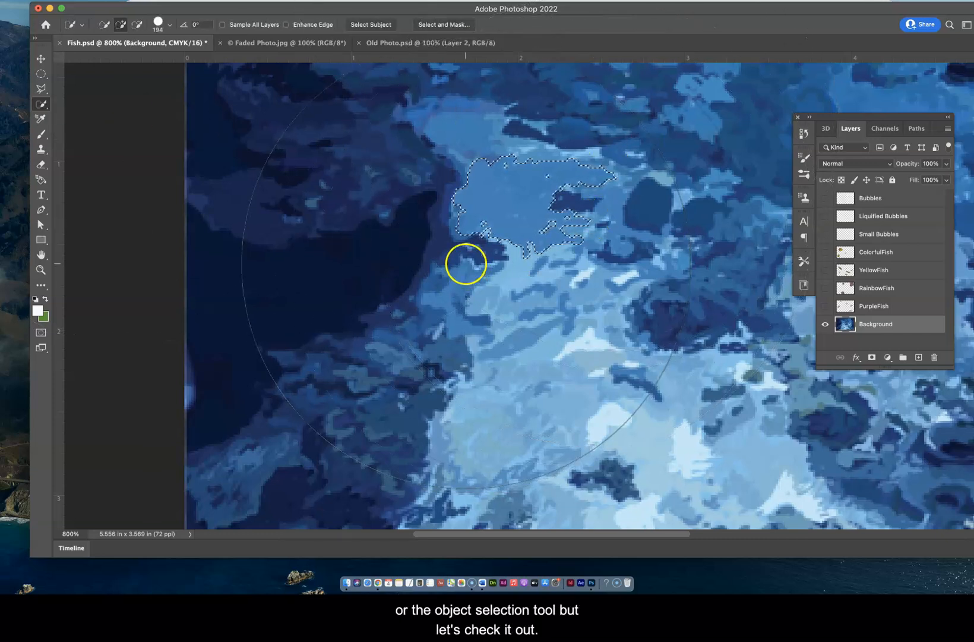
key("super+d")
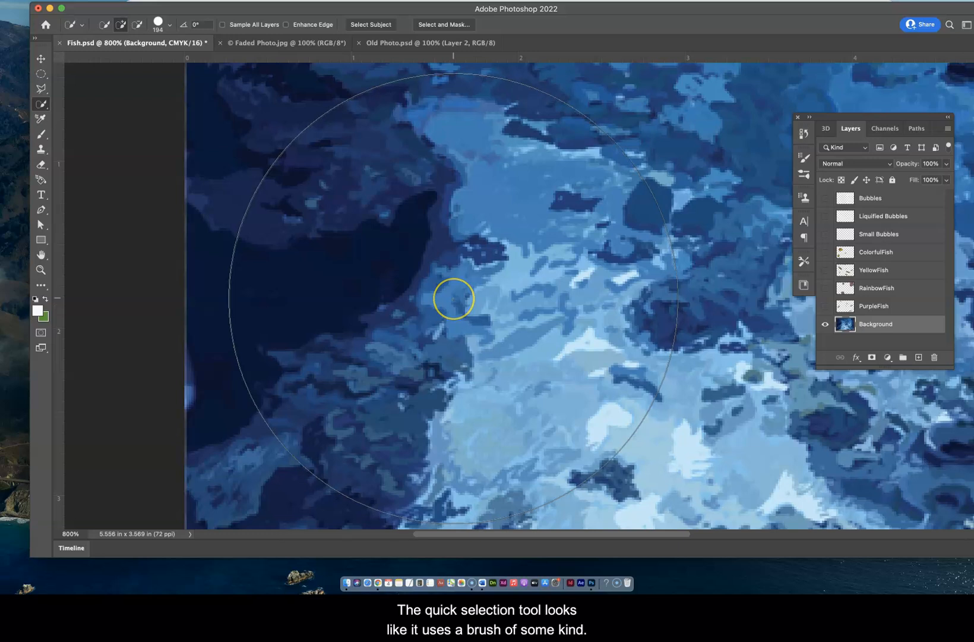
scroll(434, 306, "down", 2)
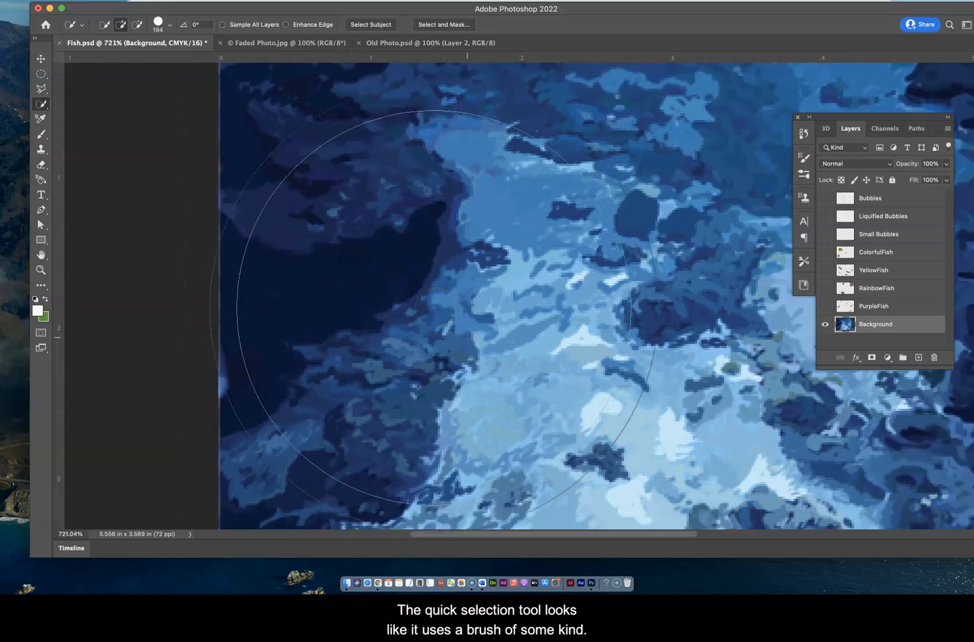
scroll(434, 306, "down", 1)
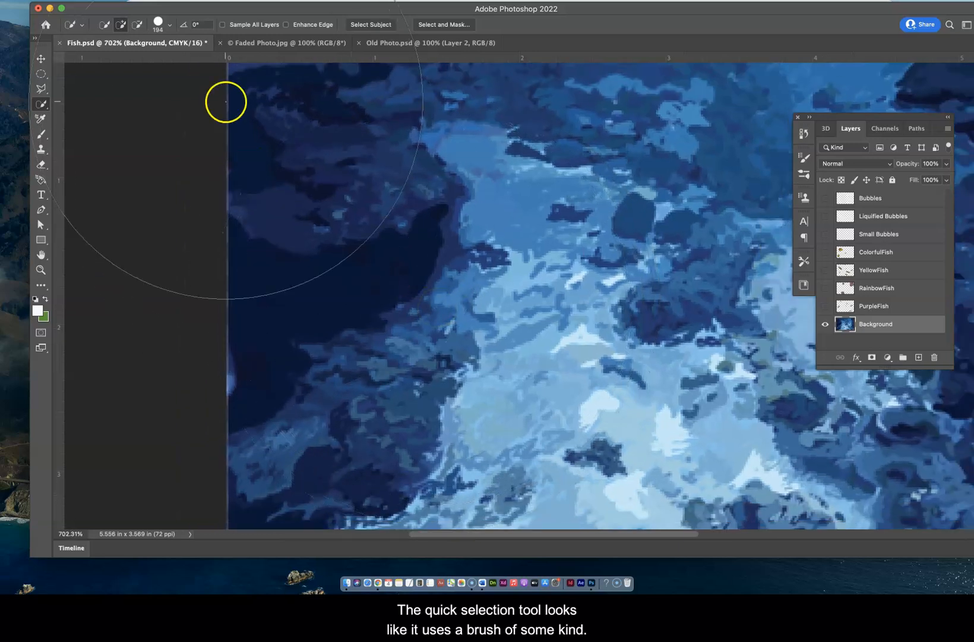
Select the dark blue area at the image's left edge as a new selection with a 20 px Quick Selection brush.
left_click(104, 26)
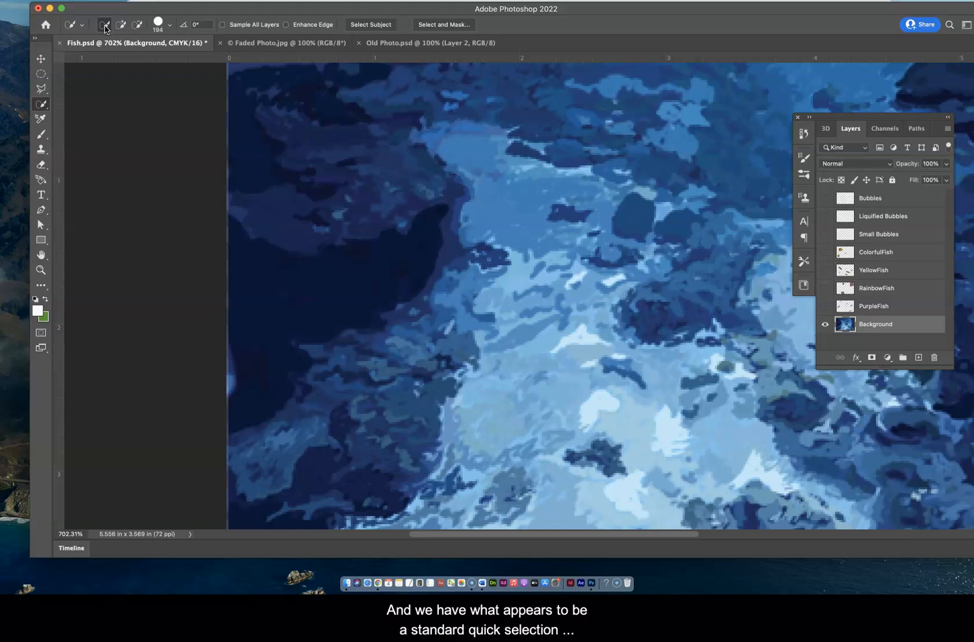
left_click(120, 26)
left_click(138, 26)
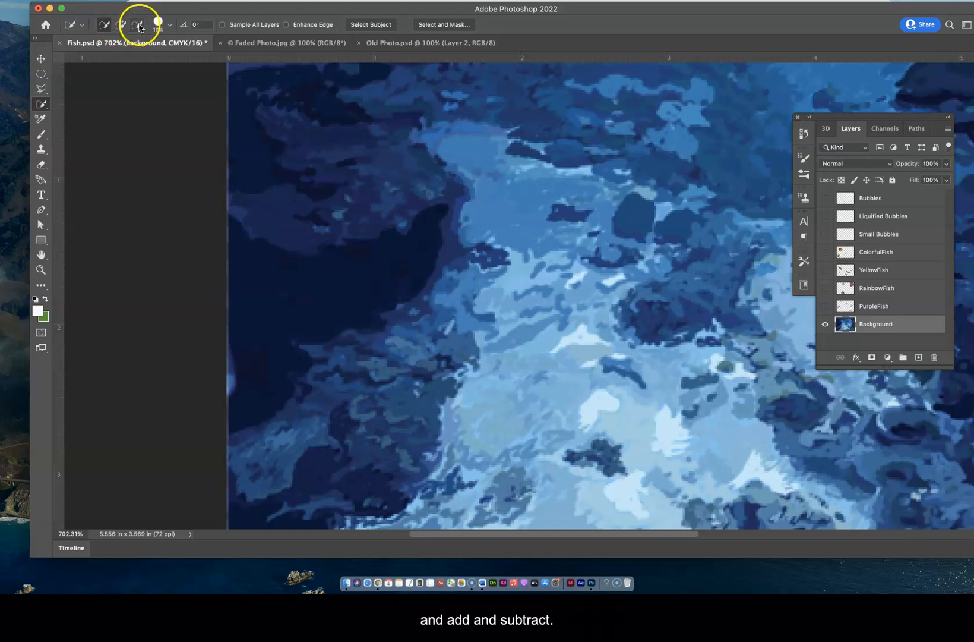
left_click(169, 24)
left_click_drag(189, 58, 119, 58)
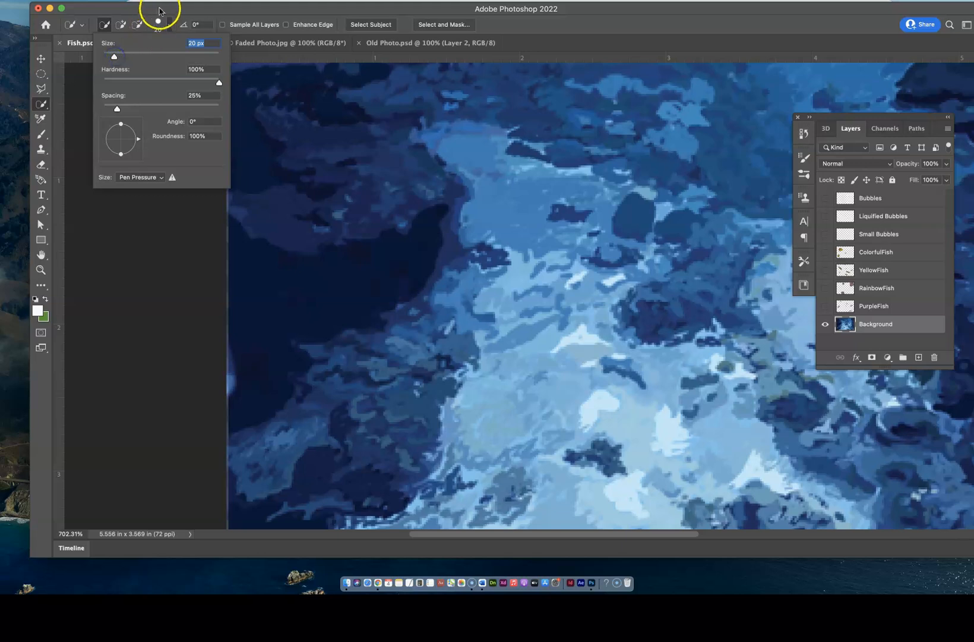
left_click(158, 24)
mouse_move(314, 177)
left_mouse_down()
mouse_move(403, 259)
mouse_move(413, 248)
mouse_move(417, 262)
mouse_move(441, 256)
mouse_move(294, 305)
mouse_move(279, 290)
left_mouse_up()
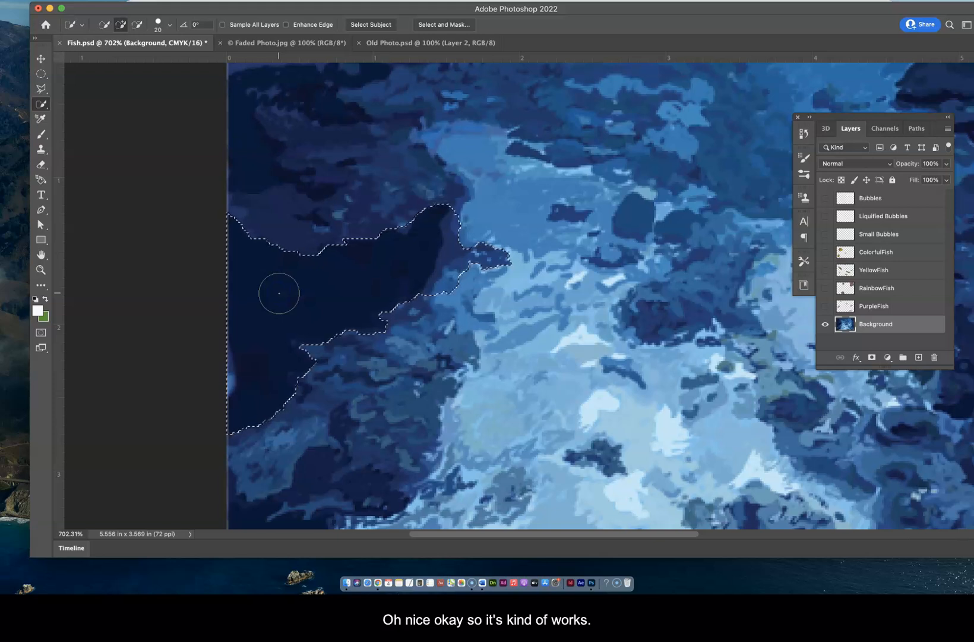
scroll(285, 291, "right", 2)
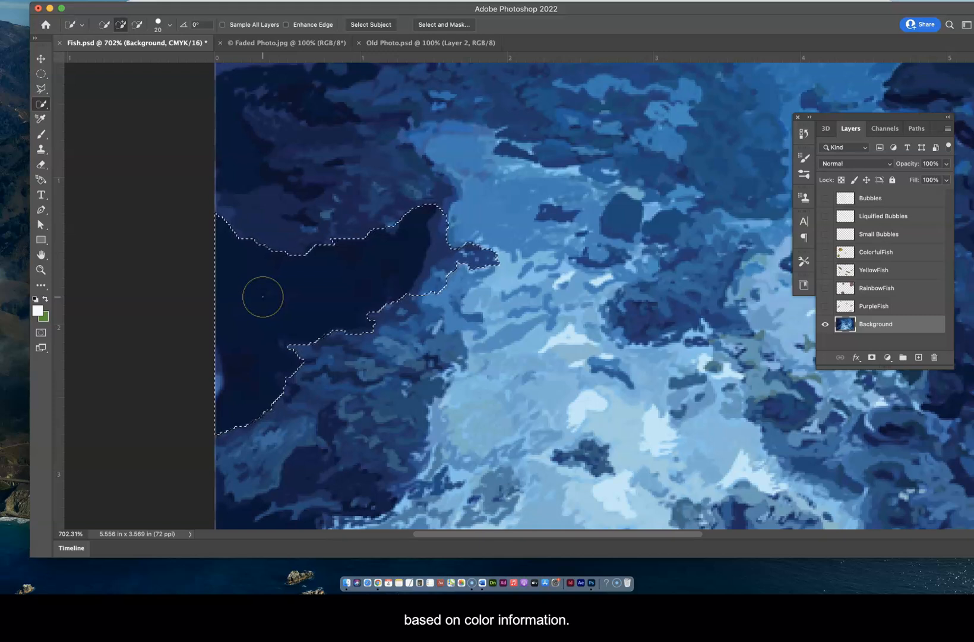
Subtract the upper-right tip and then the rest of the dark blue area from the selection with the Quick Selection brush.
left_click(137, 25)
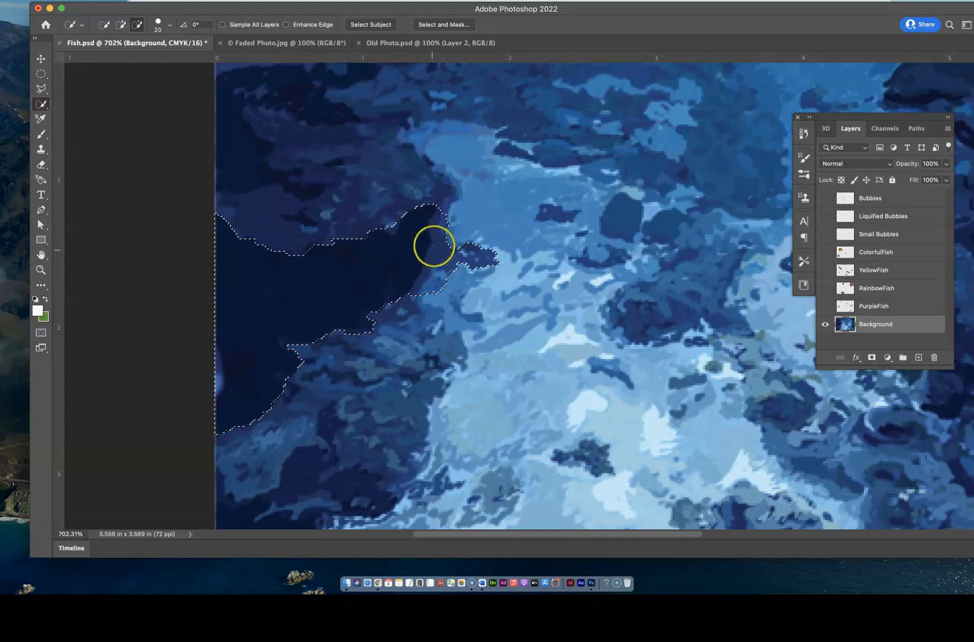
mouse_move(424, 246)
left_mouse_down()
mouse_move(419, 226)
mouse_move(398, 203)
mouse_move(386, 207)
left_mouse_up()
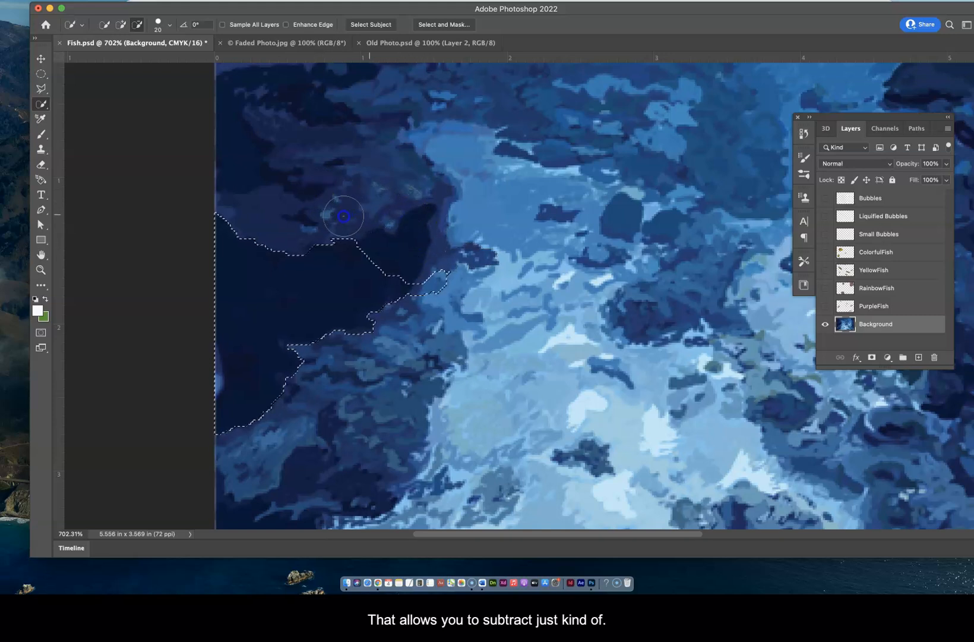
mouse_move(343, 222)
left_mouse_down()
mouse_move(316, 224)
mouse_move(507, 243)
mouse_move(394, 285)
left_mouse_up()
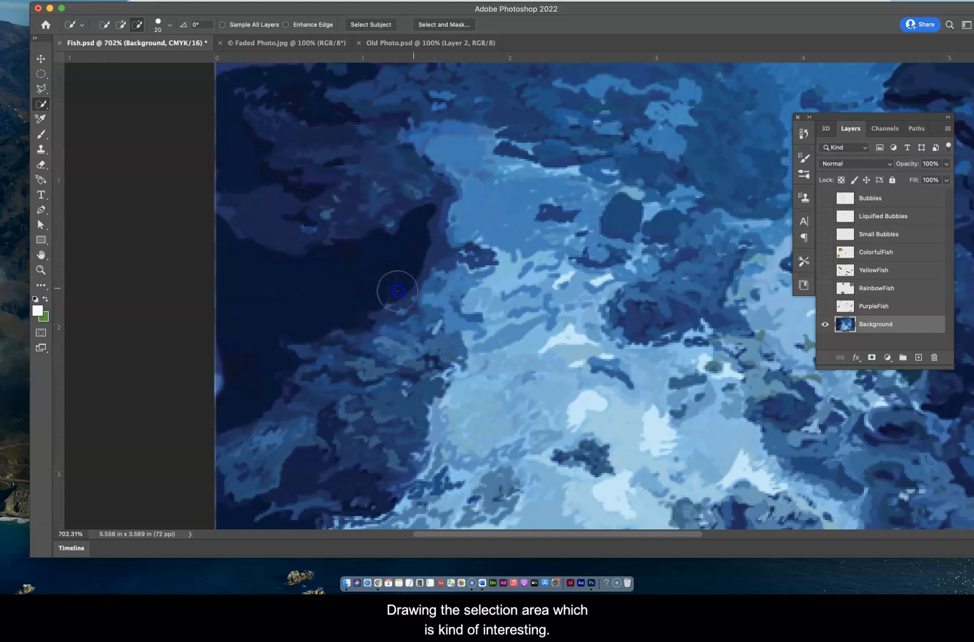
Reselect the dark blue area with an 8 px Quick Selection brush and subtract the lighter patch at the image's left edge.
left_click(105, 24)
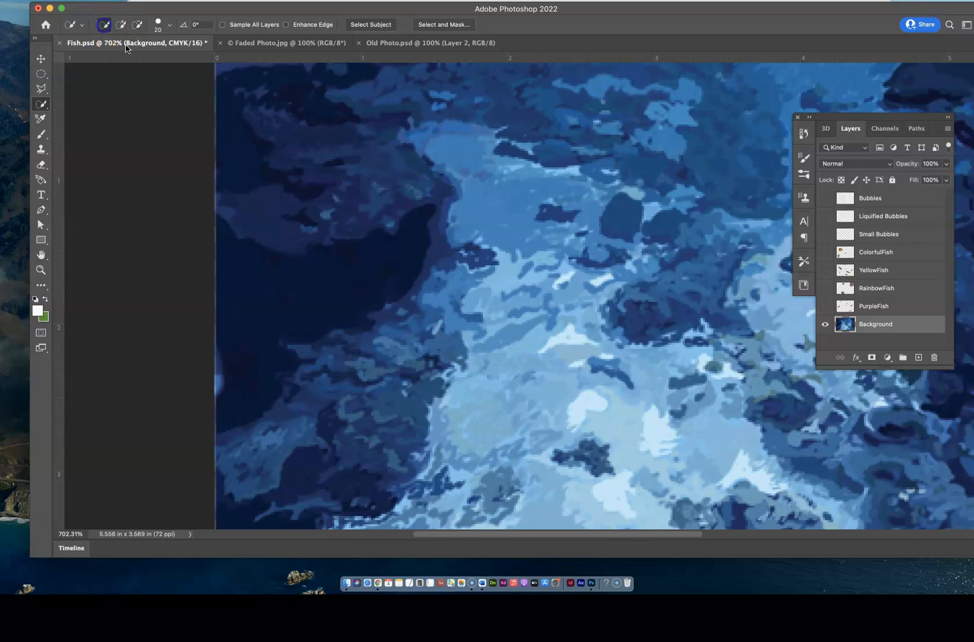
left_click(170, 25)
left_click_drag(107, 56, 107, 57)
left_click(272, 275)
mouse_move(269, 267)
left_mouse_down()
mouse_move(255, 262)
mouse_move(257, 274)
mouse_move(240, 287)
mouse_move(258, 307)
left_mouse_up()
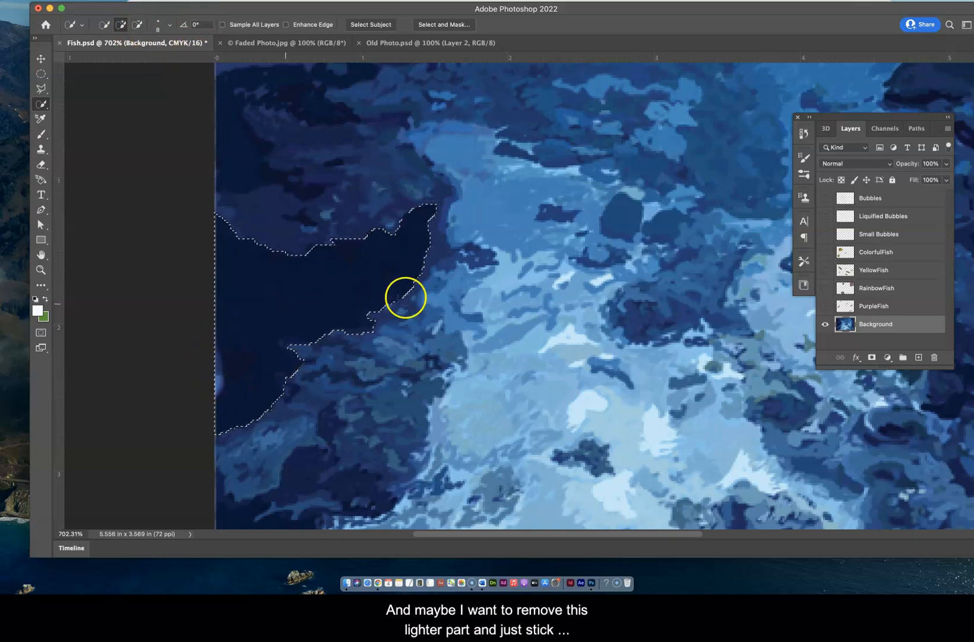
left_click(137, 25)
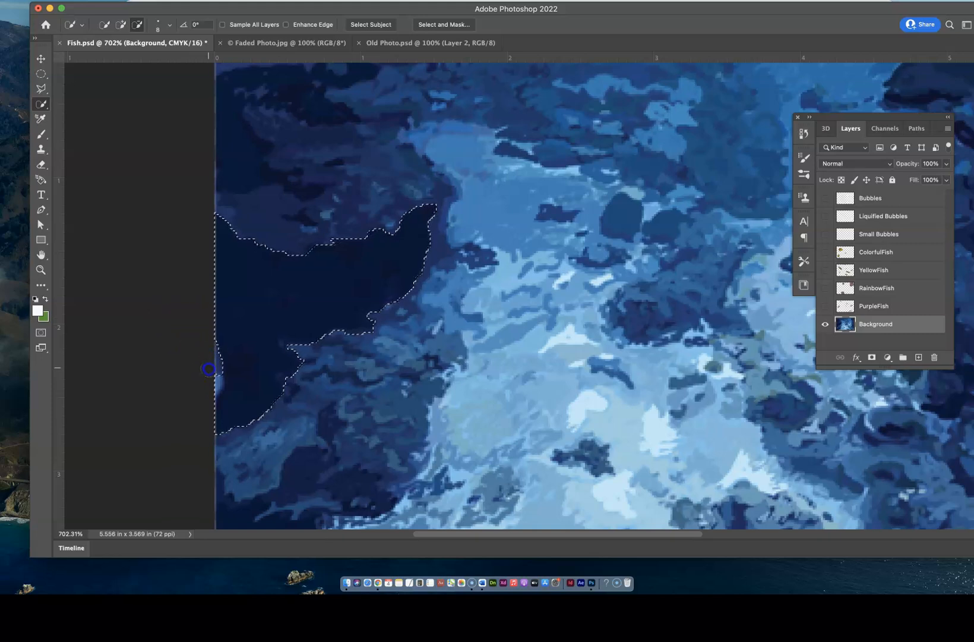
left_click_drag(182, 370, 133, 345)
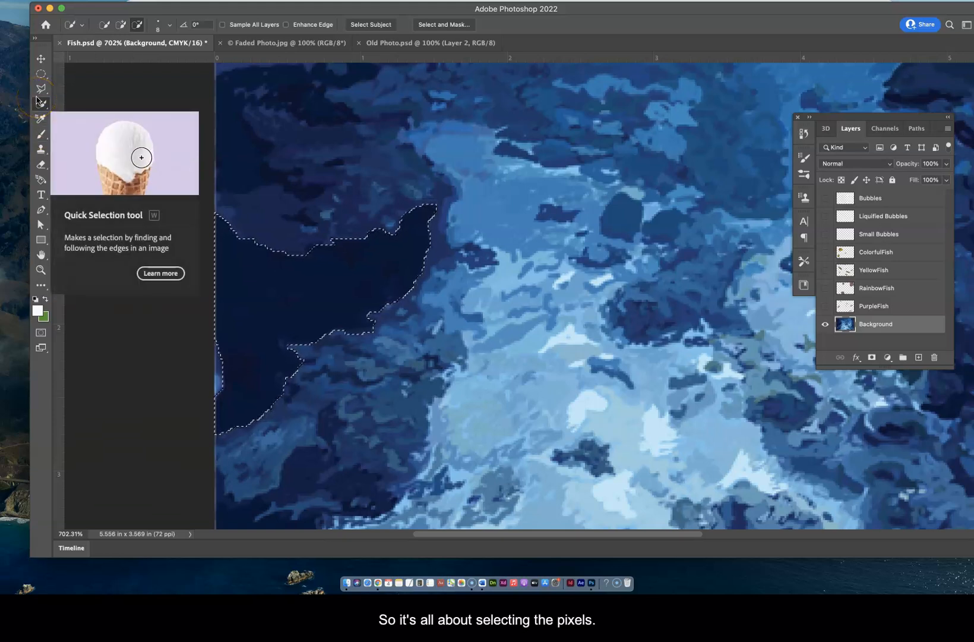
Switch to the Move tool and clear the dark blue selection.
left_click(41, 58)
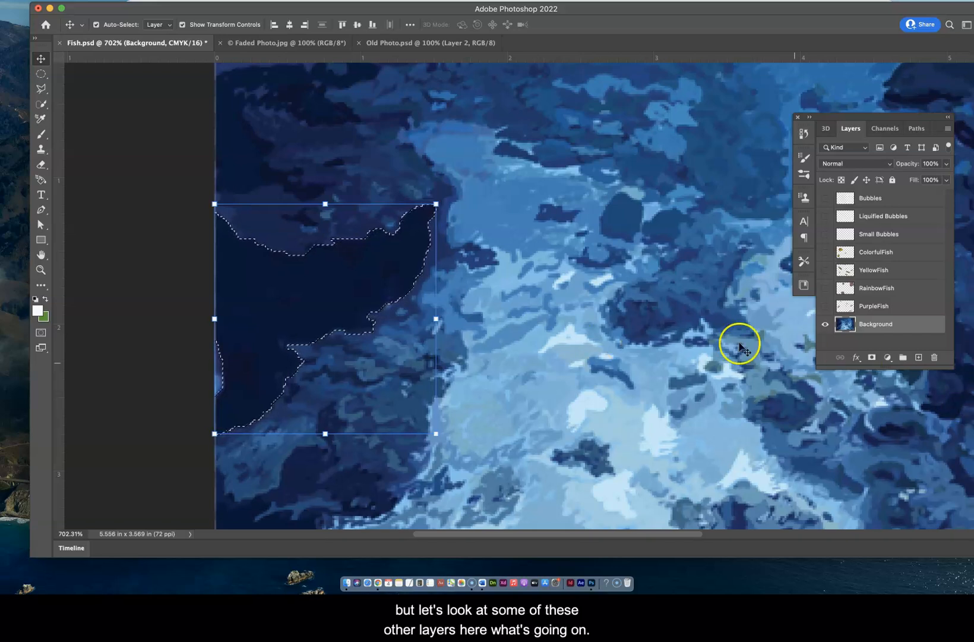
key("super+d")
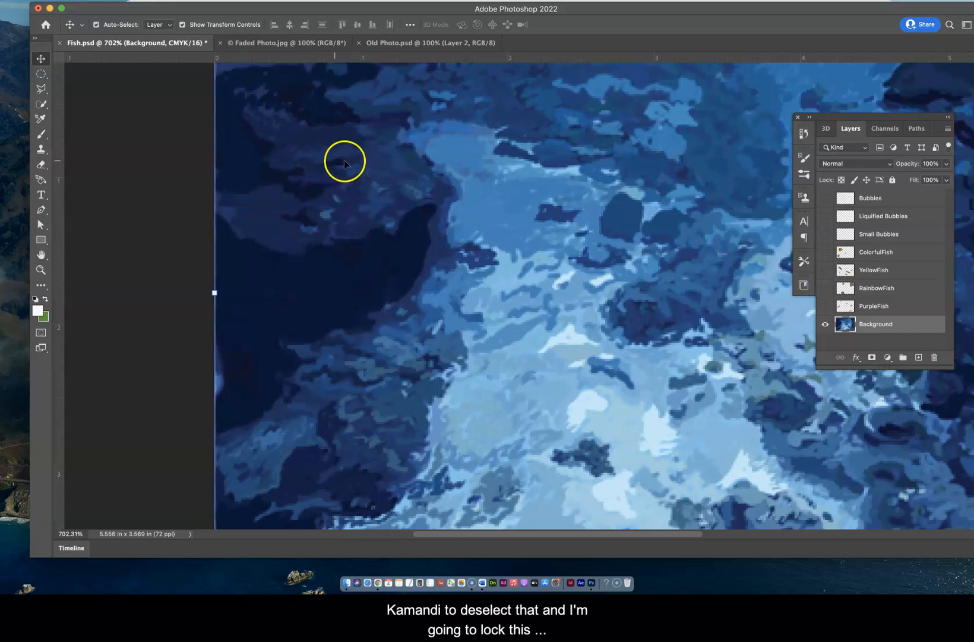
Lock all attributes of the Background layer.
left_click(923, 326)
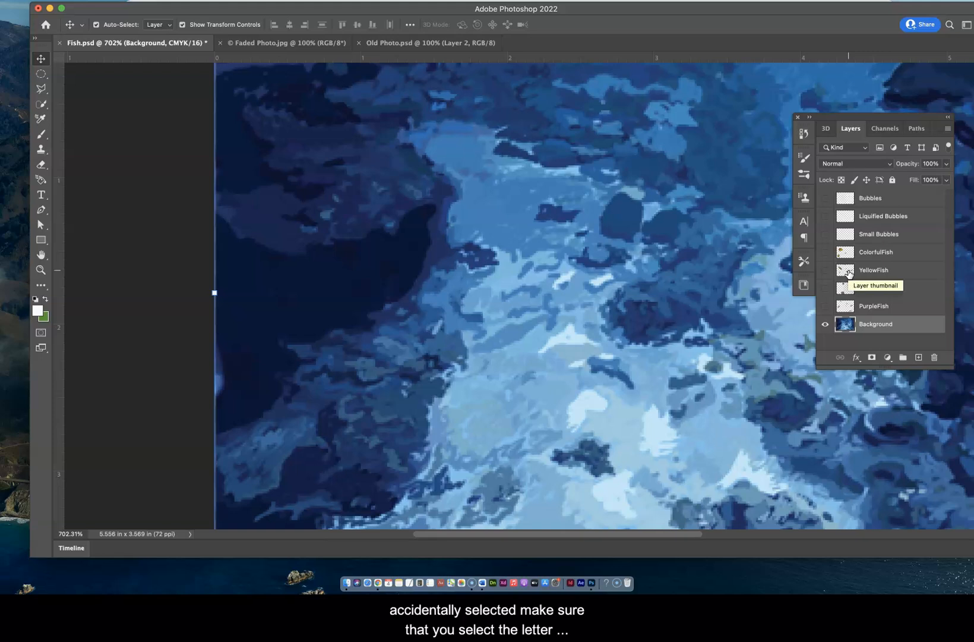
left_click(931, 325)
left_click(930, 324)
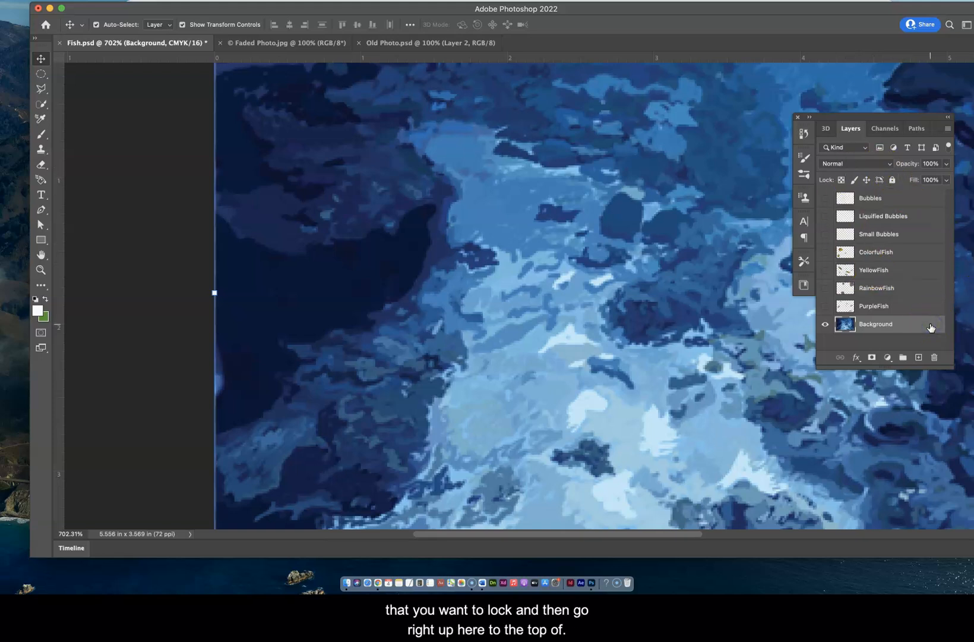
scroll(879, 172, "down", 2)
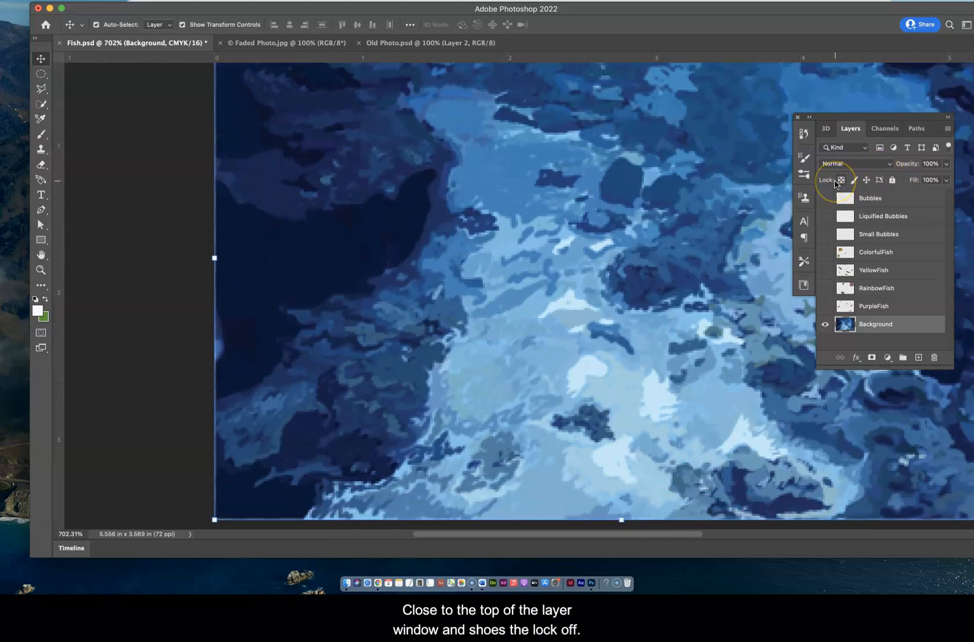
left_click(892, 180)
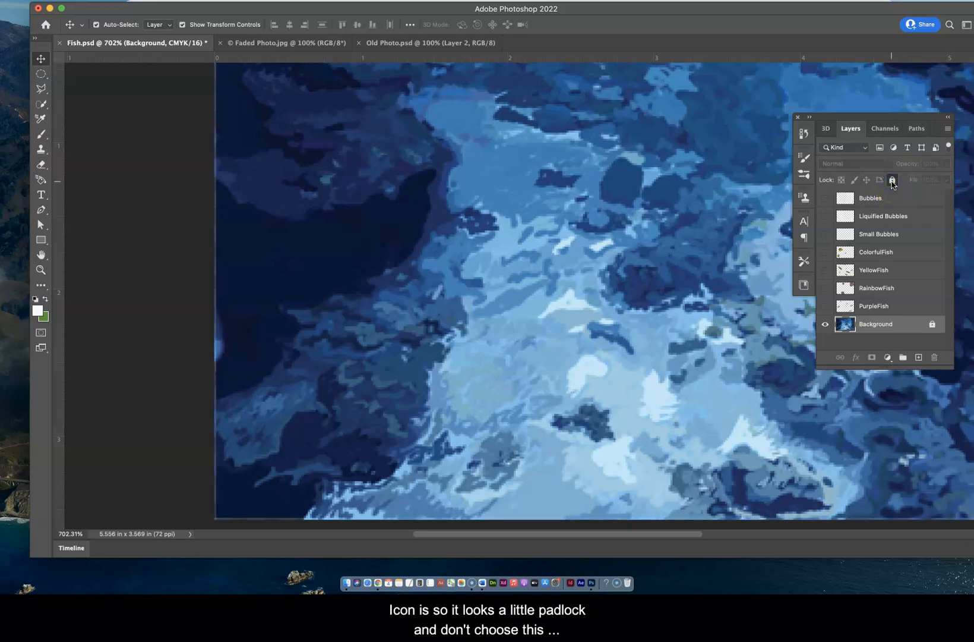
left_click(893, 182)
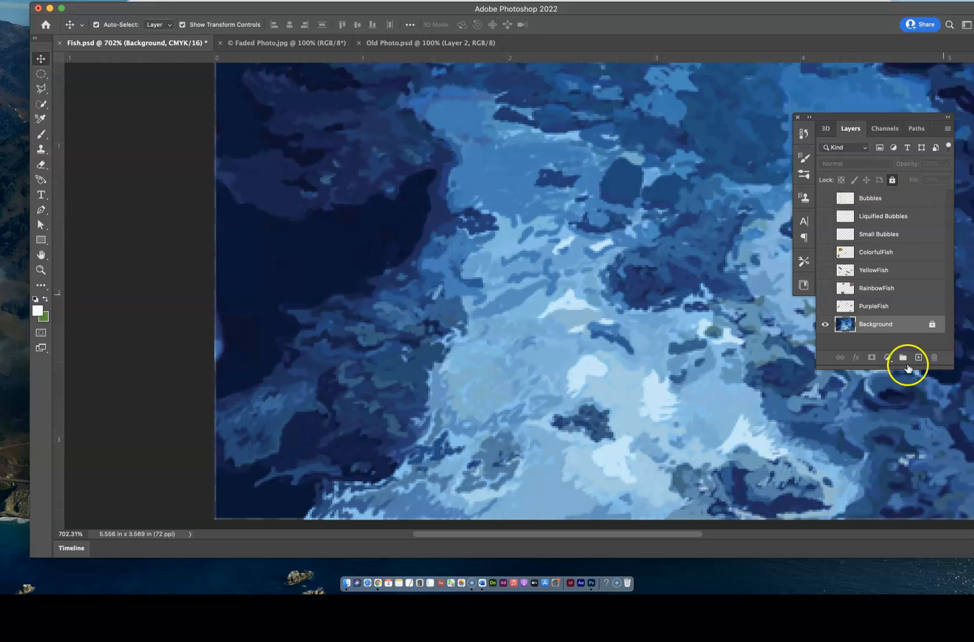
Show the PurpleFish layer and shift the Layers panel slightly aside, with the whole image in view.
left_click(825, 306)
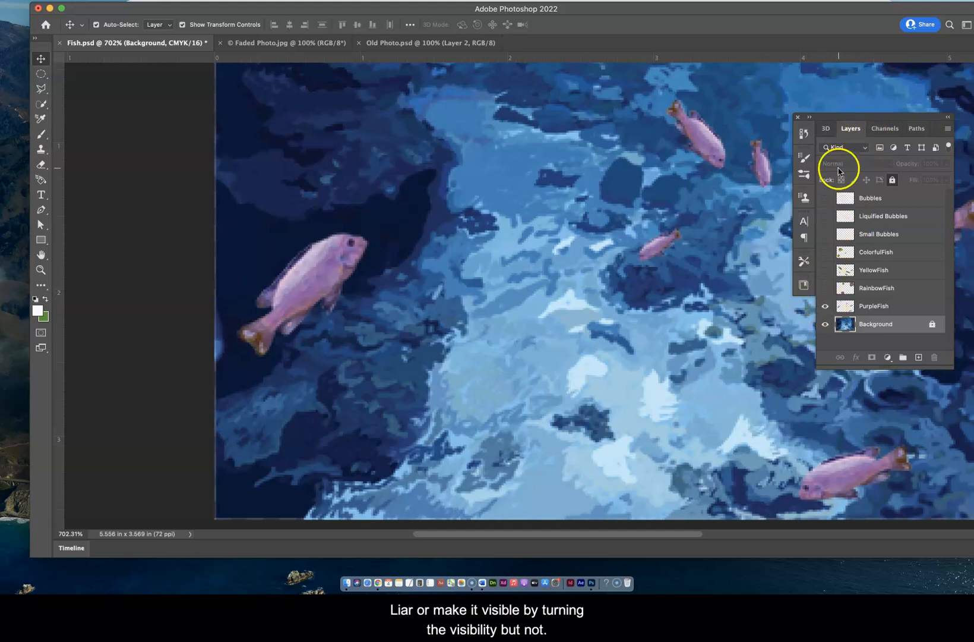
left_click_drag(857, 119, 870, 115)
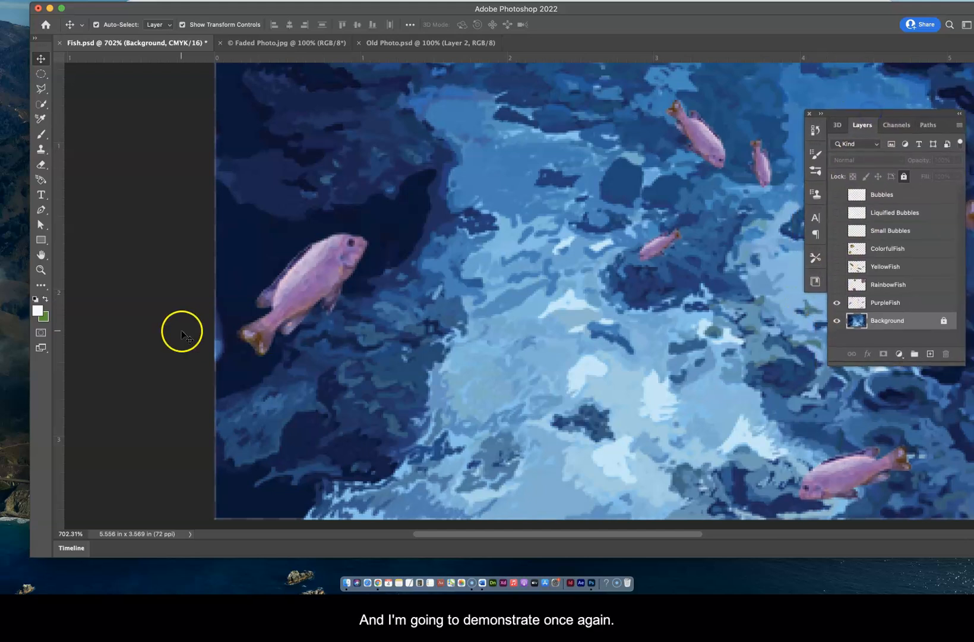
scroll(345, 285, "down", 3)
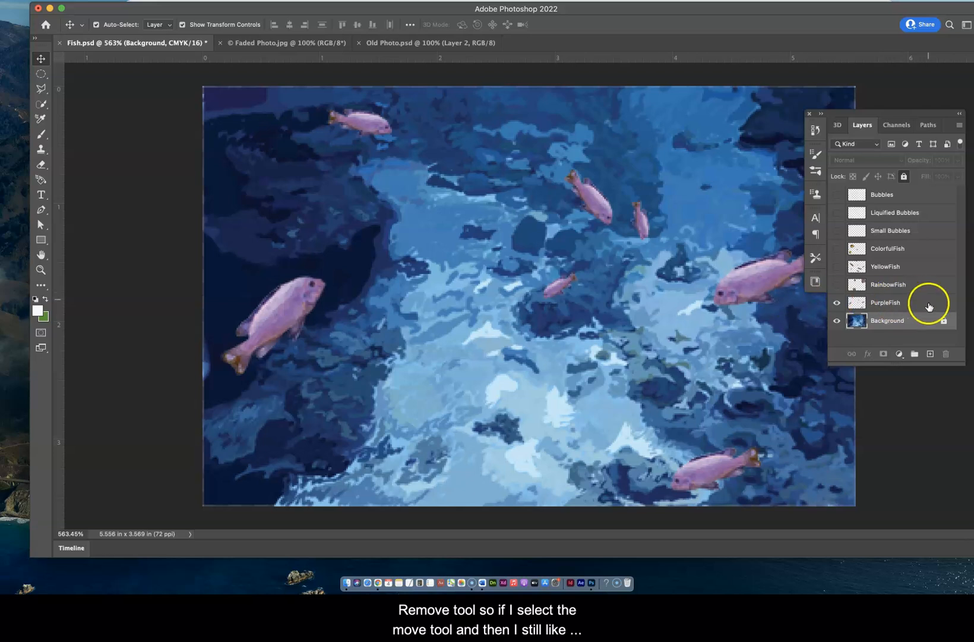
Select the PurpleFish layer and move all its fish together slightly up and to the right with the Move tool.
left_click(920, 304)
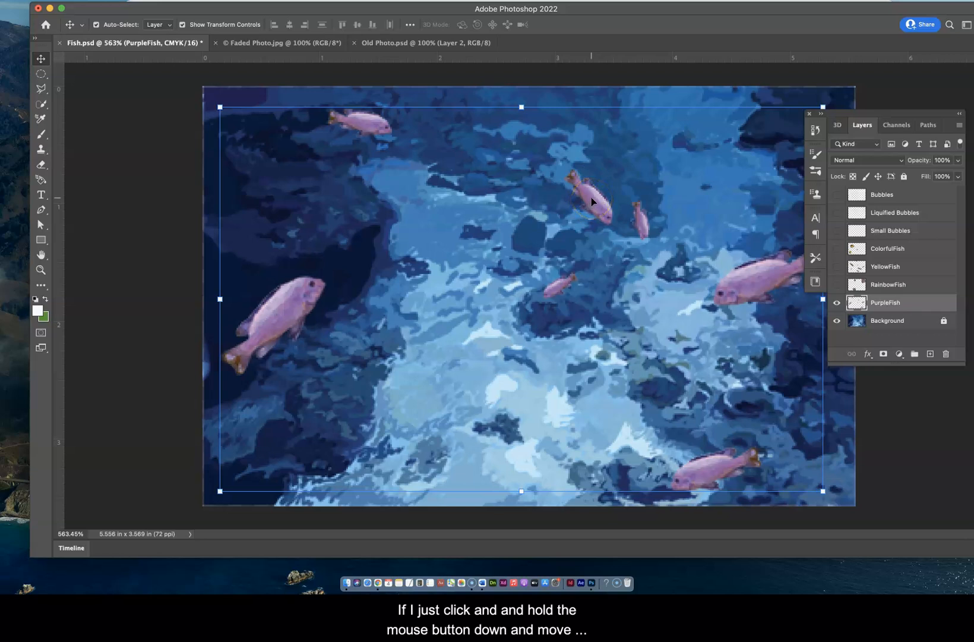
mouse_move(591, 200)
left_mouse_down()
mouse_move(561, 183)
mouse_move(520, 196)
mouse_move(618, 232)
mouse_move(544, 162)
mouse_move(650, 263)
mouse_move(502, 256)
mouse_move(547, 208)
mouse_move(526, 184)
mouse_move(588, 202)
left_mouse_up()
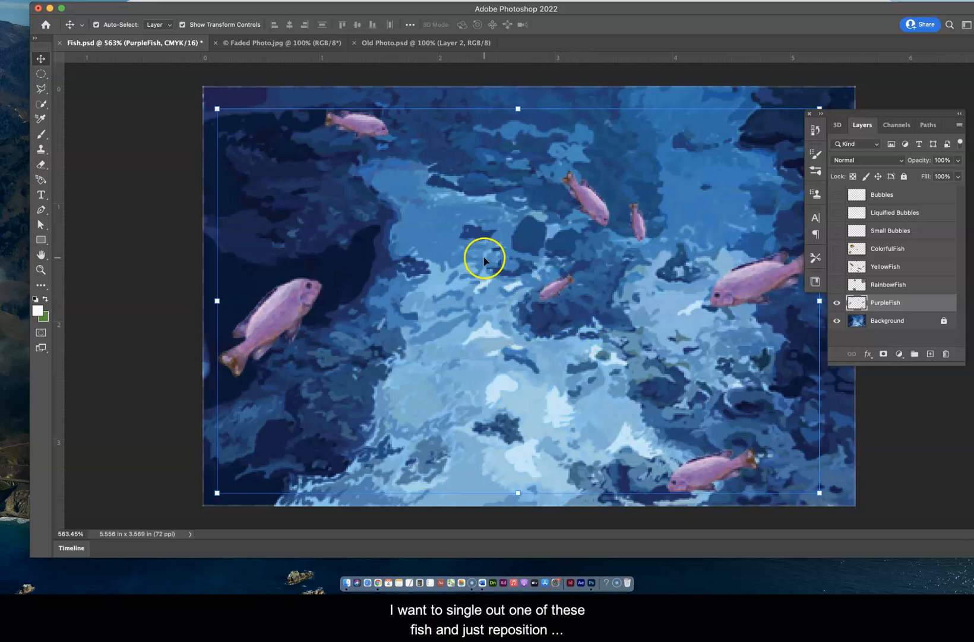
mouse_move(306, 302)
left_mouse_down()
mouse_move(318, 279)
mouse_move(320, 290)
left_mouse_up()
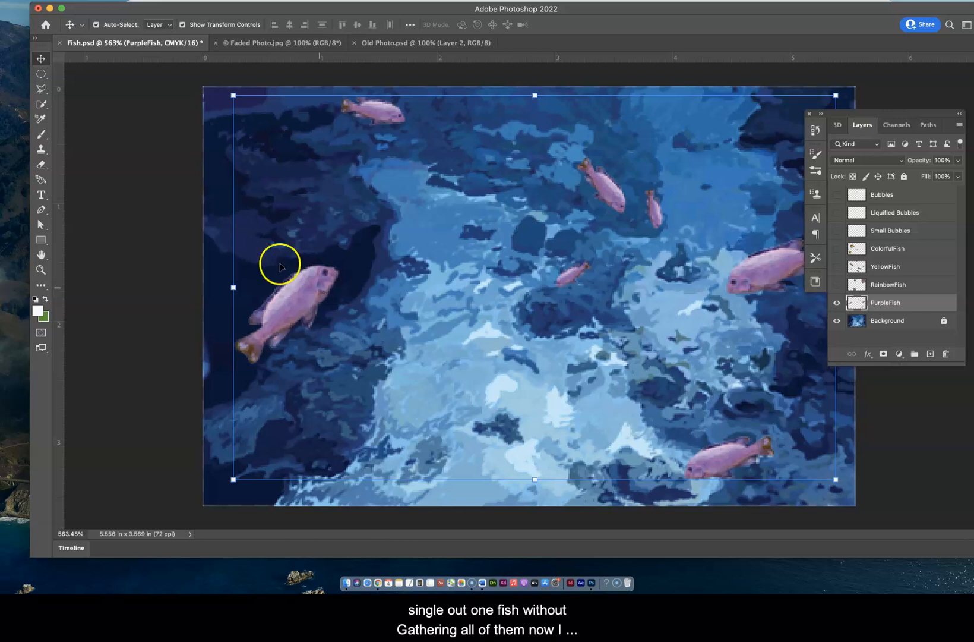
Select the large fish near the image's left edge with the Rectangular Marquee and move it down and to the right.
left_click(41, 74)
right_click(41, 74)
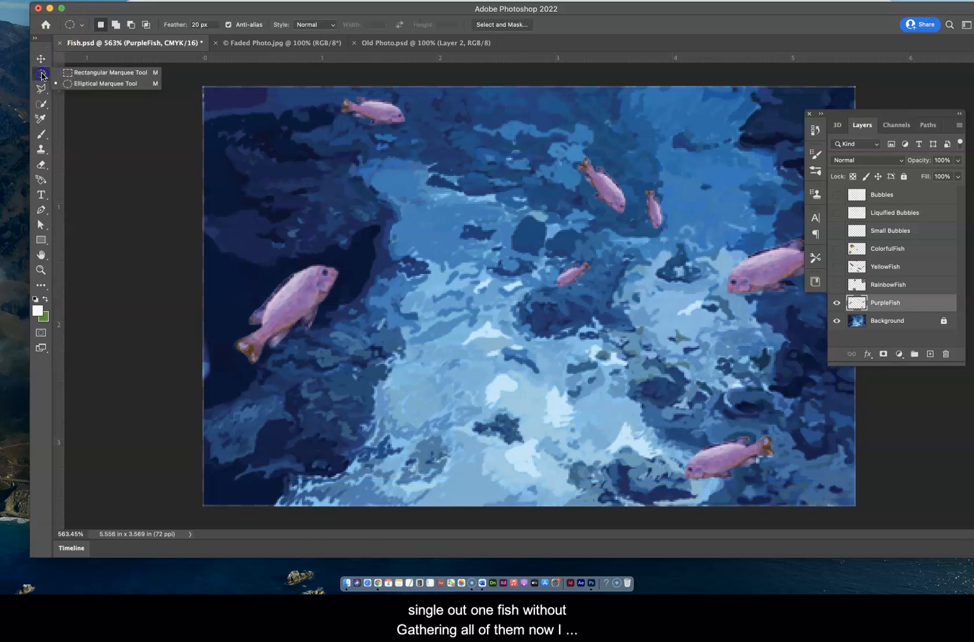
left_click(83, 74)
left_click_drag(217, 225, 368, 388)
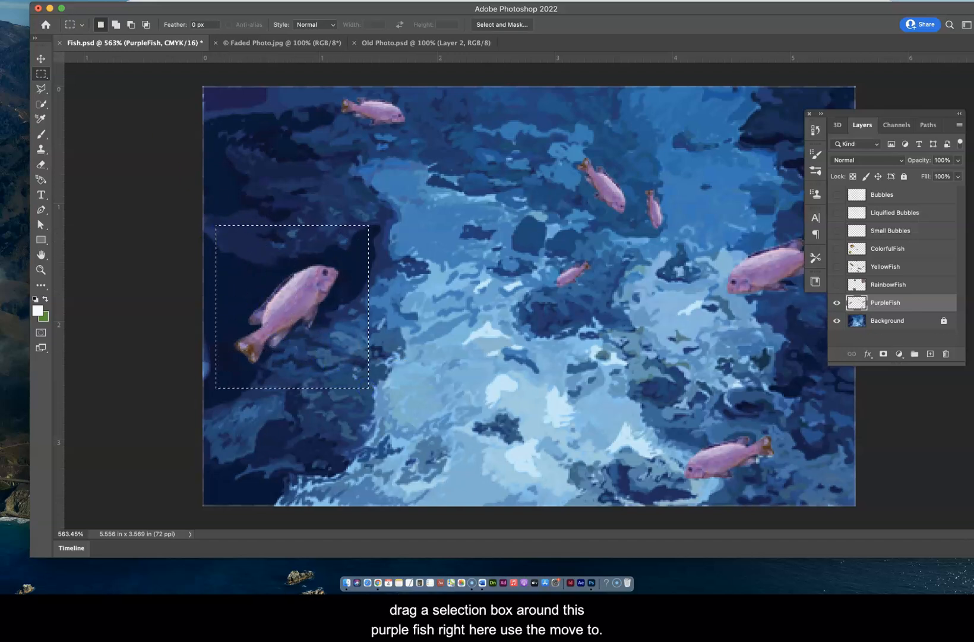
left_click(41, 58)
left_click_drag(302, 304, 342, 355)
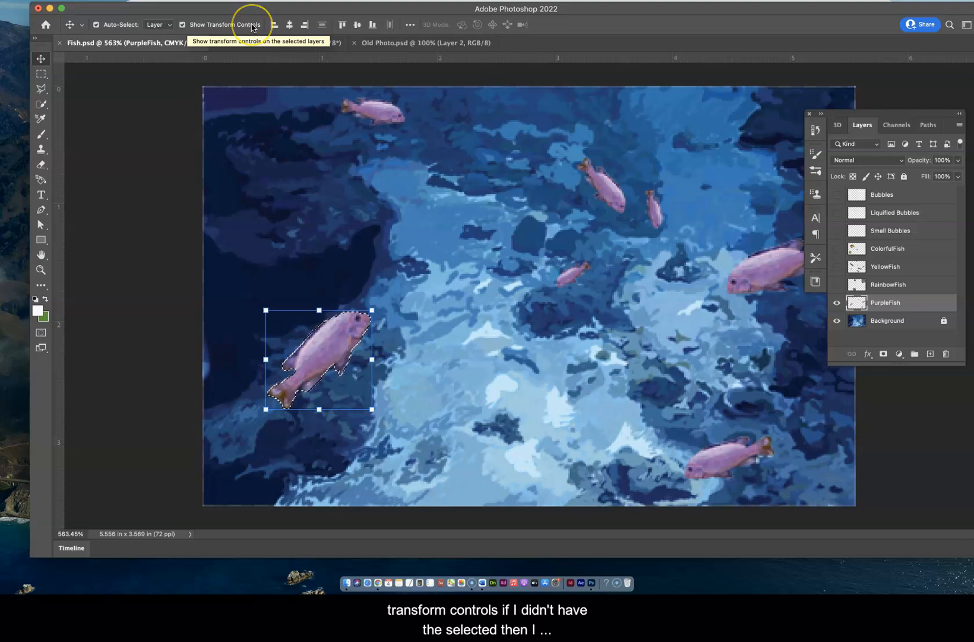
Move the selected fish slightly down and right with transform controls hidden, and with them shown scale it to 103.05% and rotate it -4.65°.
left_click(182, 25)
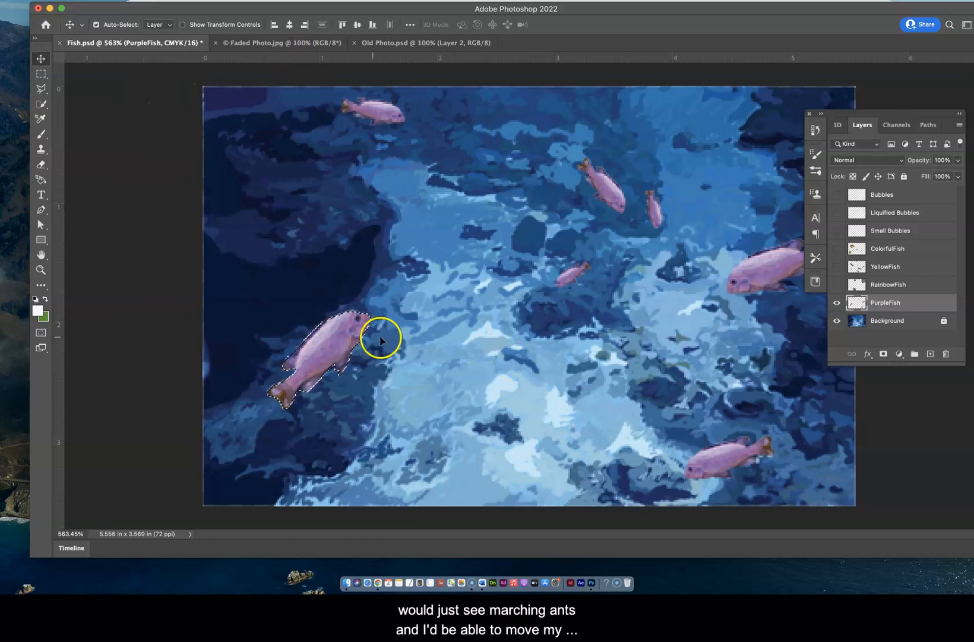
left_click_drag(336, 336, 347, 344)
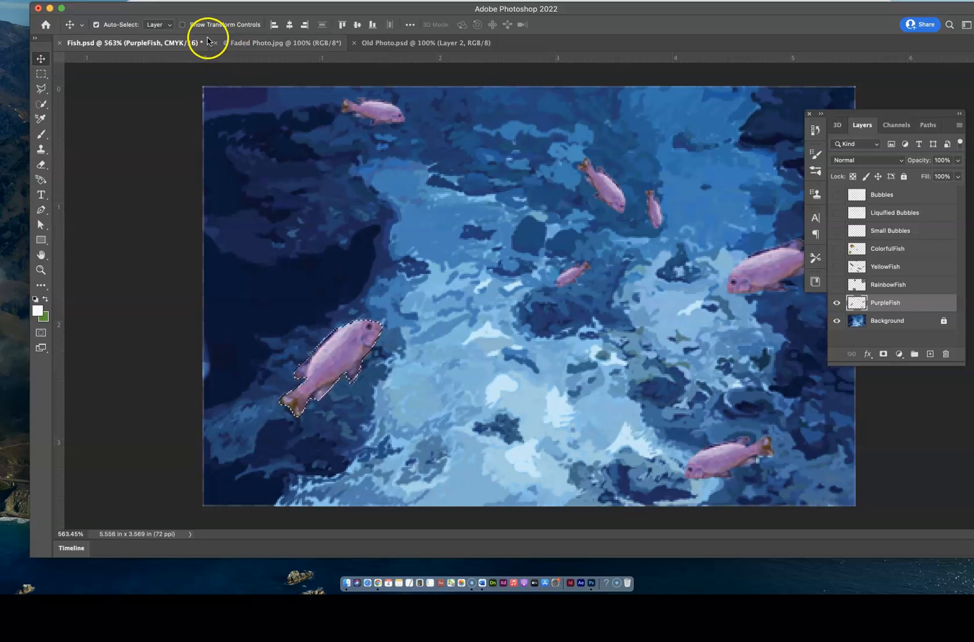
left_click(183, 25)
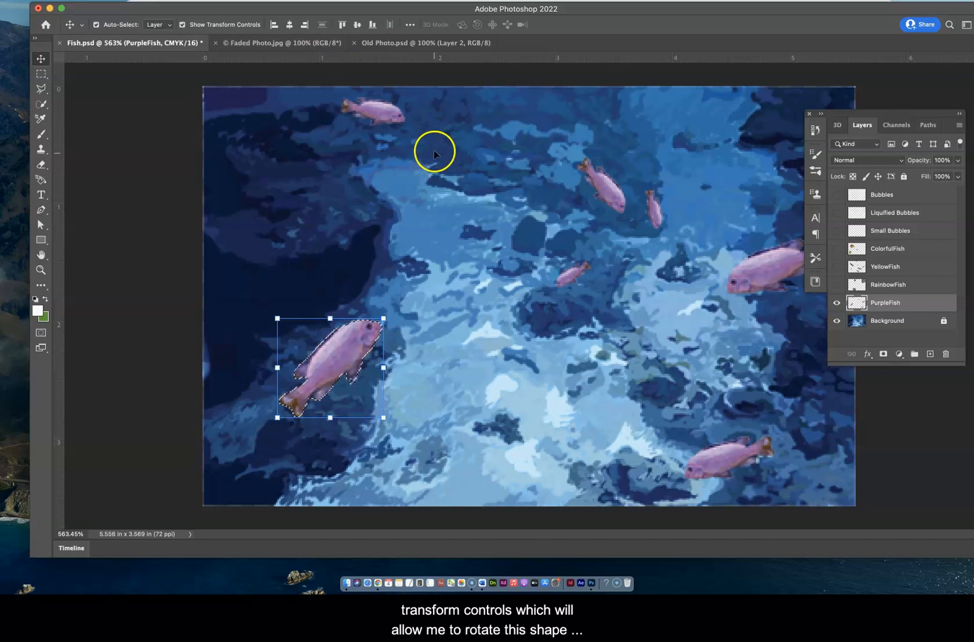
left_click_drag(394, 316, 360, 350)
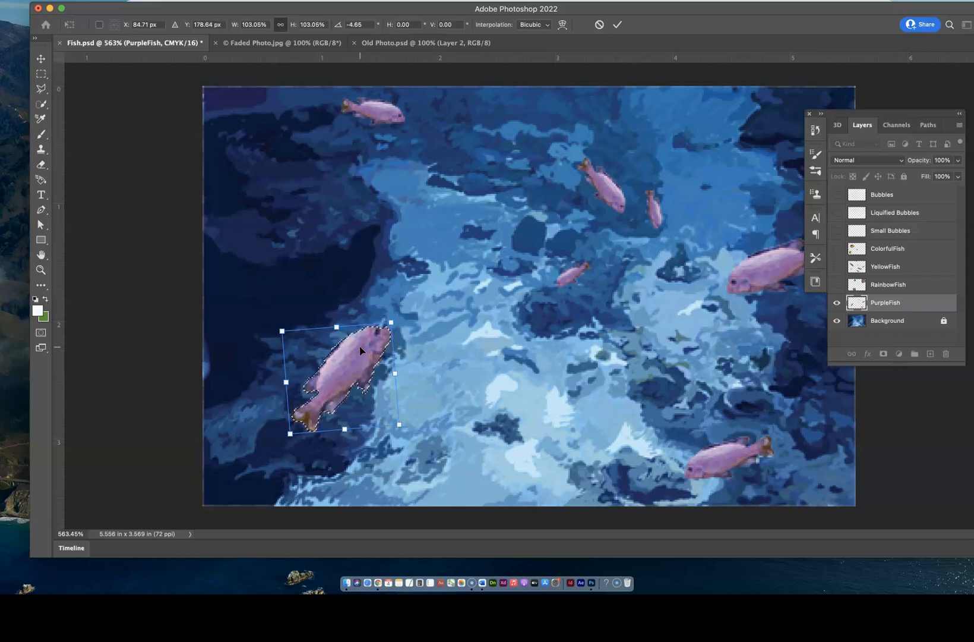
Try to select the small fish in the image's middle with the Elliptical Marquee feathered by 20 px, after clearing the previous selection.
left_click_drag(49, 78, 59, 82)
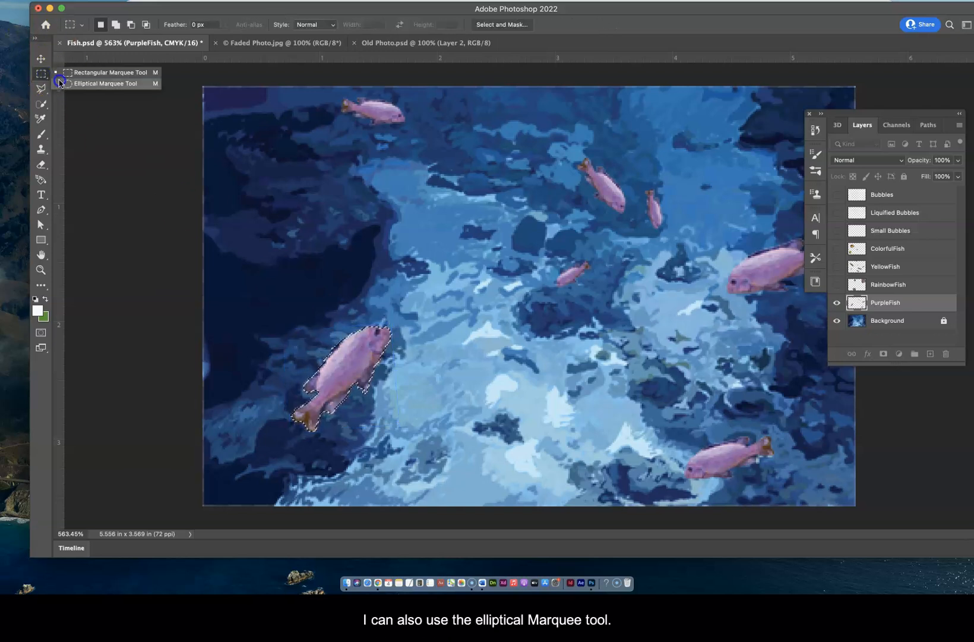
left_click(71, 87)
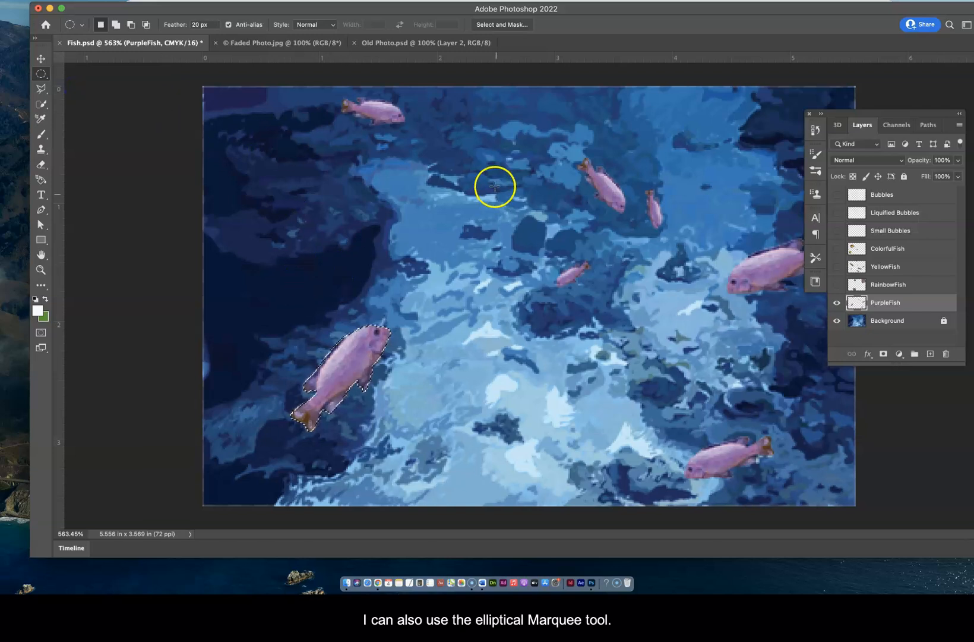
left_click_drag(532, 241, 608, 308)
left_click(485, 218)
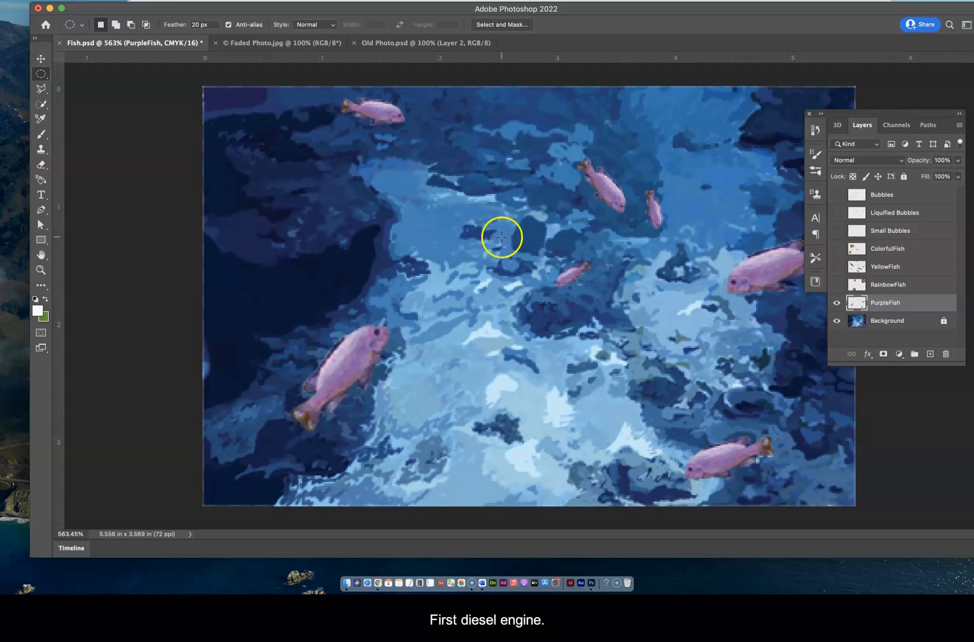
left_click_drag(552, 253, 602, 306)
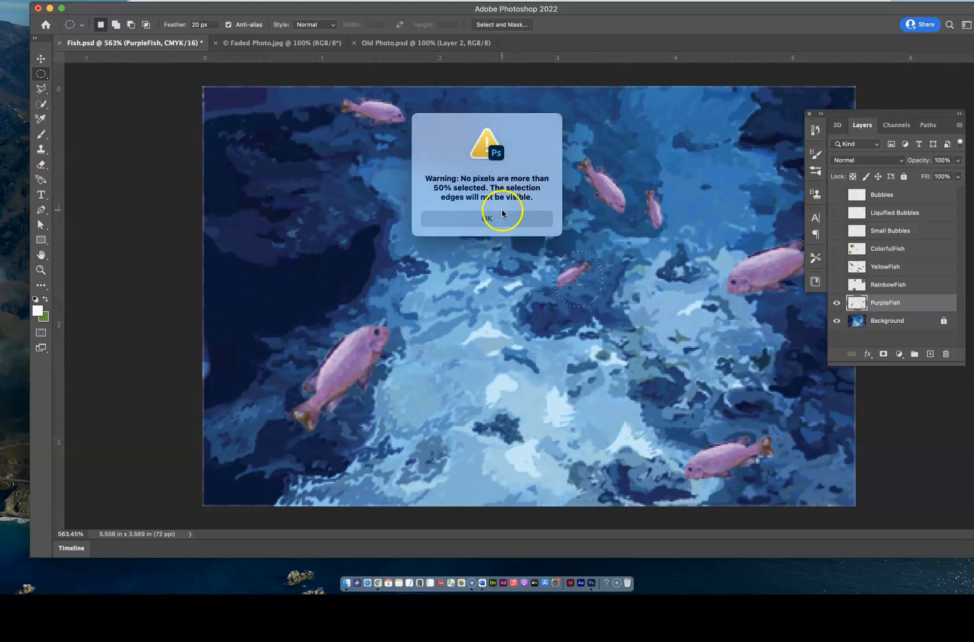
left_click(491, 218)
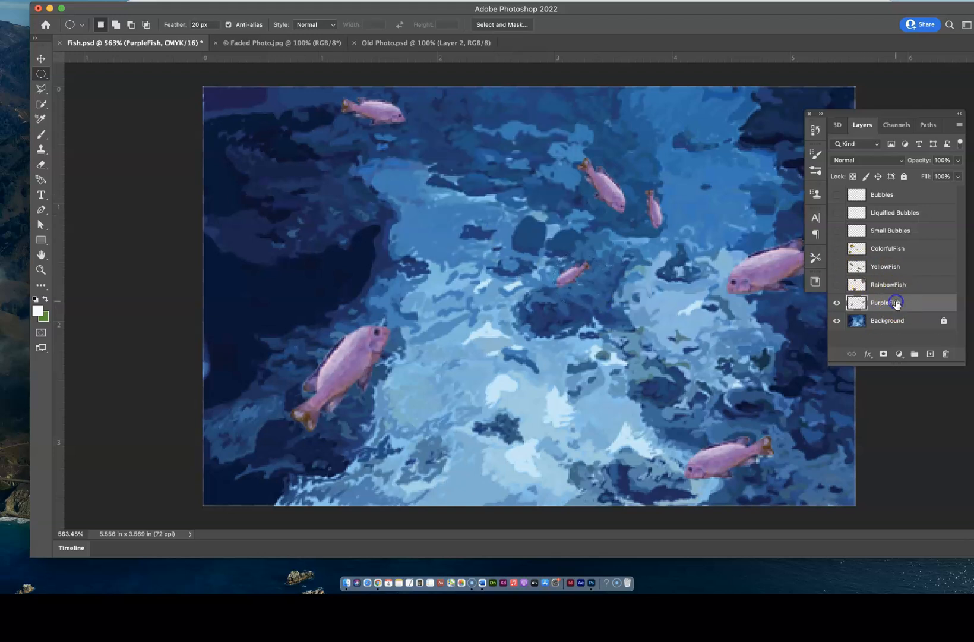
Toggle the PurpleFish layer's visibility off and on, and retry a larger elliptical selection around the small middle fish.
left_click(837, 303)
left_click(837, 303)
left_click(883, 303)
left_click_drag(537, 244, 613, 316)
left_click(252, 125)
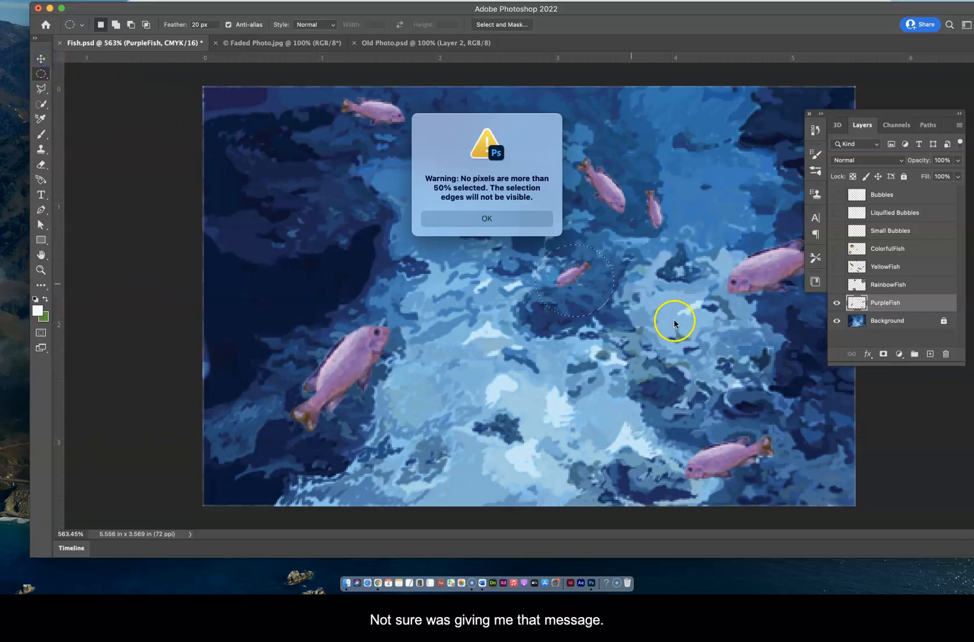
left_click(483, 218)
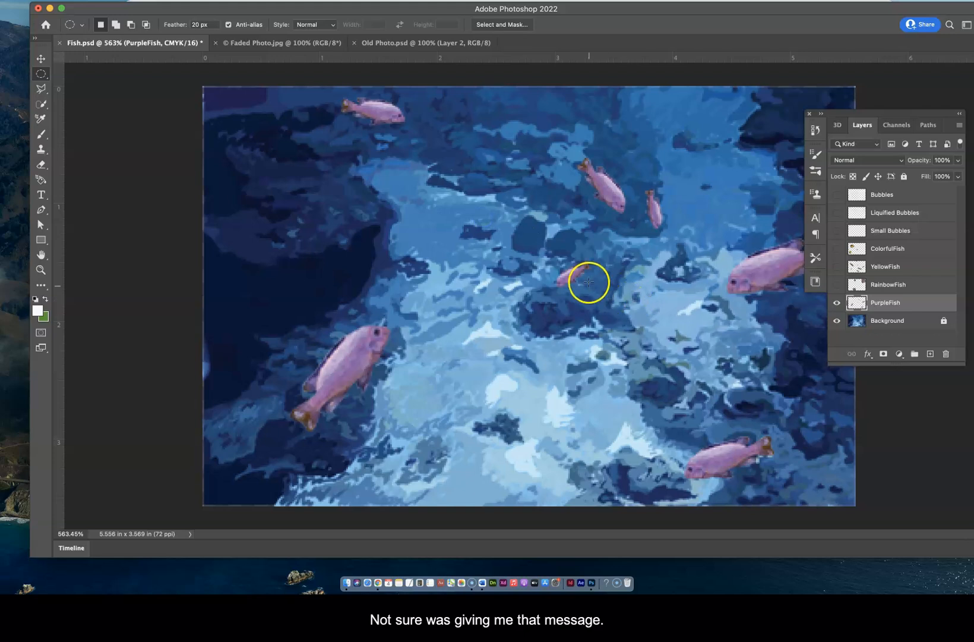
Try to move the small middle fish to the left with the Move tool, and undo the move.
left_click(41, 58)
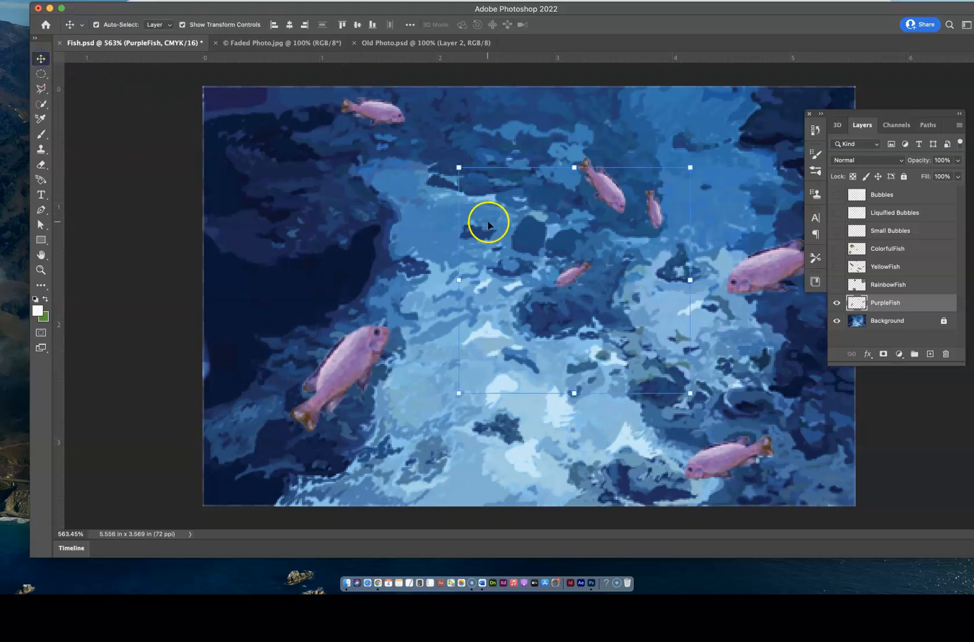
left_click_drag(567, 279, 530, 279)
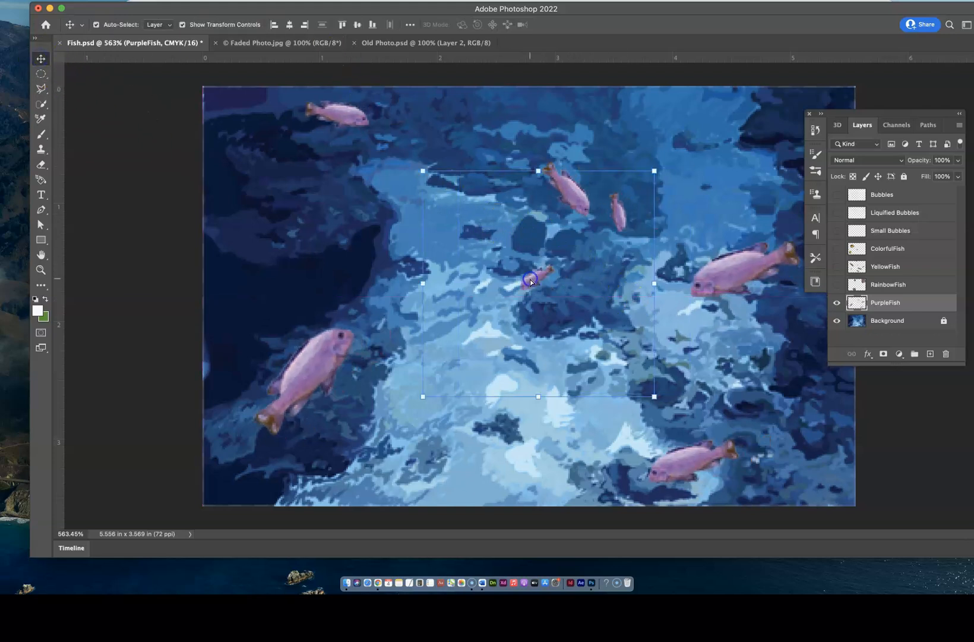
key("super+z")
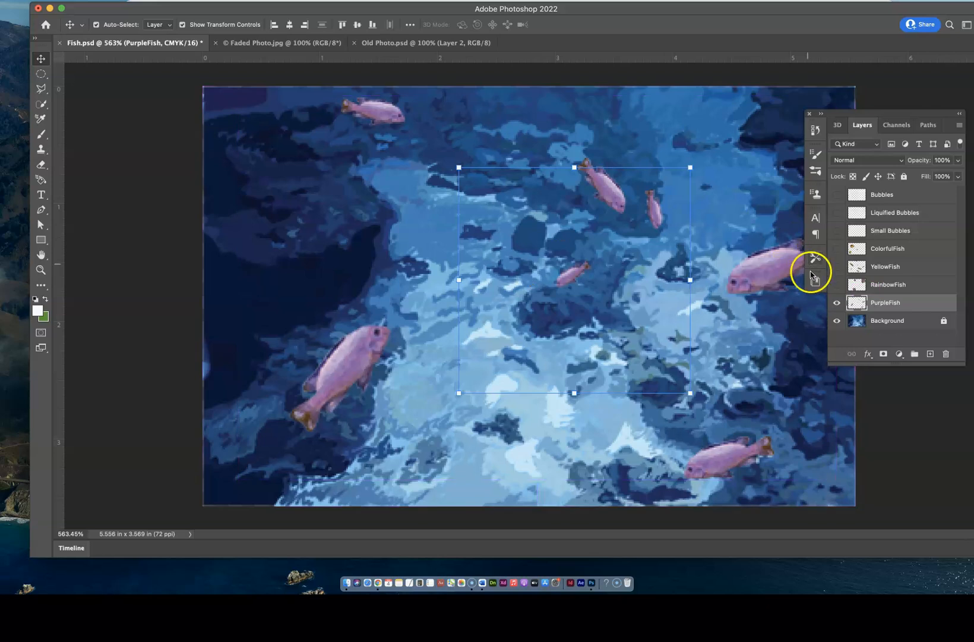
Select the small middle fish with the freehand Lasso, move it slightly down, and clear the selection.
left_click(41, 88)
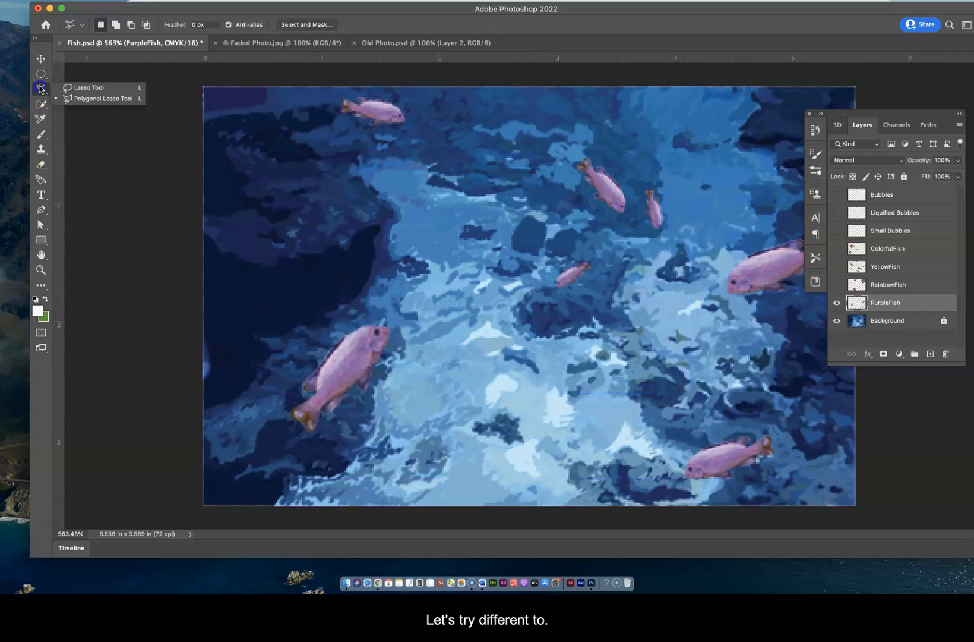
left_click(74, 87)
mouse_move(565, 246)
left_mouse_down()
mouse_move(546, 271)
mouse_move(546, 297)
mouse_move(577, 307)
mouse_move(609, 281)
mouse_move(594, 250)
mouse_move(566, 248)
left_mouse_up()
left_click(41, 59)
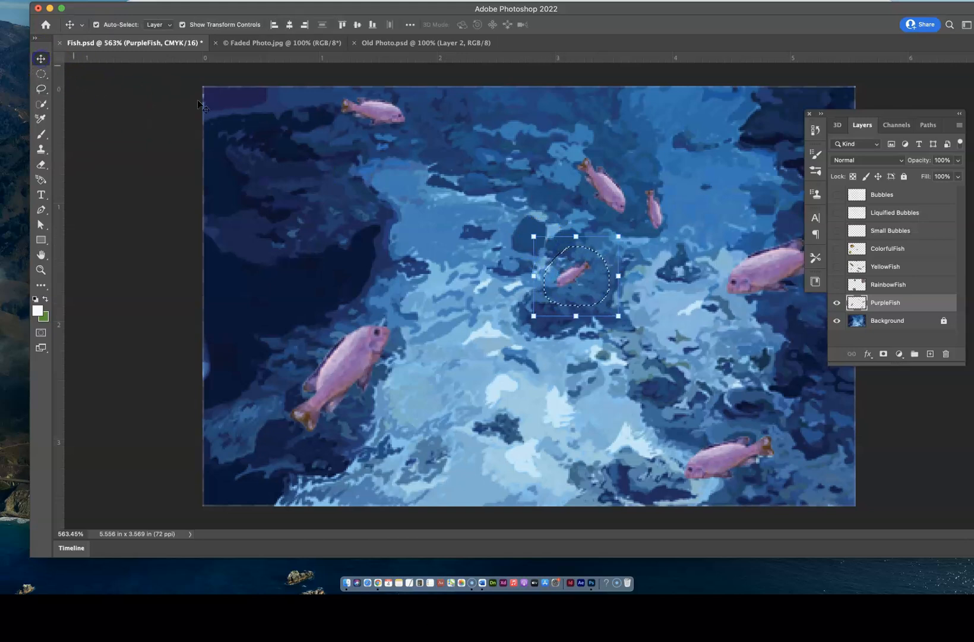
mouse_move(575, 269)
left_mouse_down()
mouse_move(551, 288)
mouse_move(509, 257)
mouse_move(581, 293)
left_mouse_up()
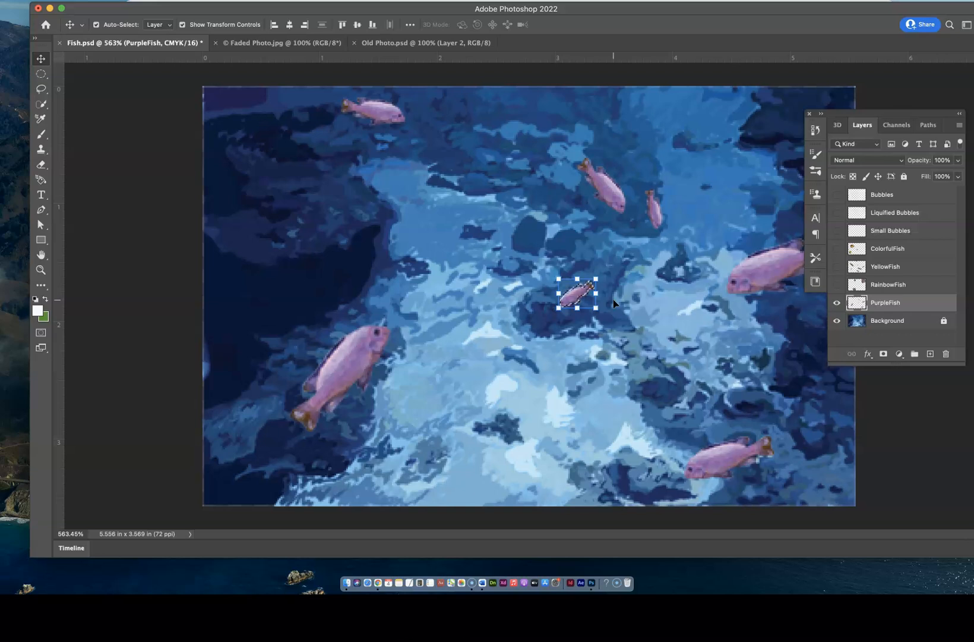
key("super+d")
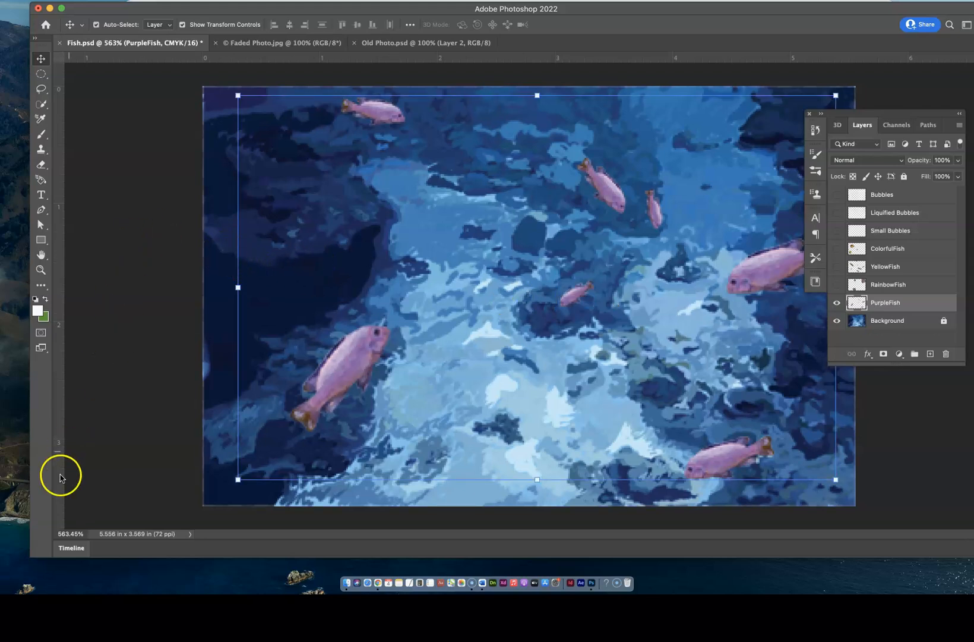
Deselect the PurpleFish layer so that no layer is active.
left_click(27, 556)
left_click(224, 374)
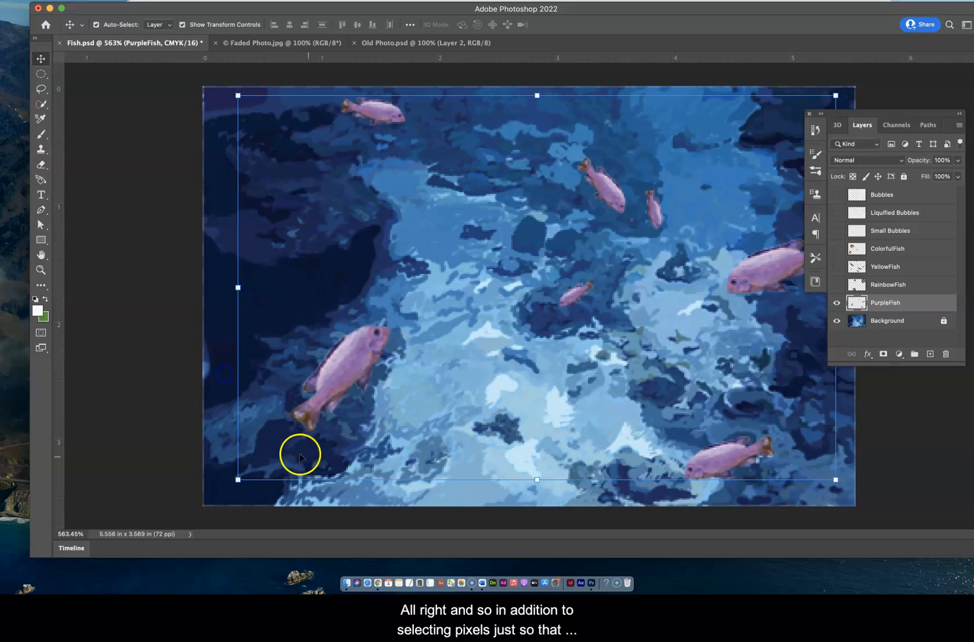
left_click(220, 412)
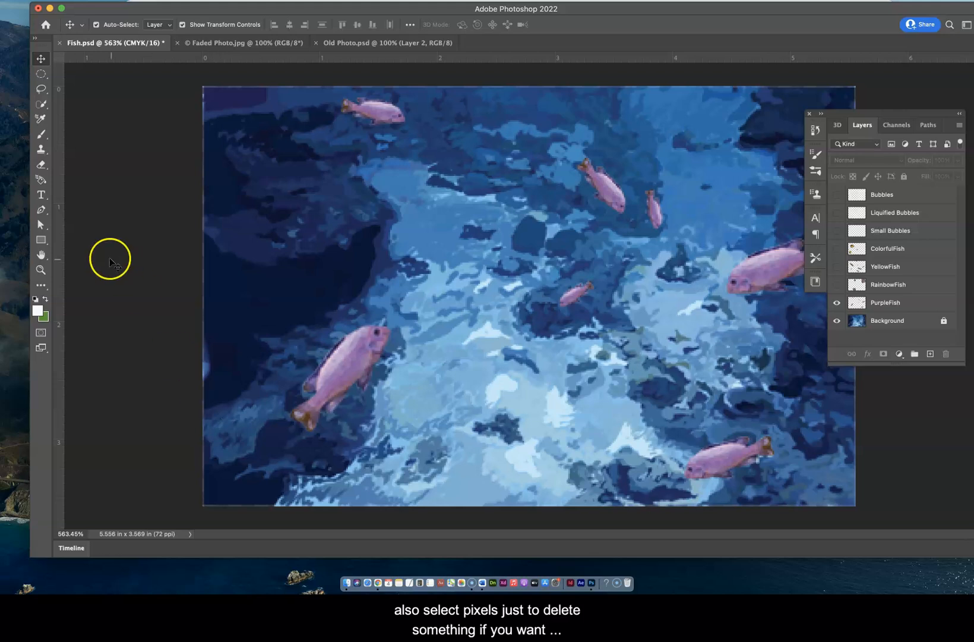
Select the large fish at the image's lower left with a closed five-point outline using the Polygonal Lasso tool.
left_click(42, 90)
left_click_drag(41, 90, 89, 94)
left_click(383, 298)
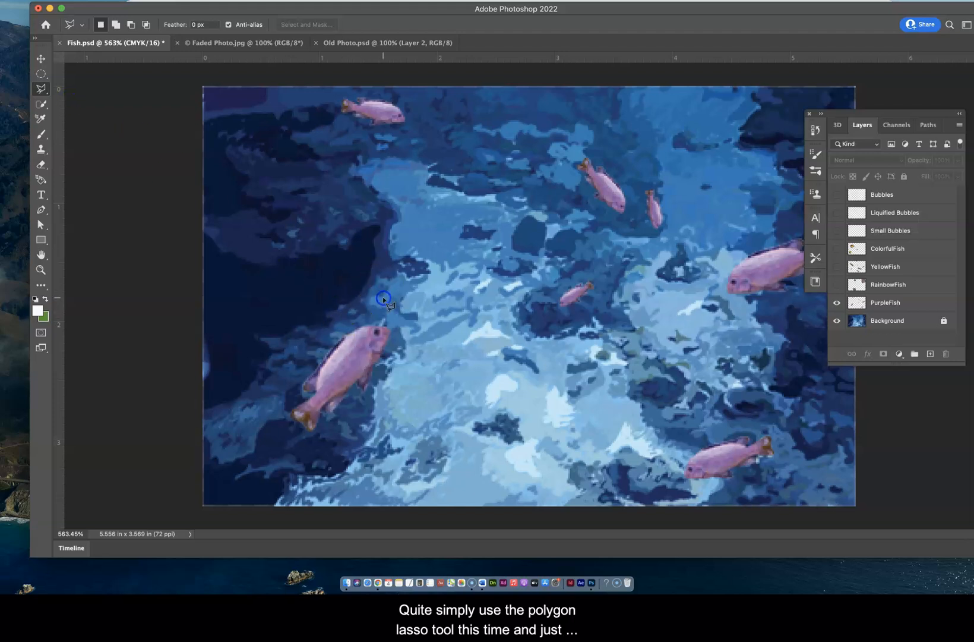
left_click(295, 321)
left_click(263, 438)
left_click(334, 462)
left_click(407, 373)
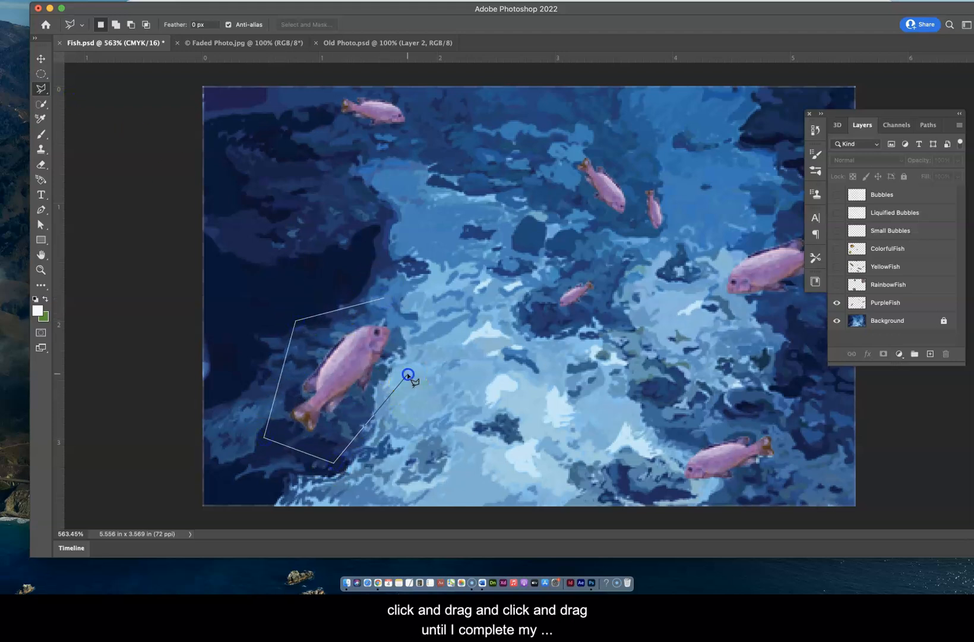
left_click(384, 300)
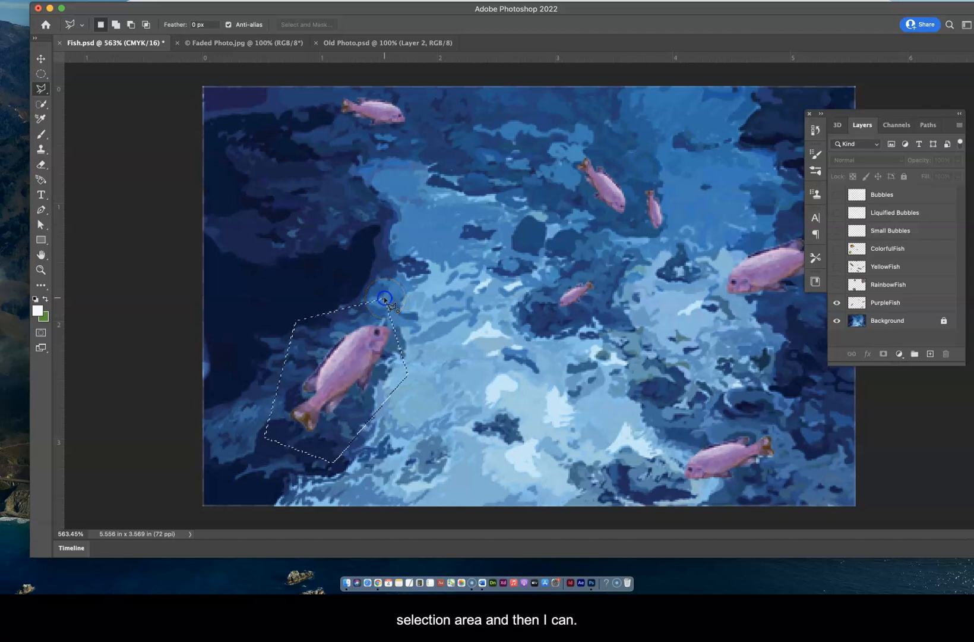
Switch to the Move tool, make the PurpleFish layer active, and clear the selection.
left_click(42, 59)
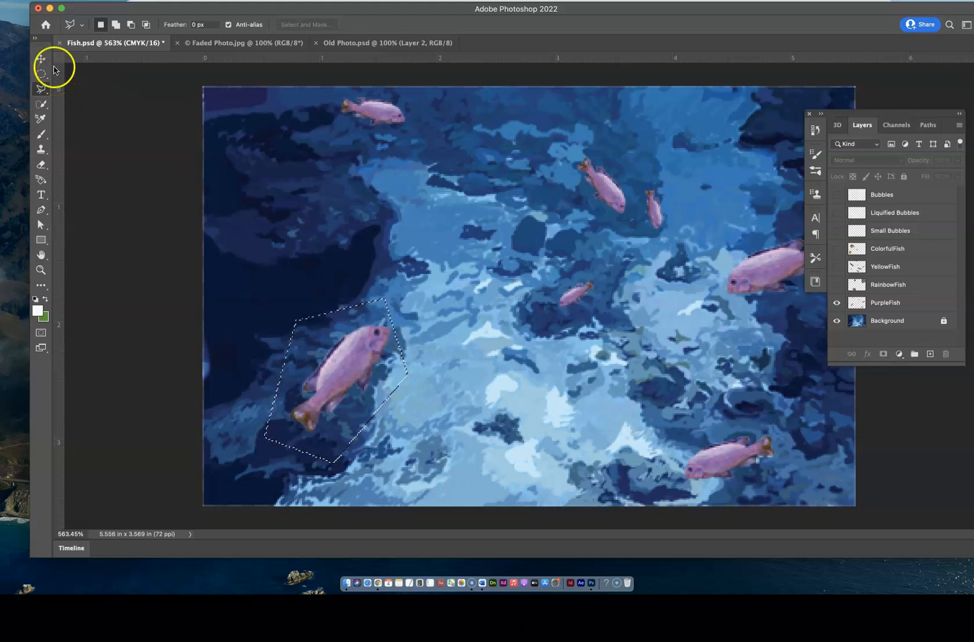
left_click(894, 303)
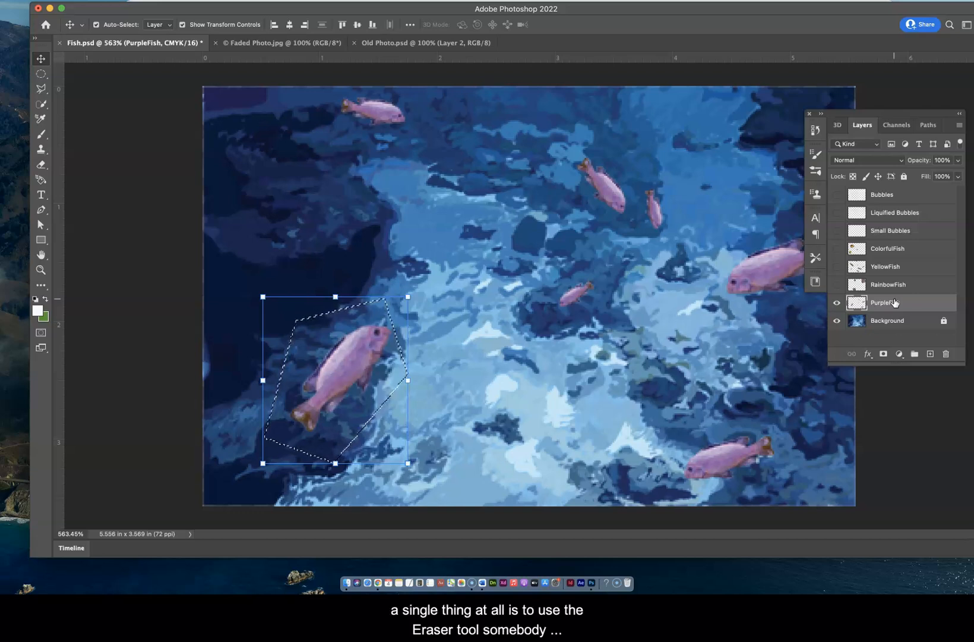
key("super+d")
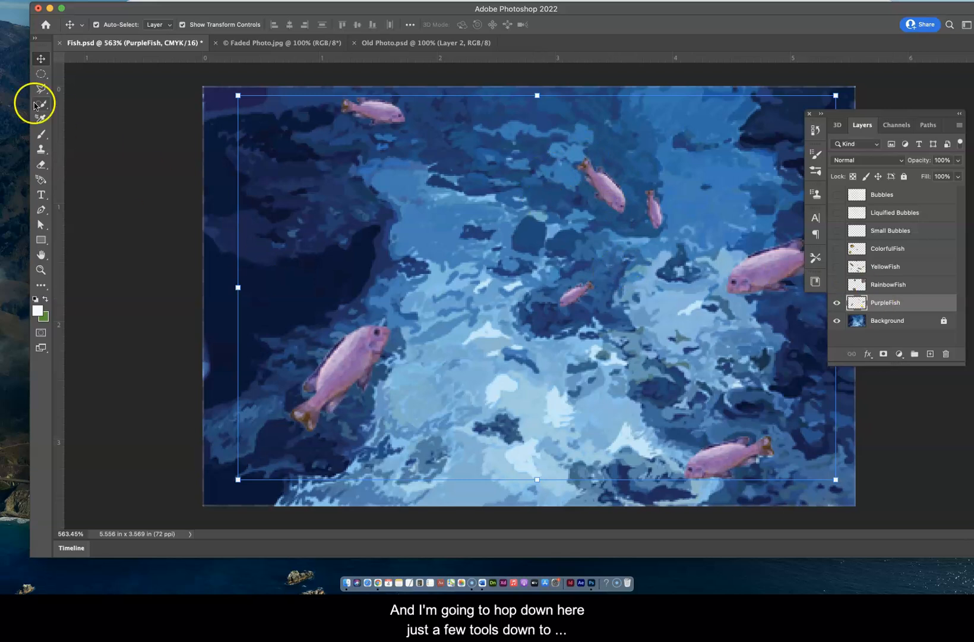
Activate the regular Eraser tool and reduce its brush size to 6 px.
left_click(43, 166)
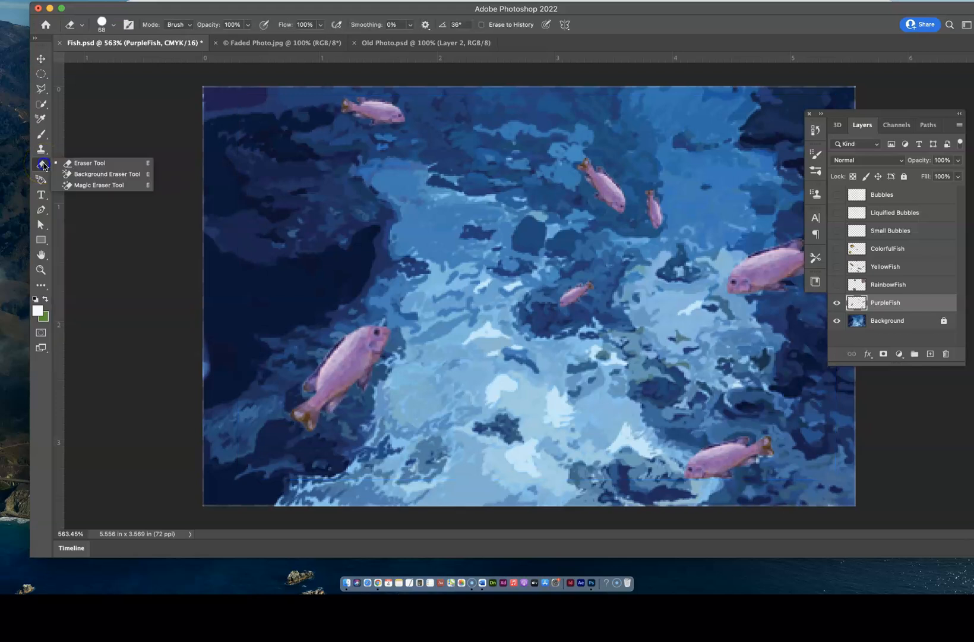
left_click(81, 187)
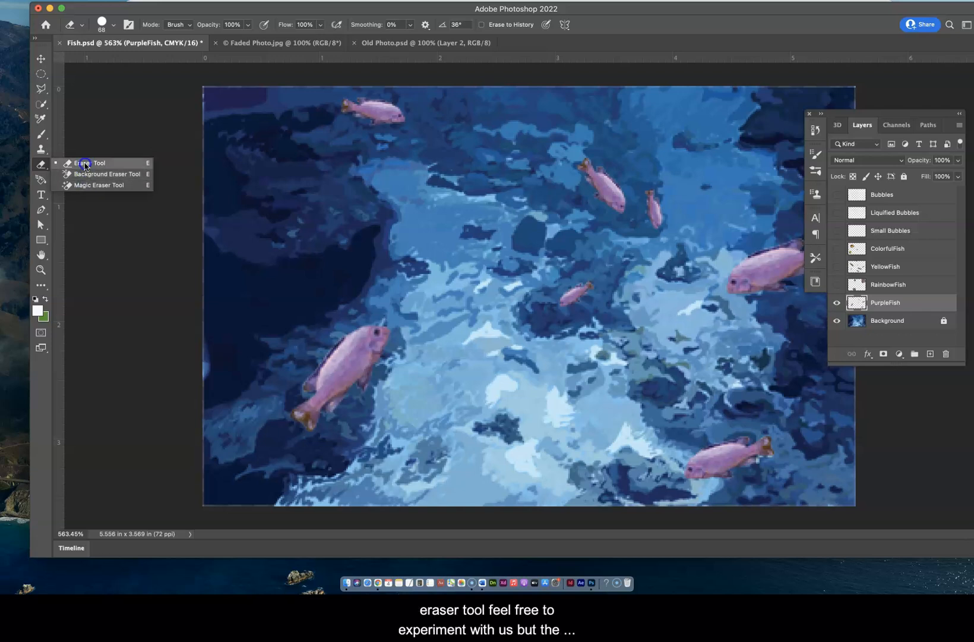
left_click(85, 165)
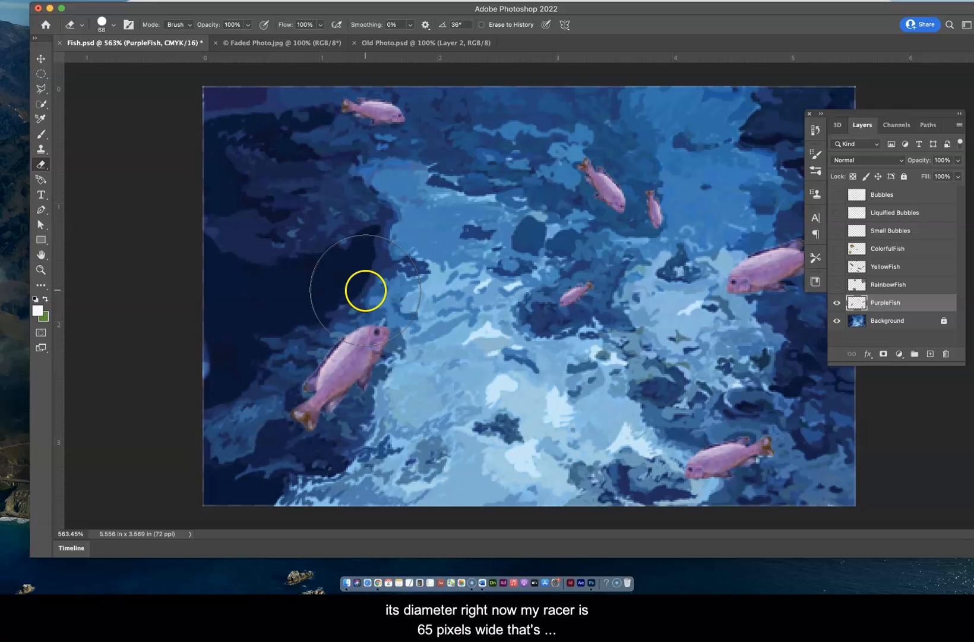
left_click(114, 26)
left_click_drag(106, 58, 102, 59)
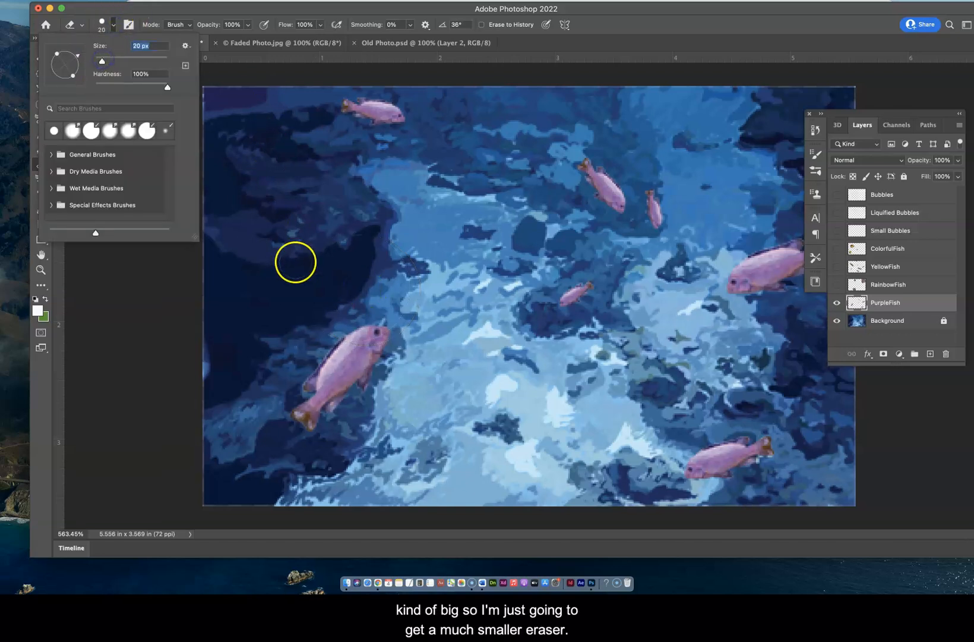
left_click_drag(102, 61, 98, 63)
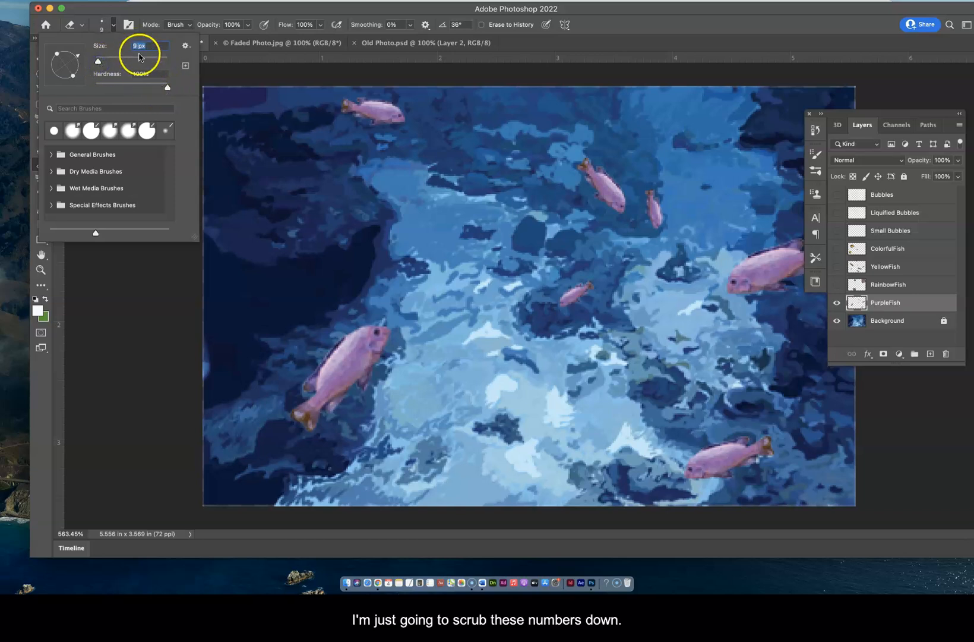
left_click_drag(98, 62, 95, 62)
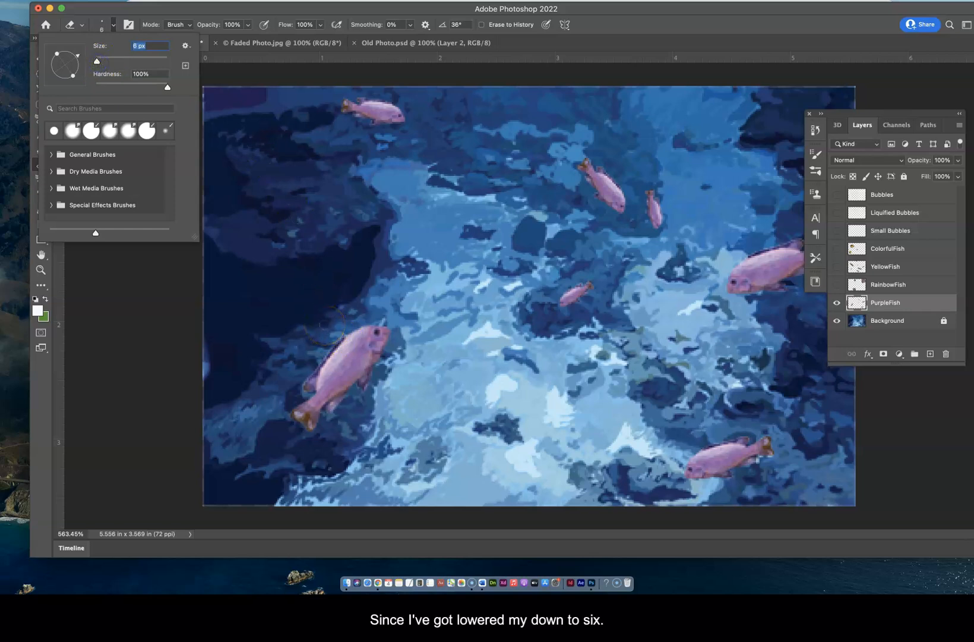
left_click(322, 339)
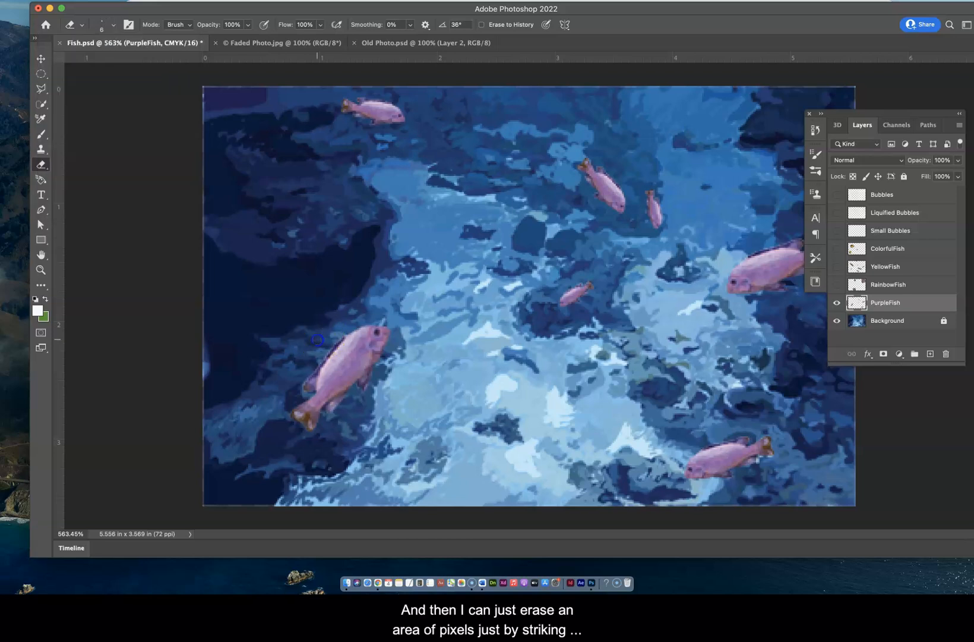
Erase strips across the large lower-left fish and the fish at the right edge, plus the head of the upper-left fish.
left_click_drag(317, 339, 363, 363)
left_click(426, 400)
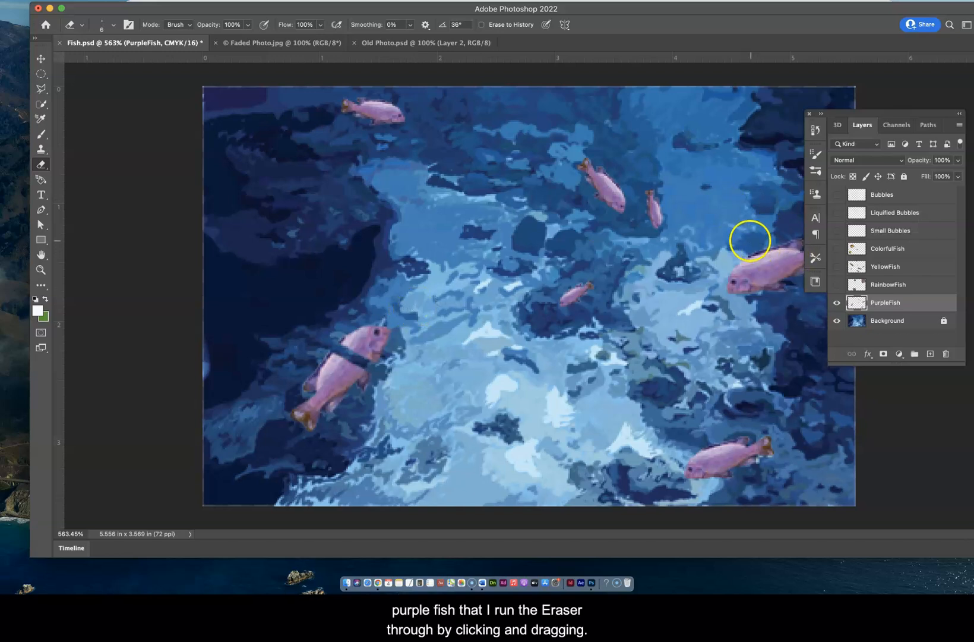
left_click_drag(751, 241, 789, 306)
left_click_drag(402, 142, 406, 102)
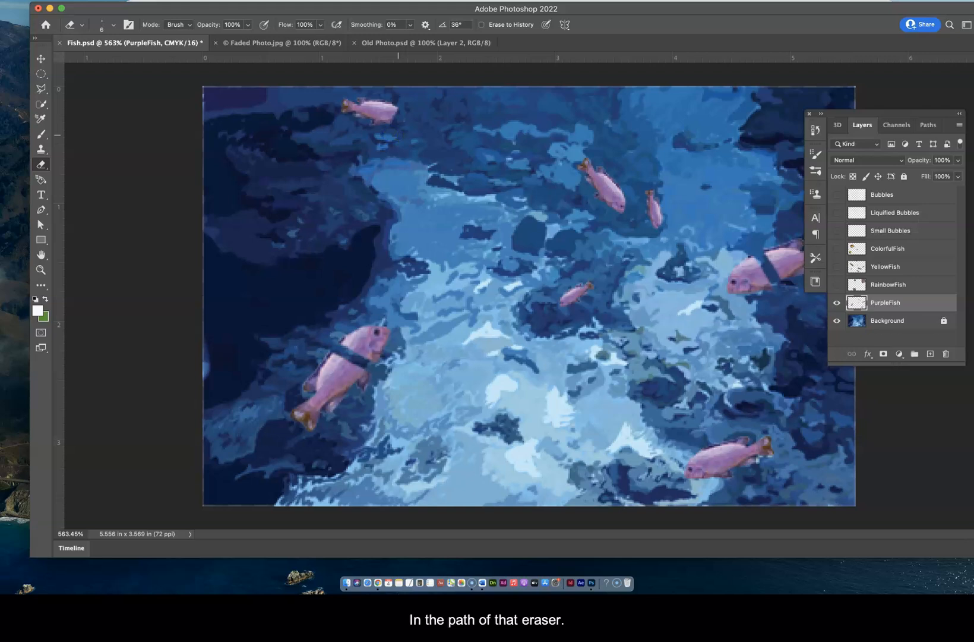
Undo the three eraser strokes on the purple fish and return to the Move tool.
key("super+z")
key("super+z")
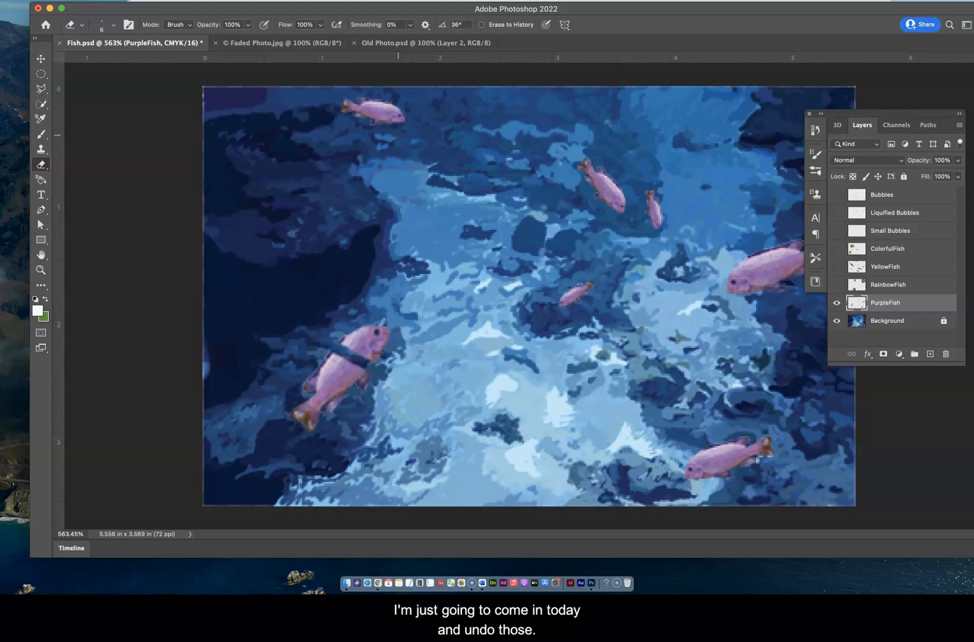
key("super+z")
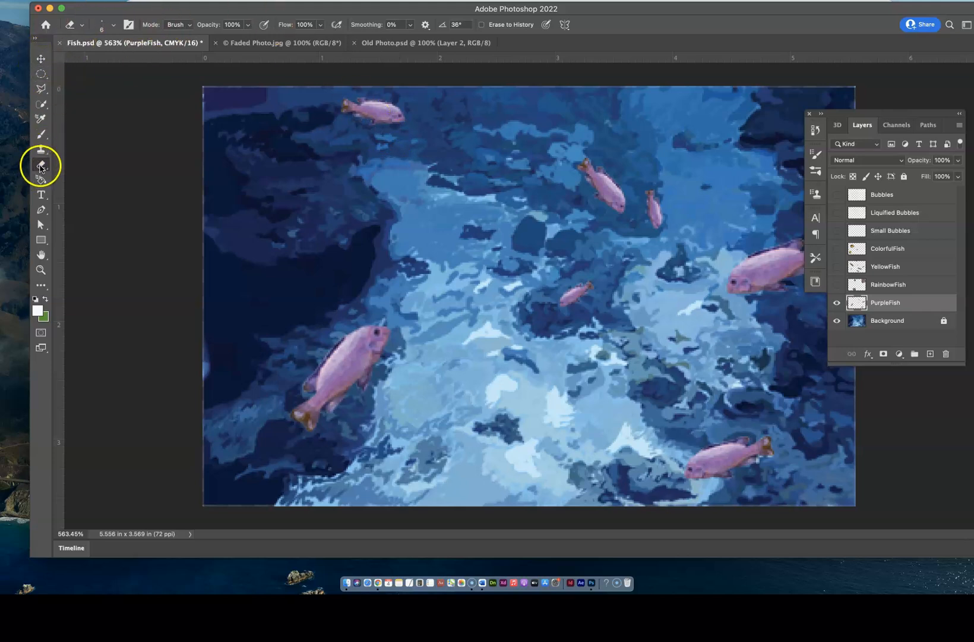
left_click(41, 59)
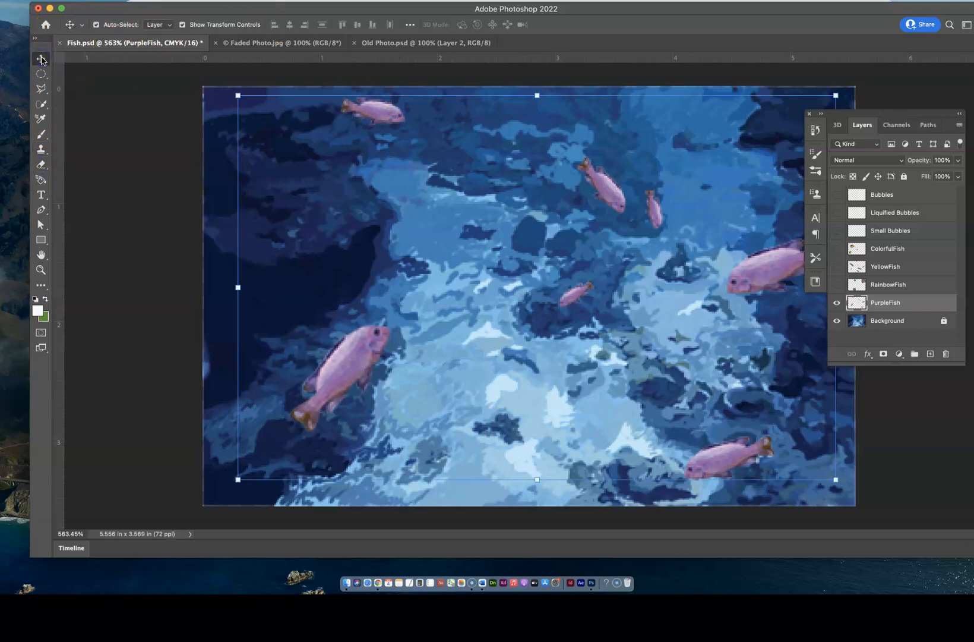